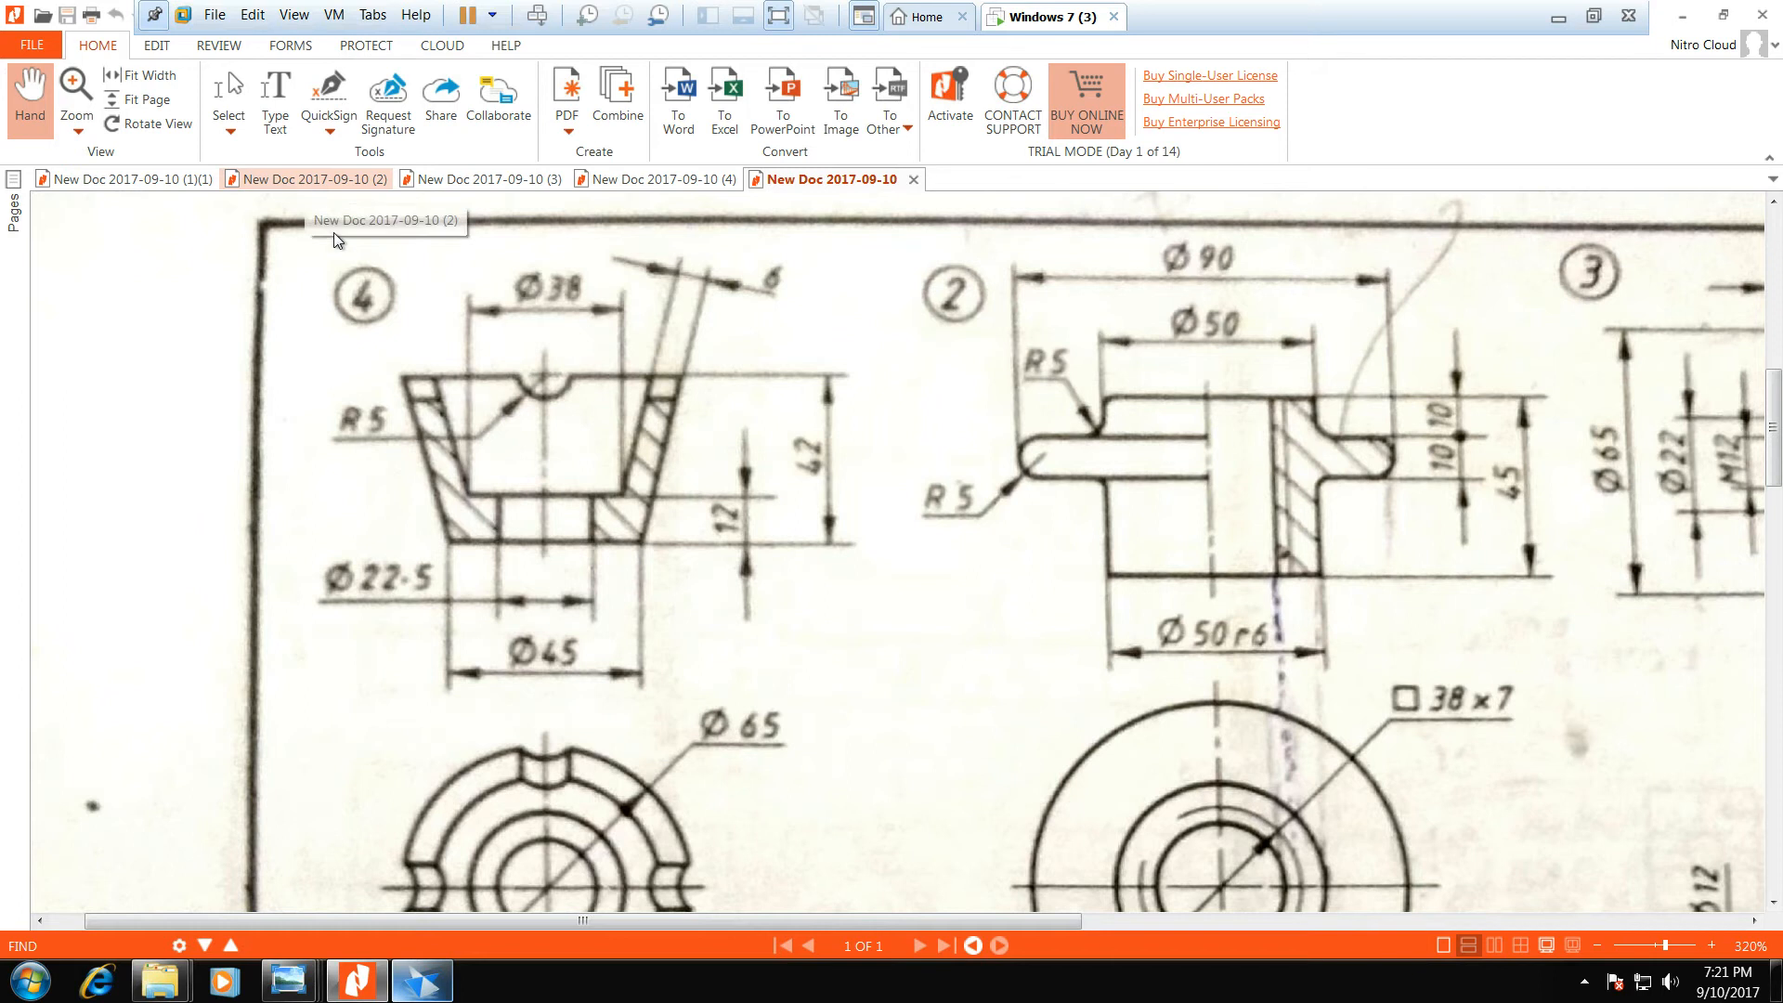
- Review the cup drawing and hand sketch, switch to Solid Edge, and create an ISO Part in the Ordered environment
left_click(261, 182)
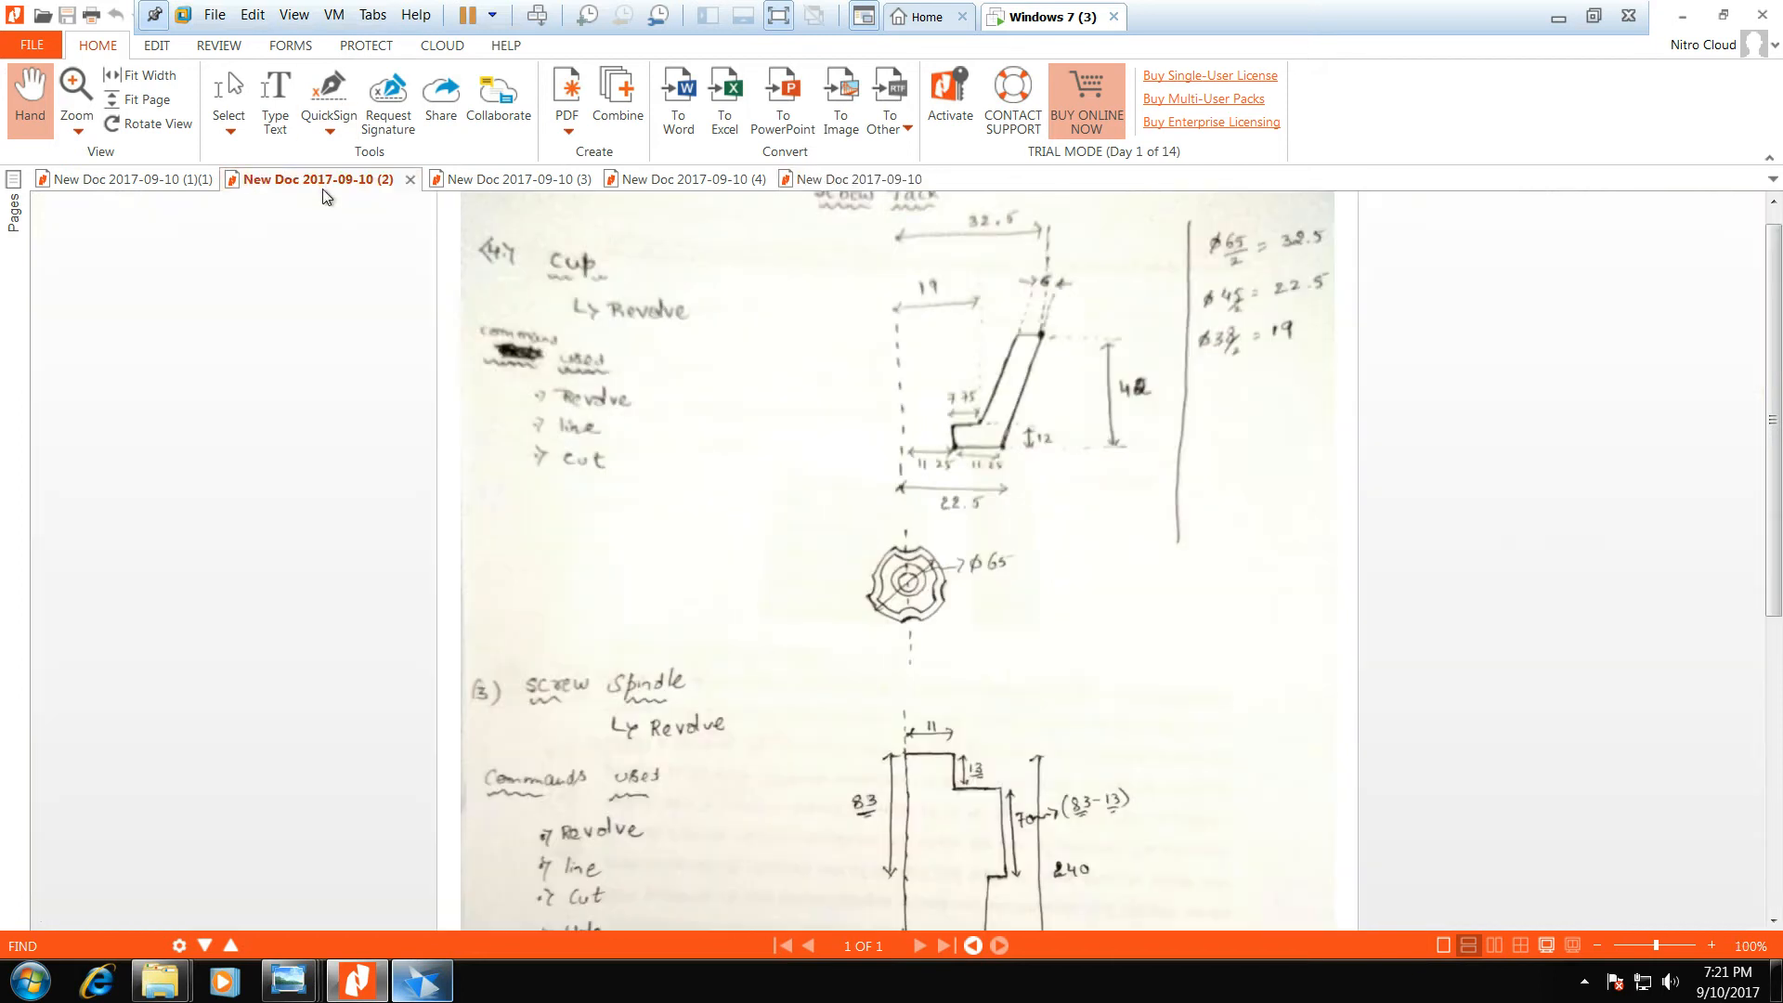
left_click(849, 185)
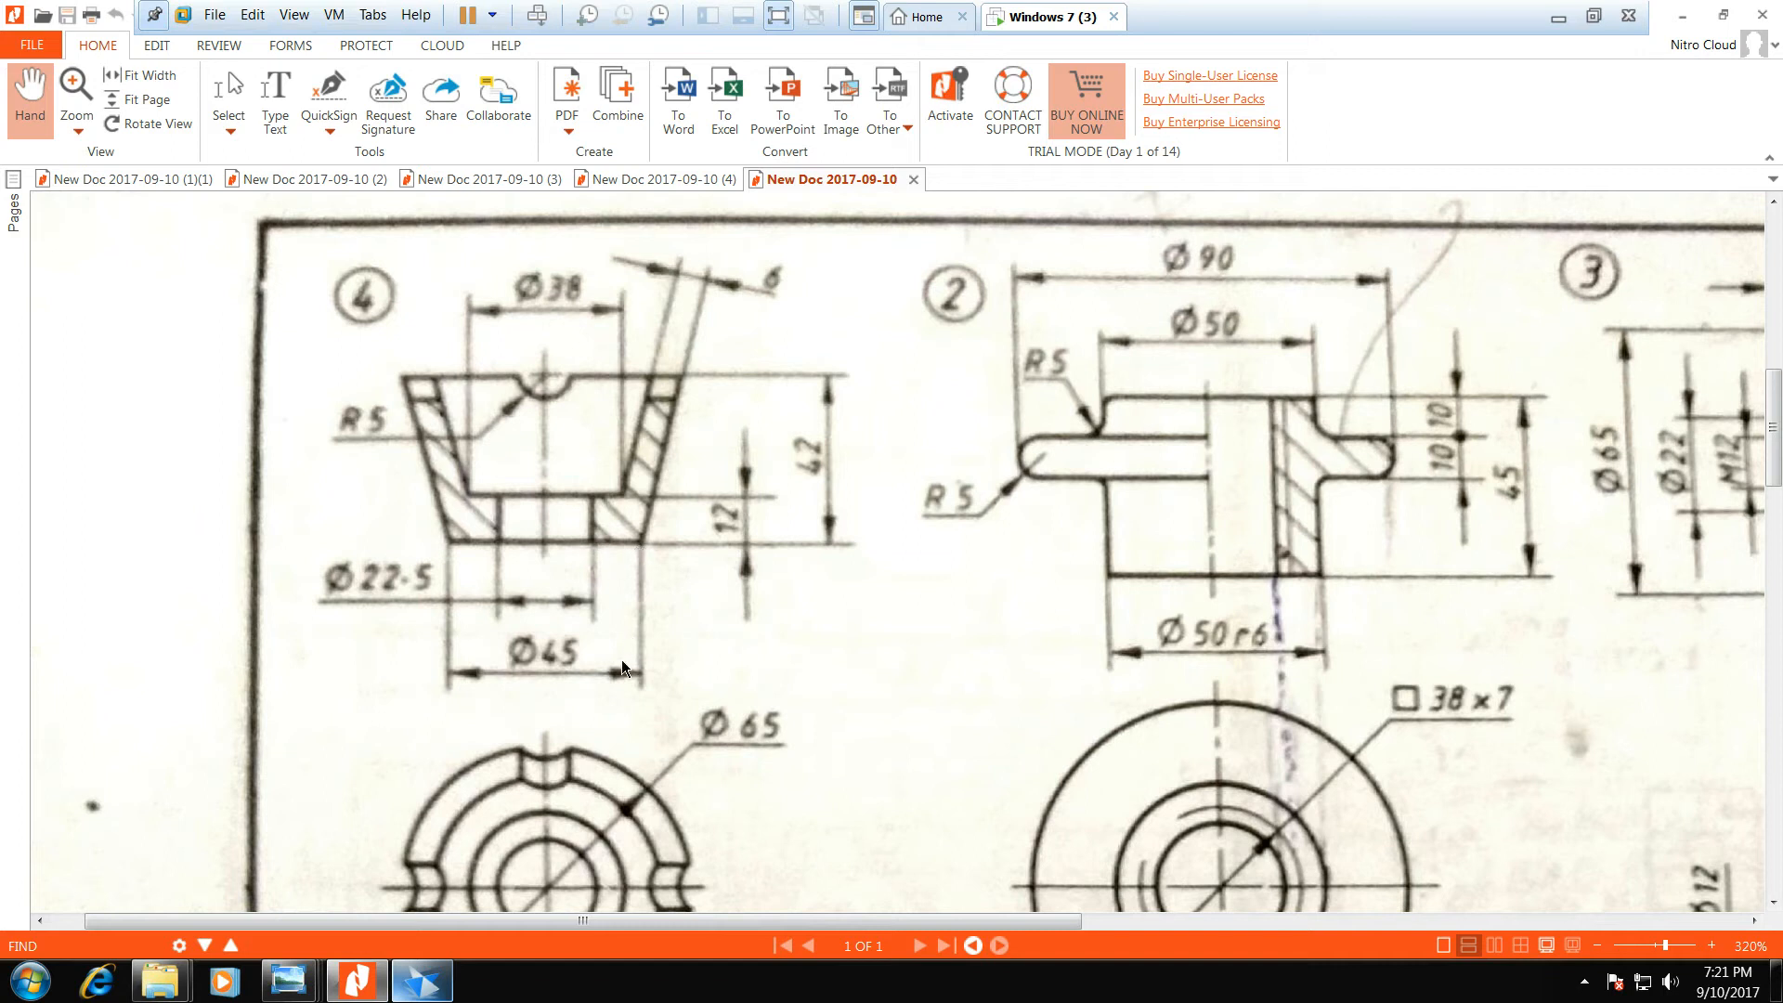
left_click(423, 982)
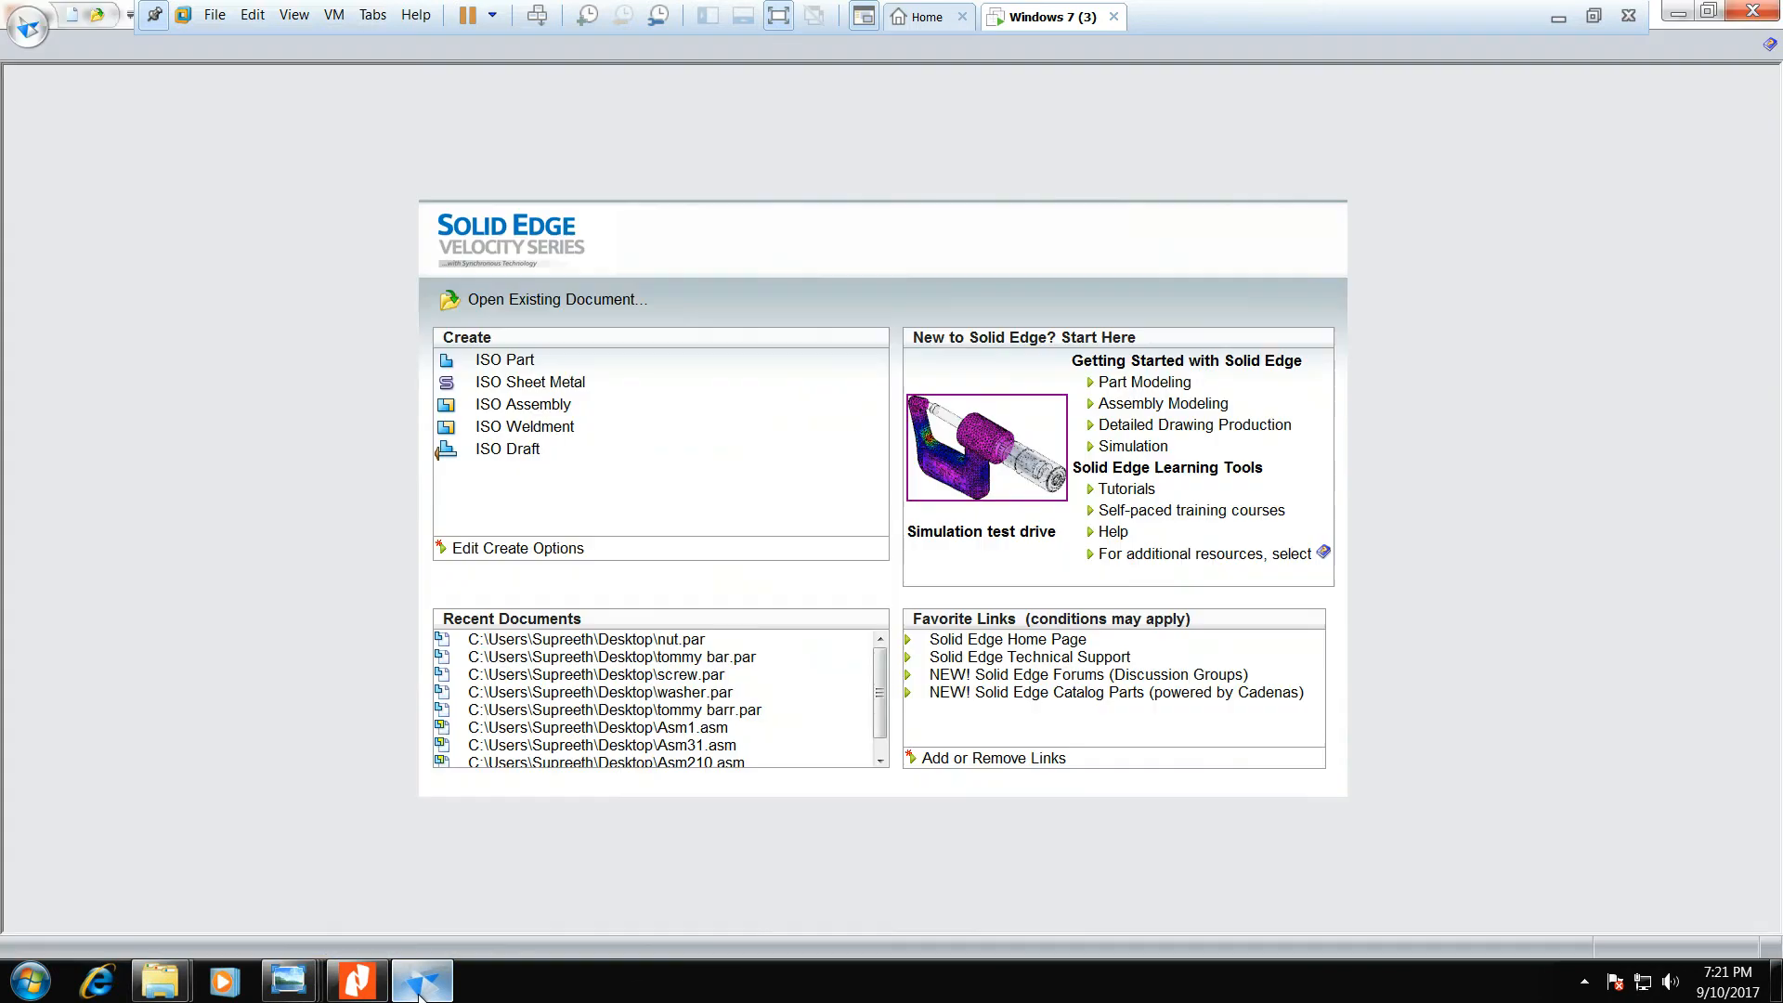
left_click(517, 364)
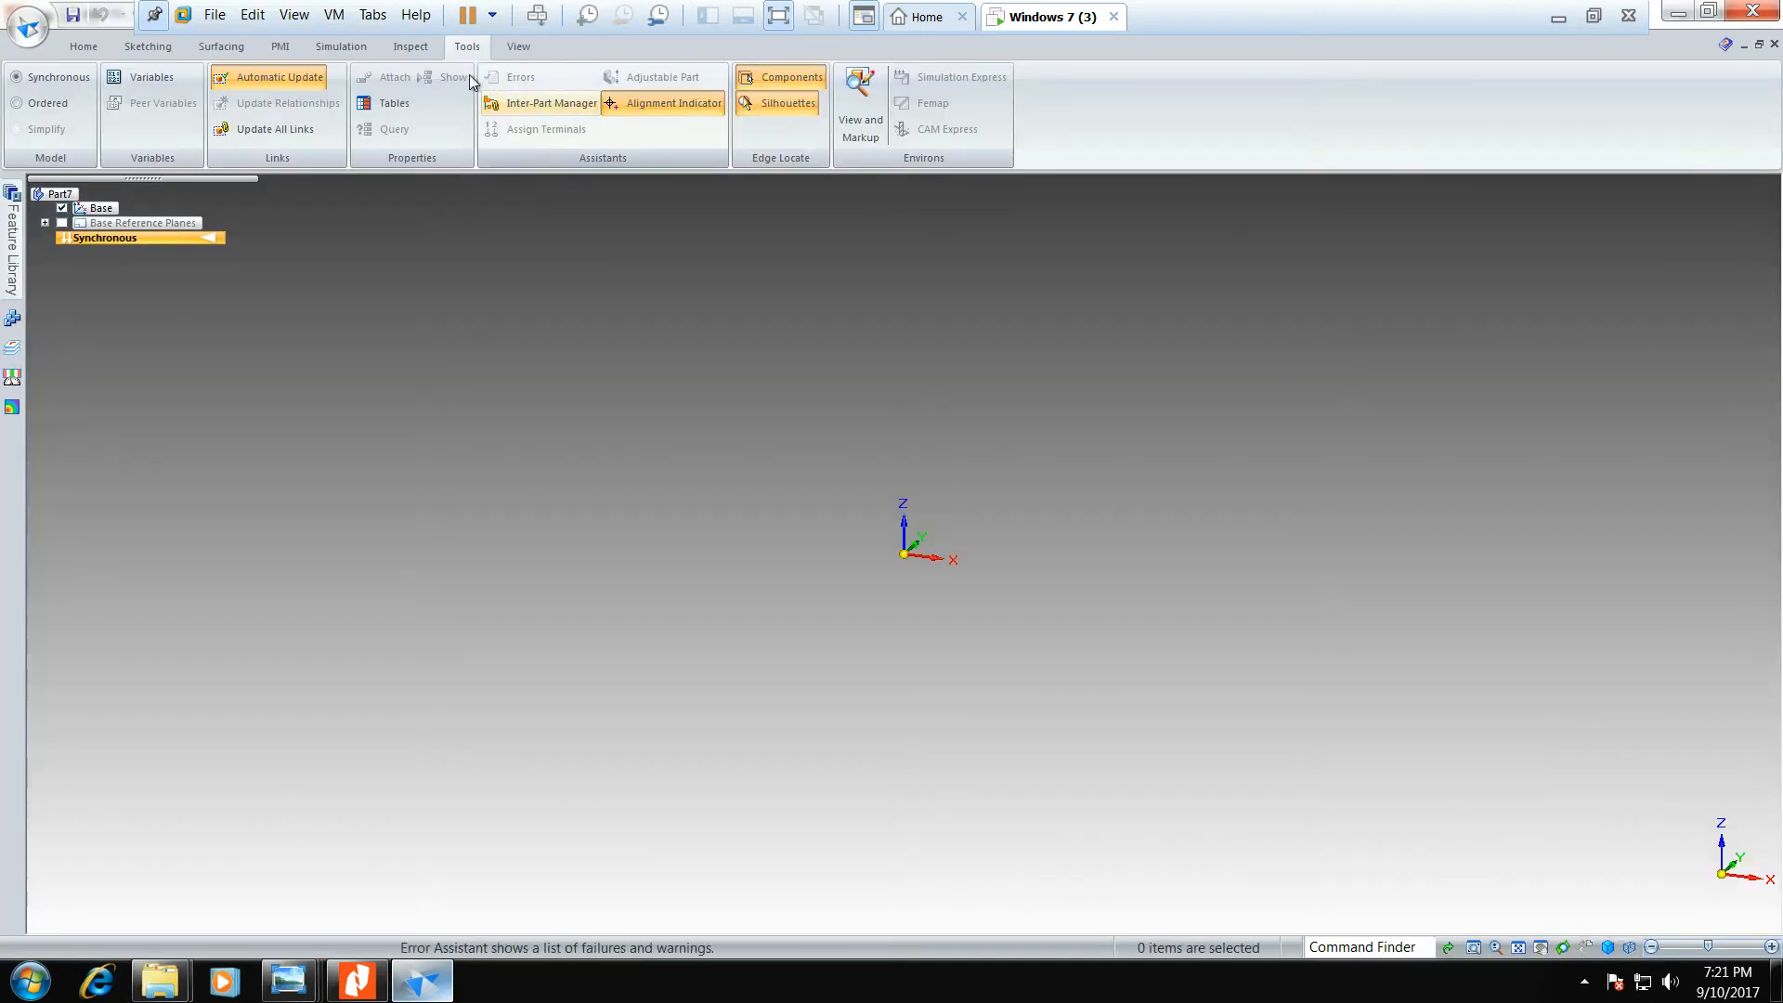
left_click(19, 104)
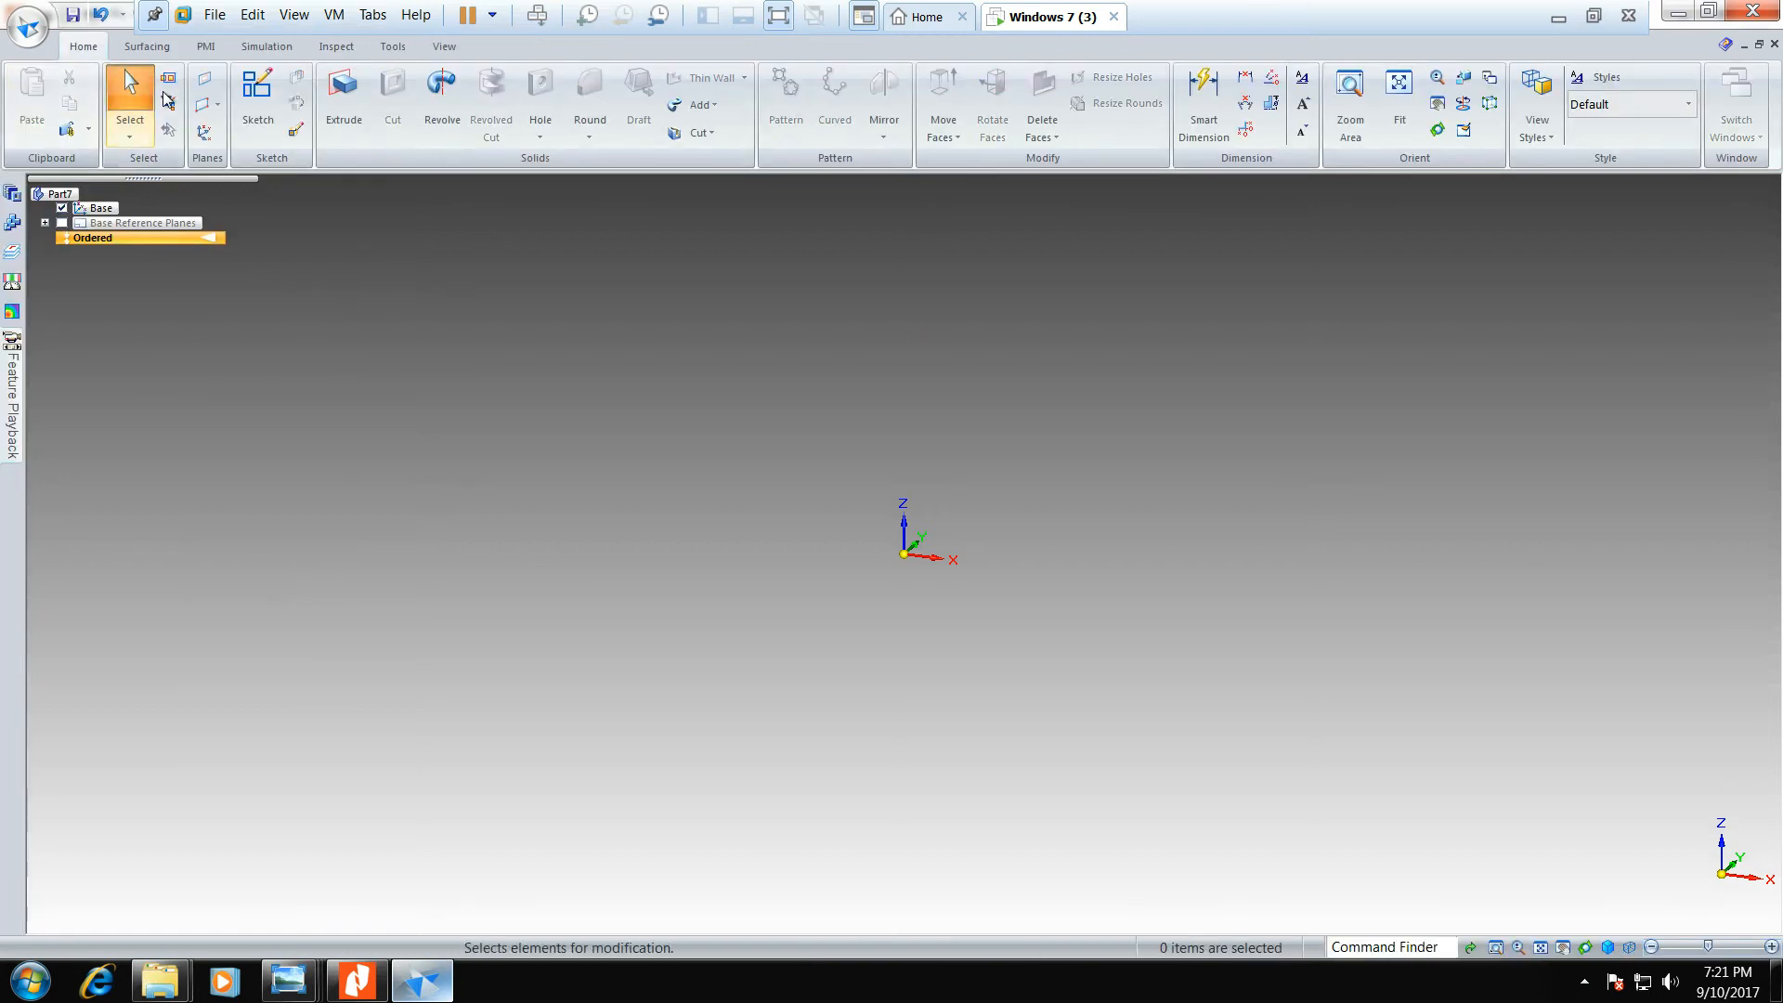
- Start a Revolve feature with the base reference planes shown and sketch its profile on the XZ plane
left_click(437, 96)
left_click(63, 223)
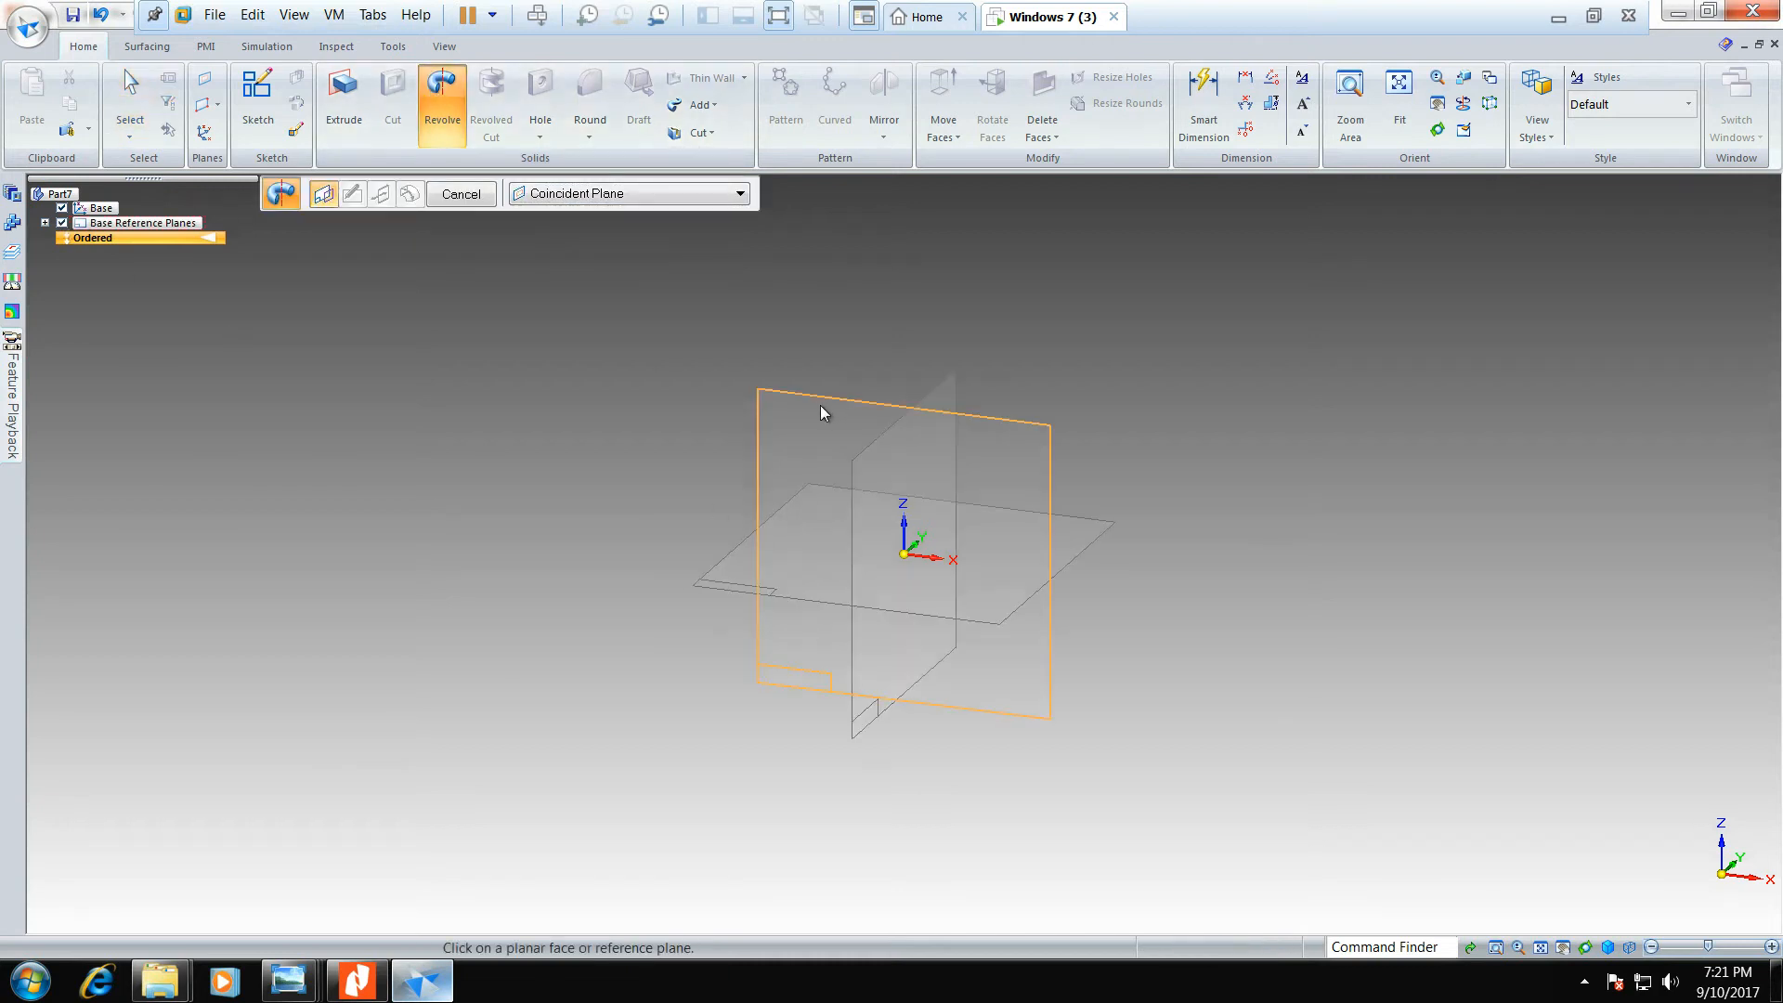
left_click(820, 411)
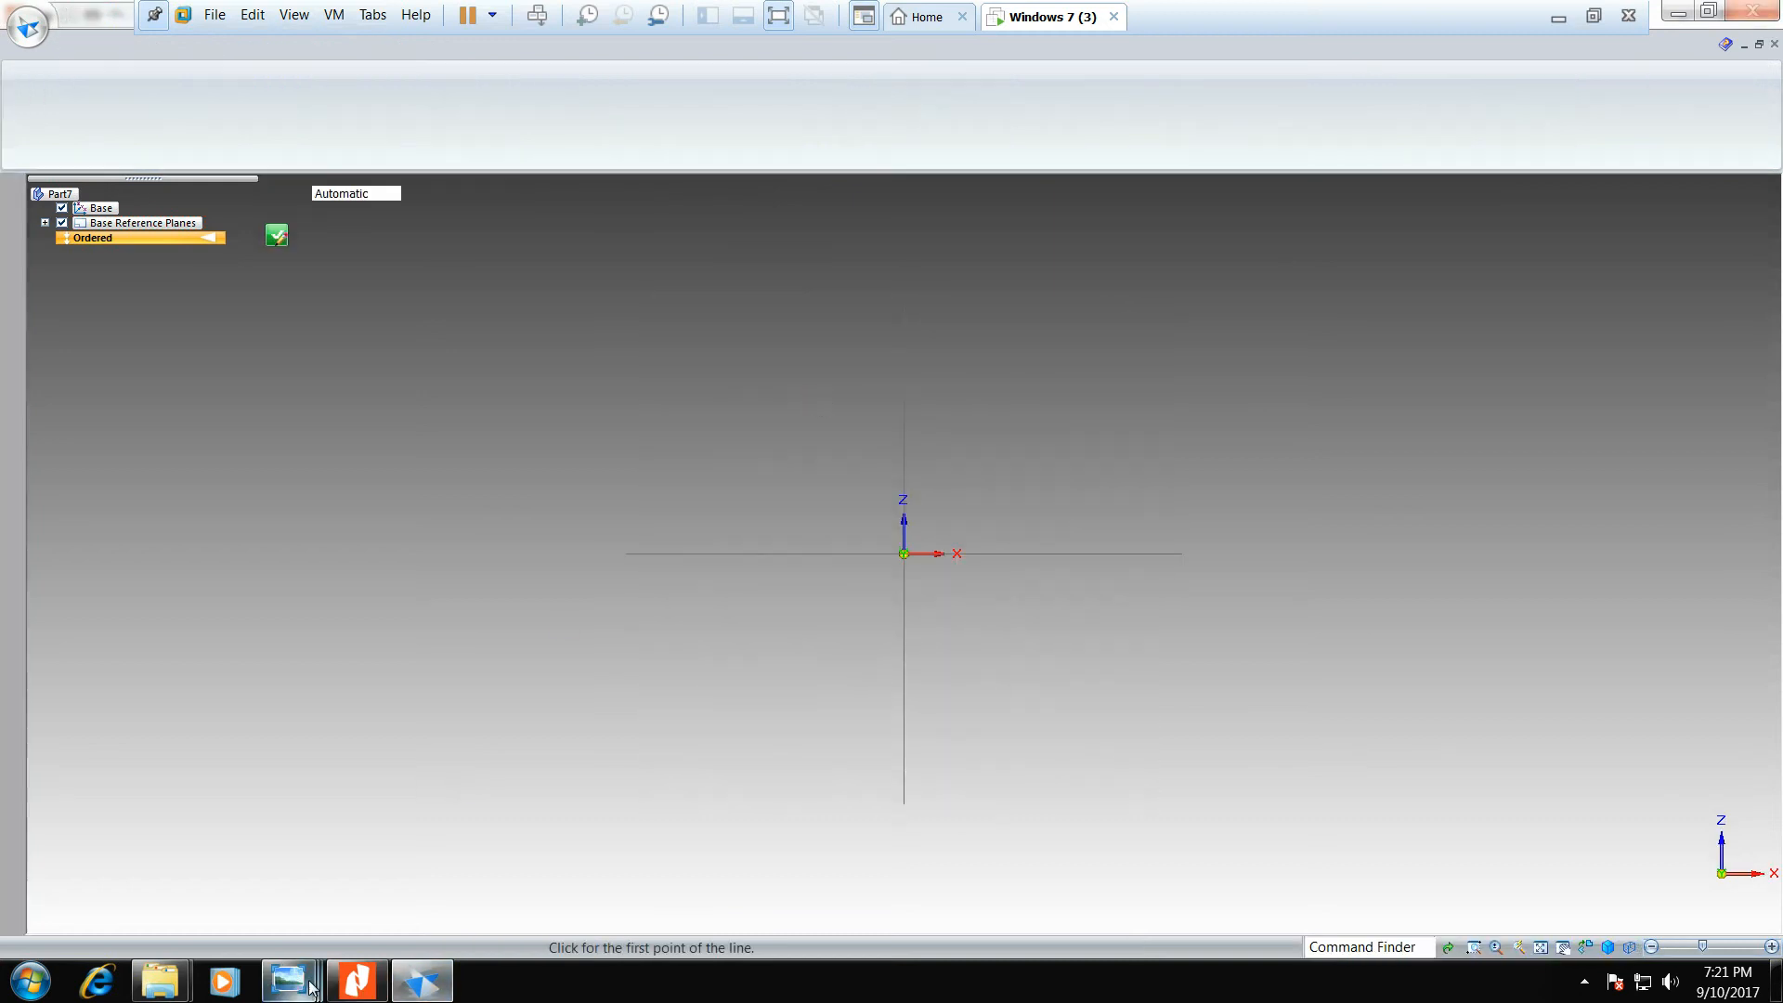
- Examine the cup's section drawing and hand-sketched revolve profile in Nitro to read the dimensions for the sketch
left_click(379, 985)
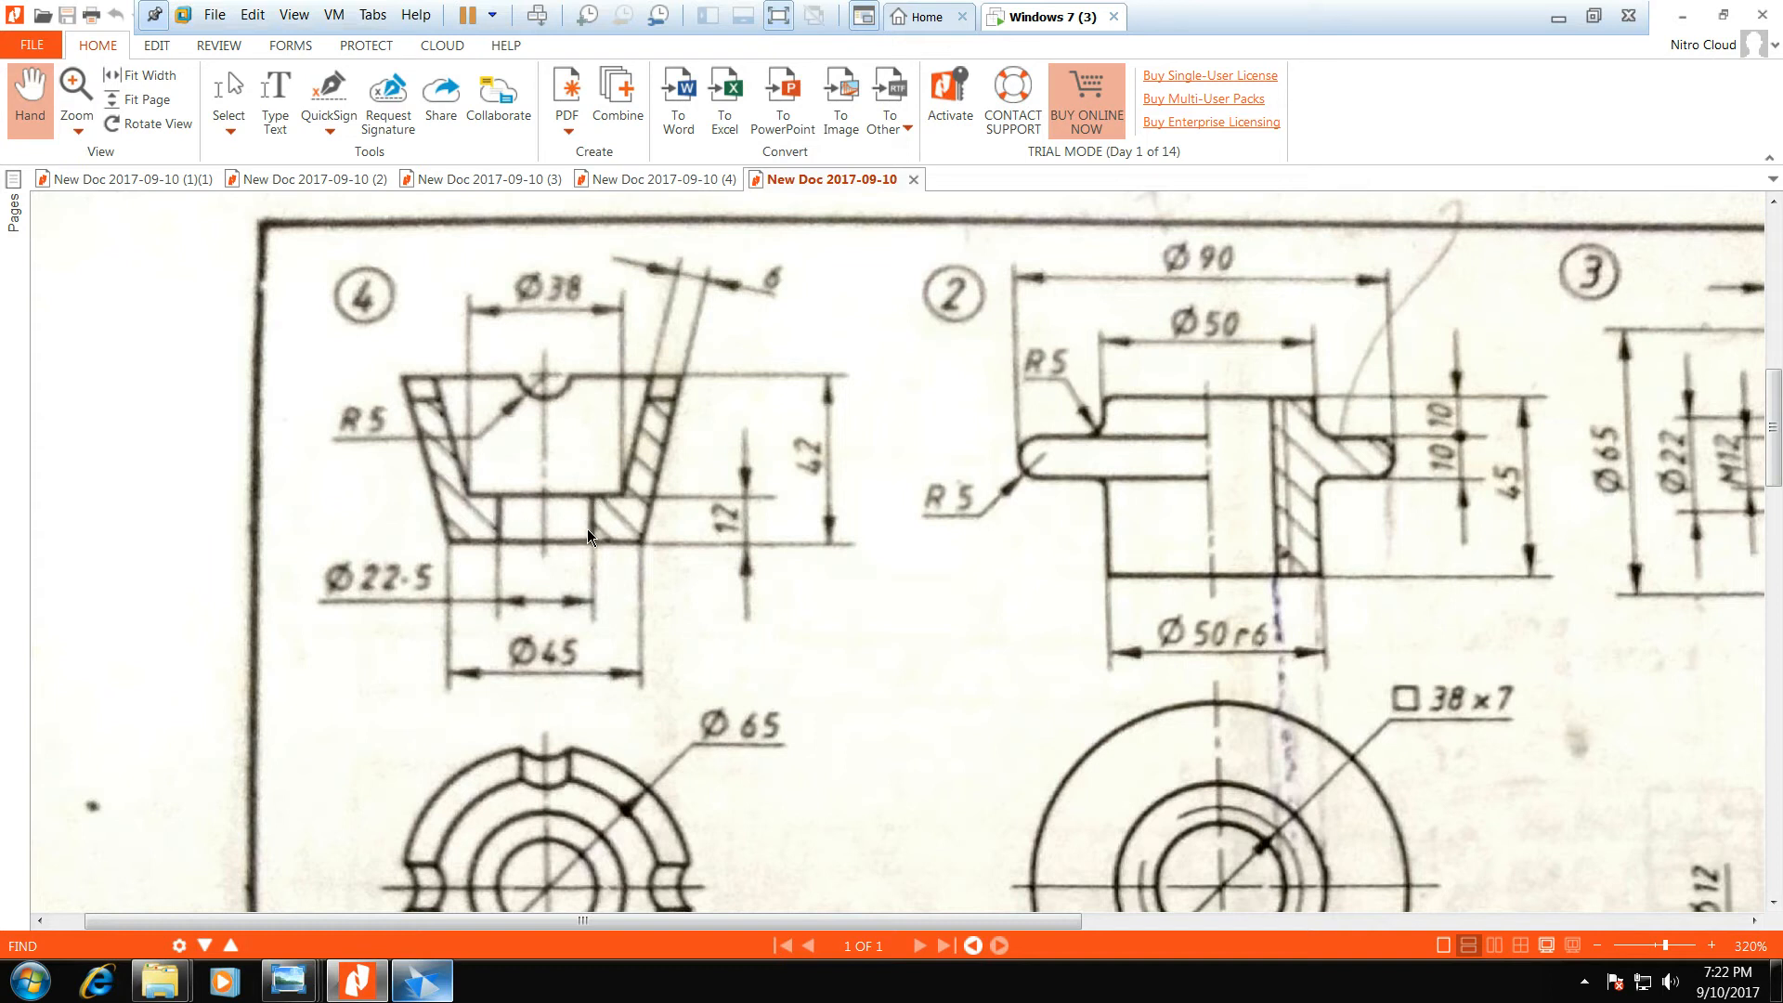
left_click(316, 179)
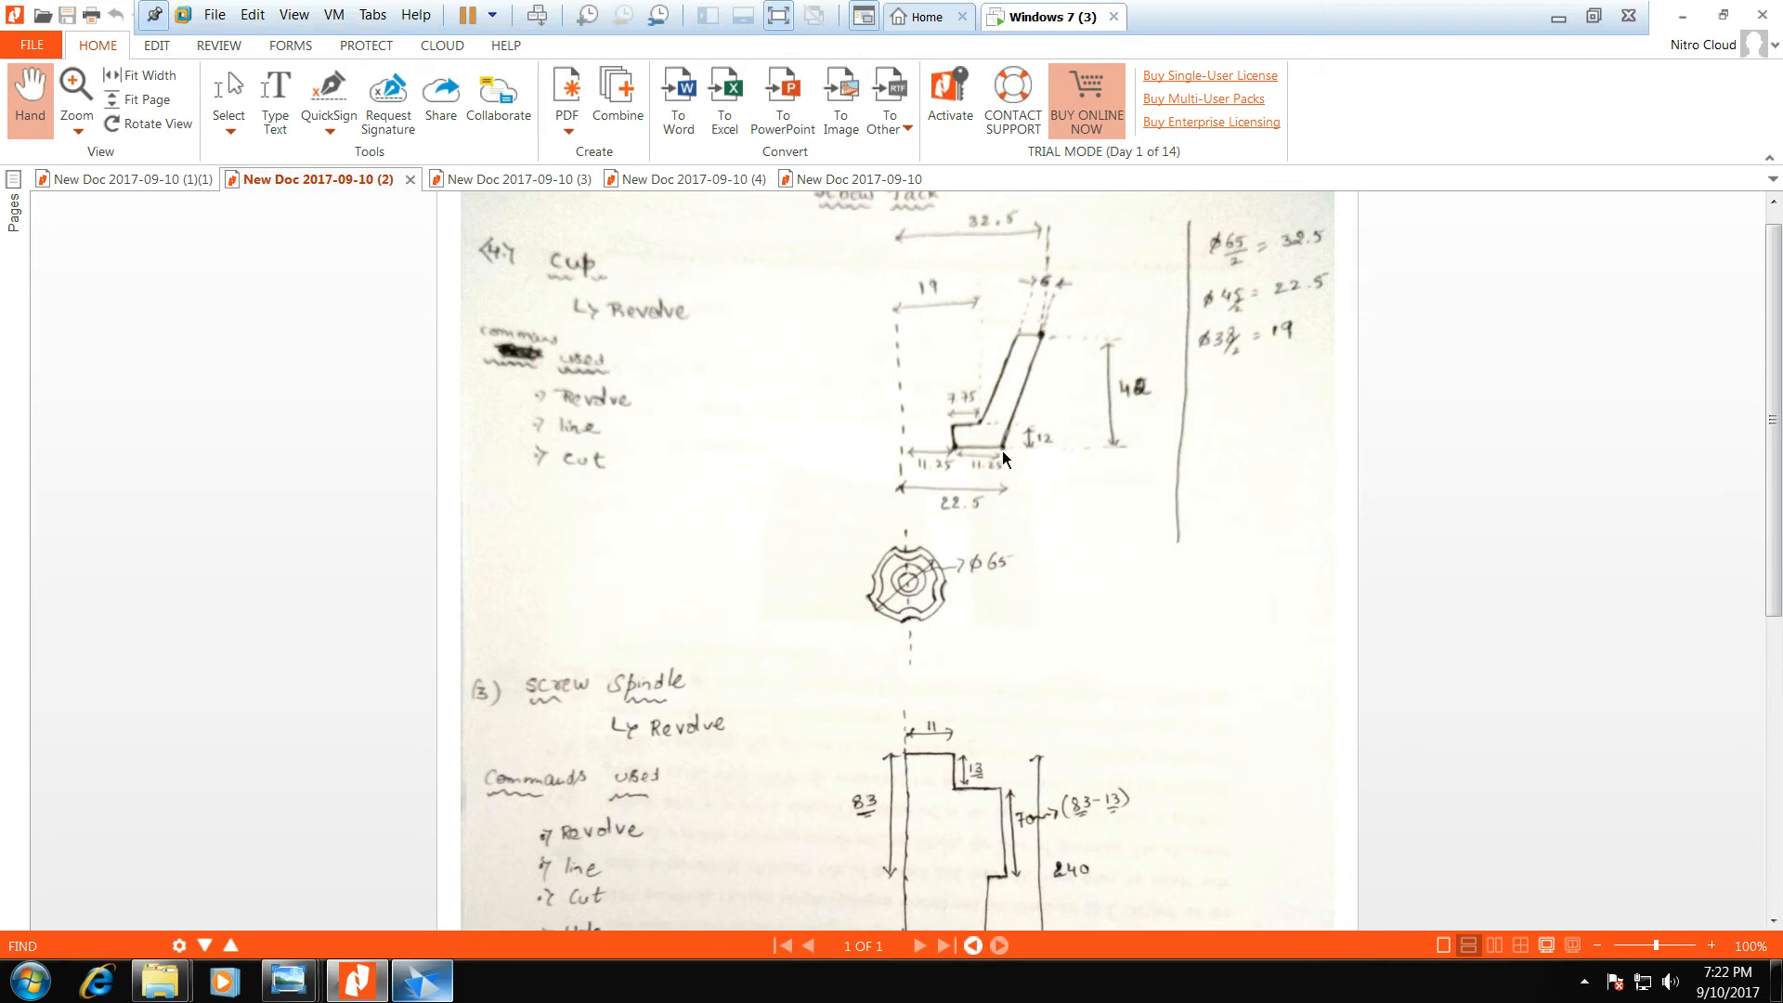
left_click(1682, 16)
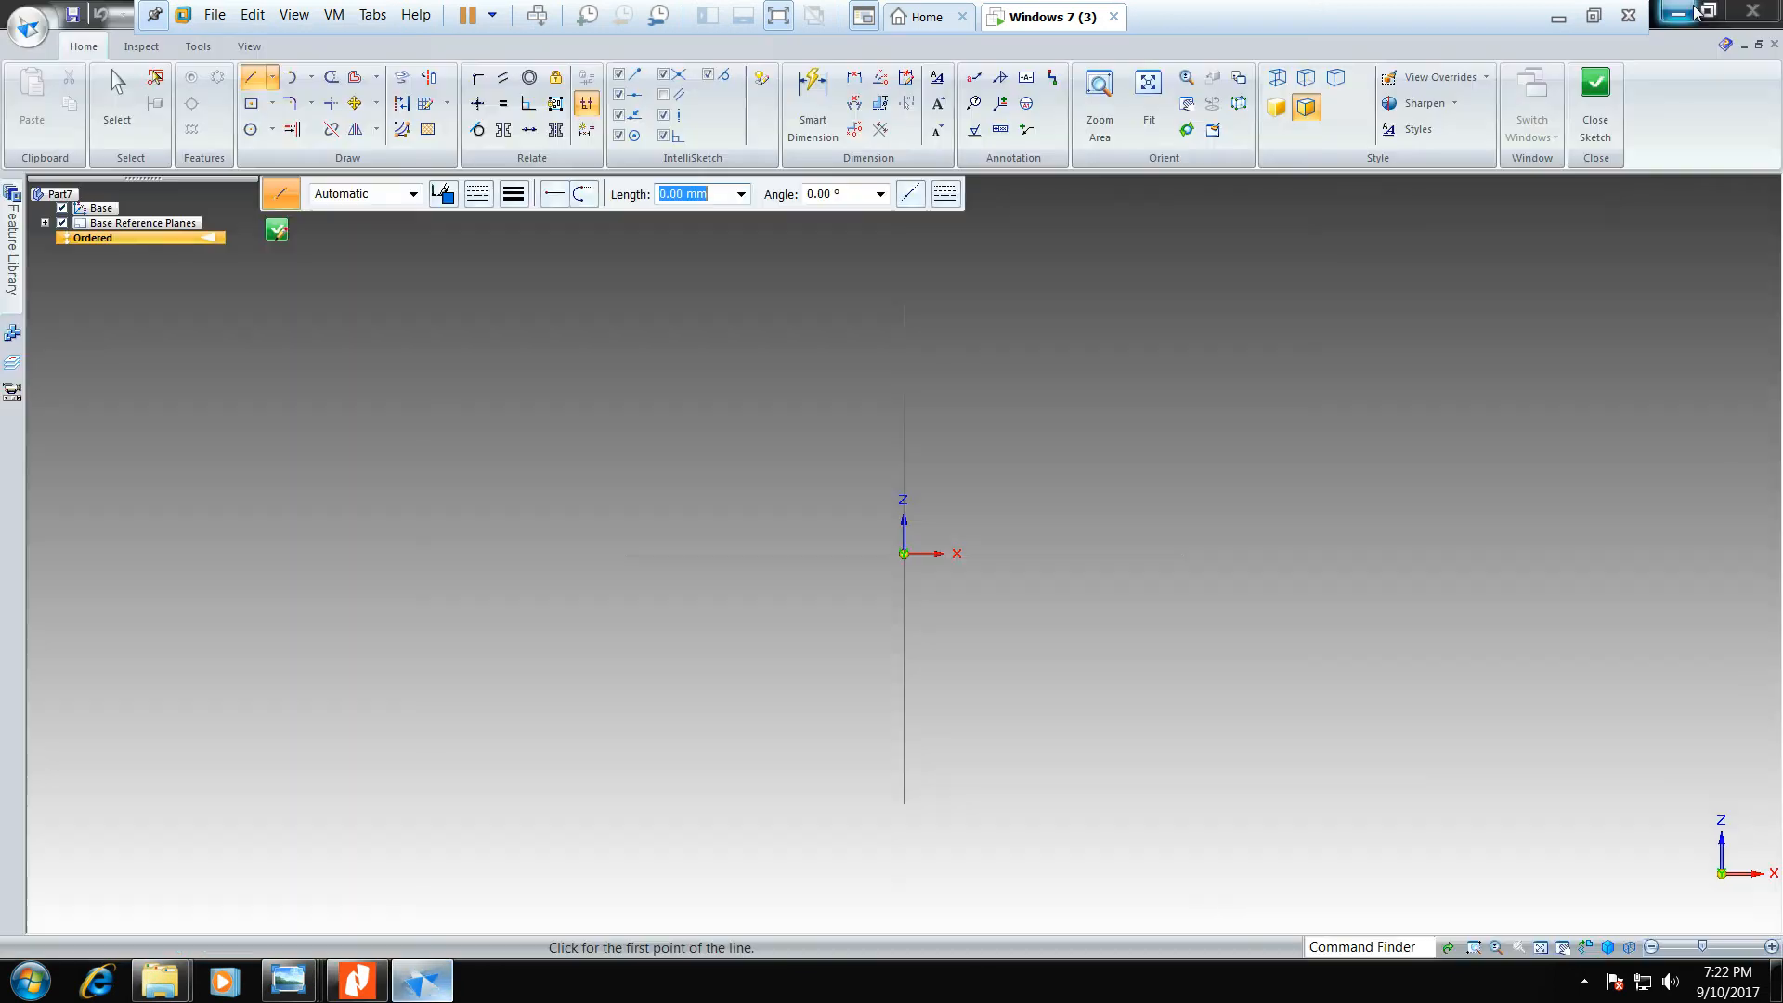
left_click(357, 980)
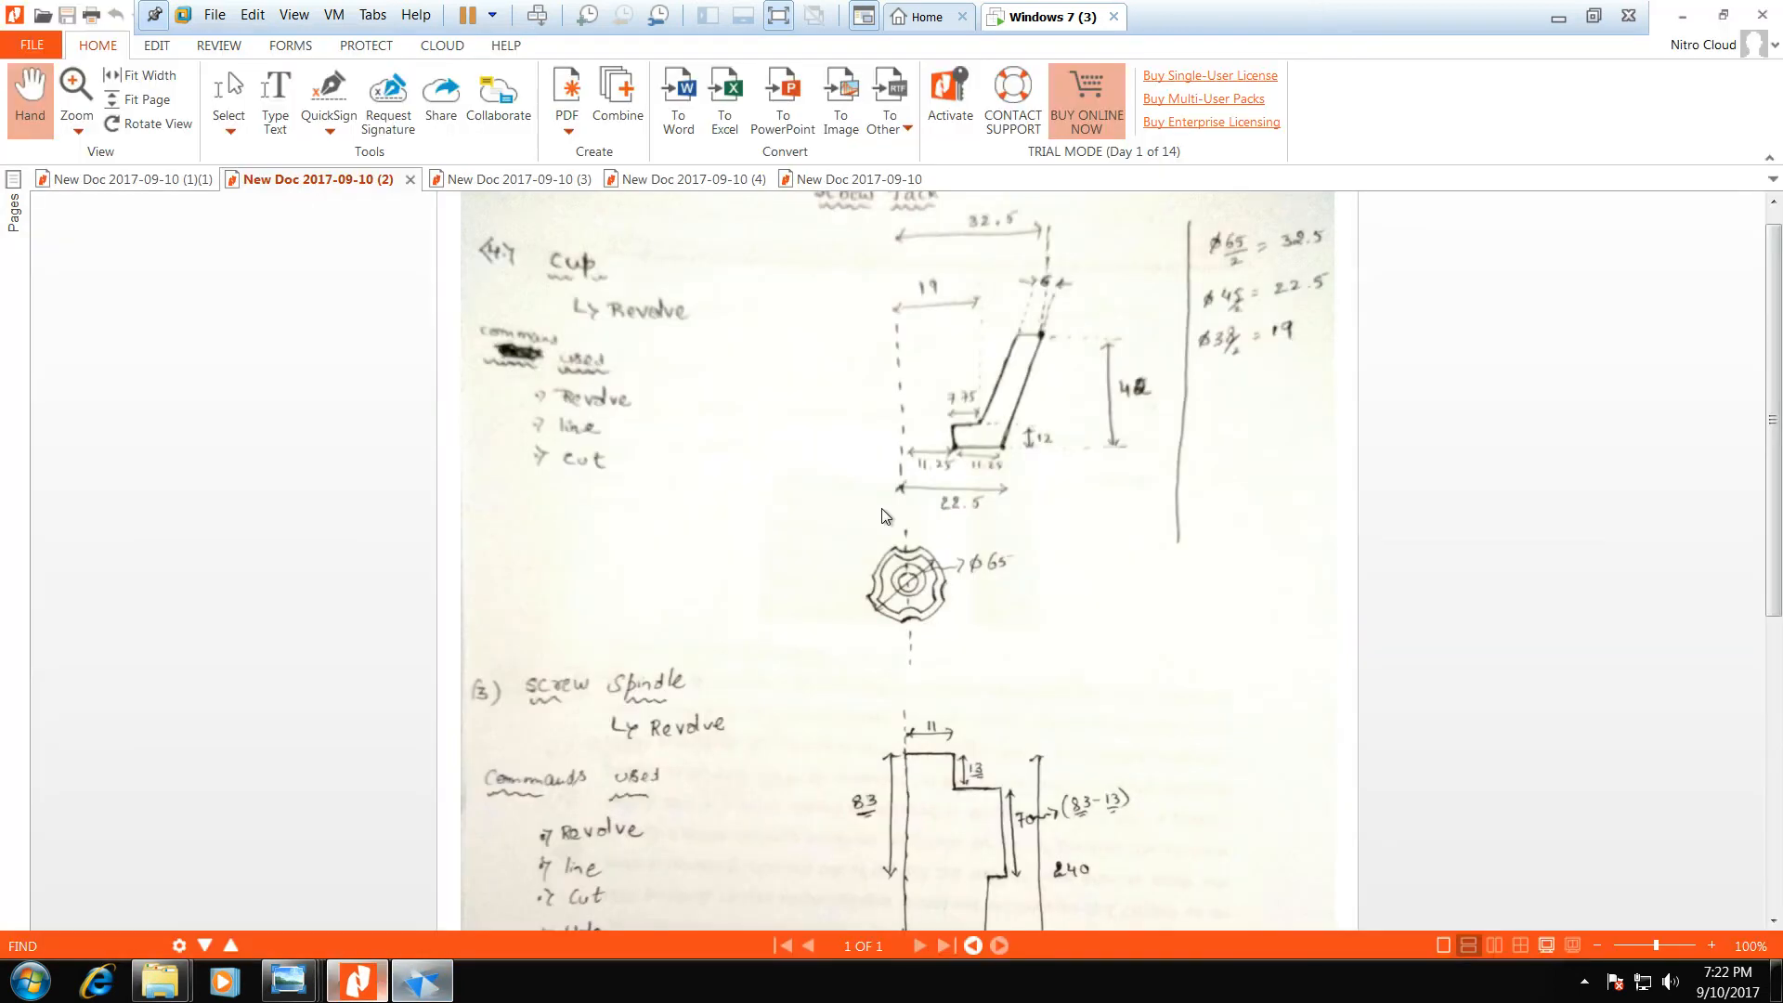
left_click(877, 185)
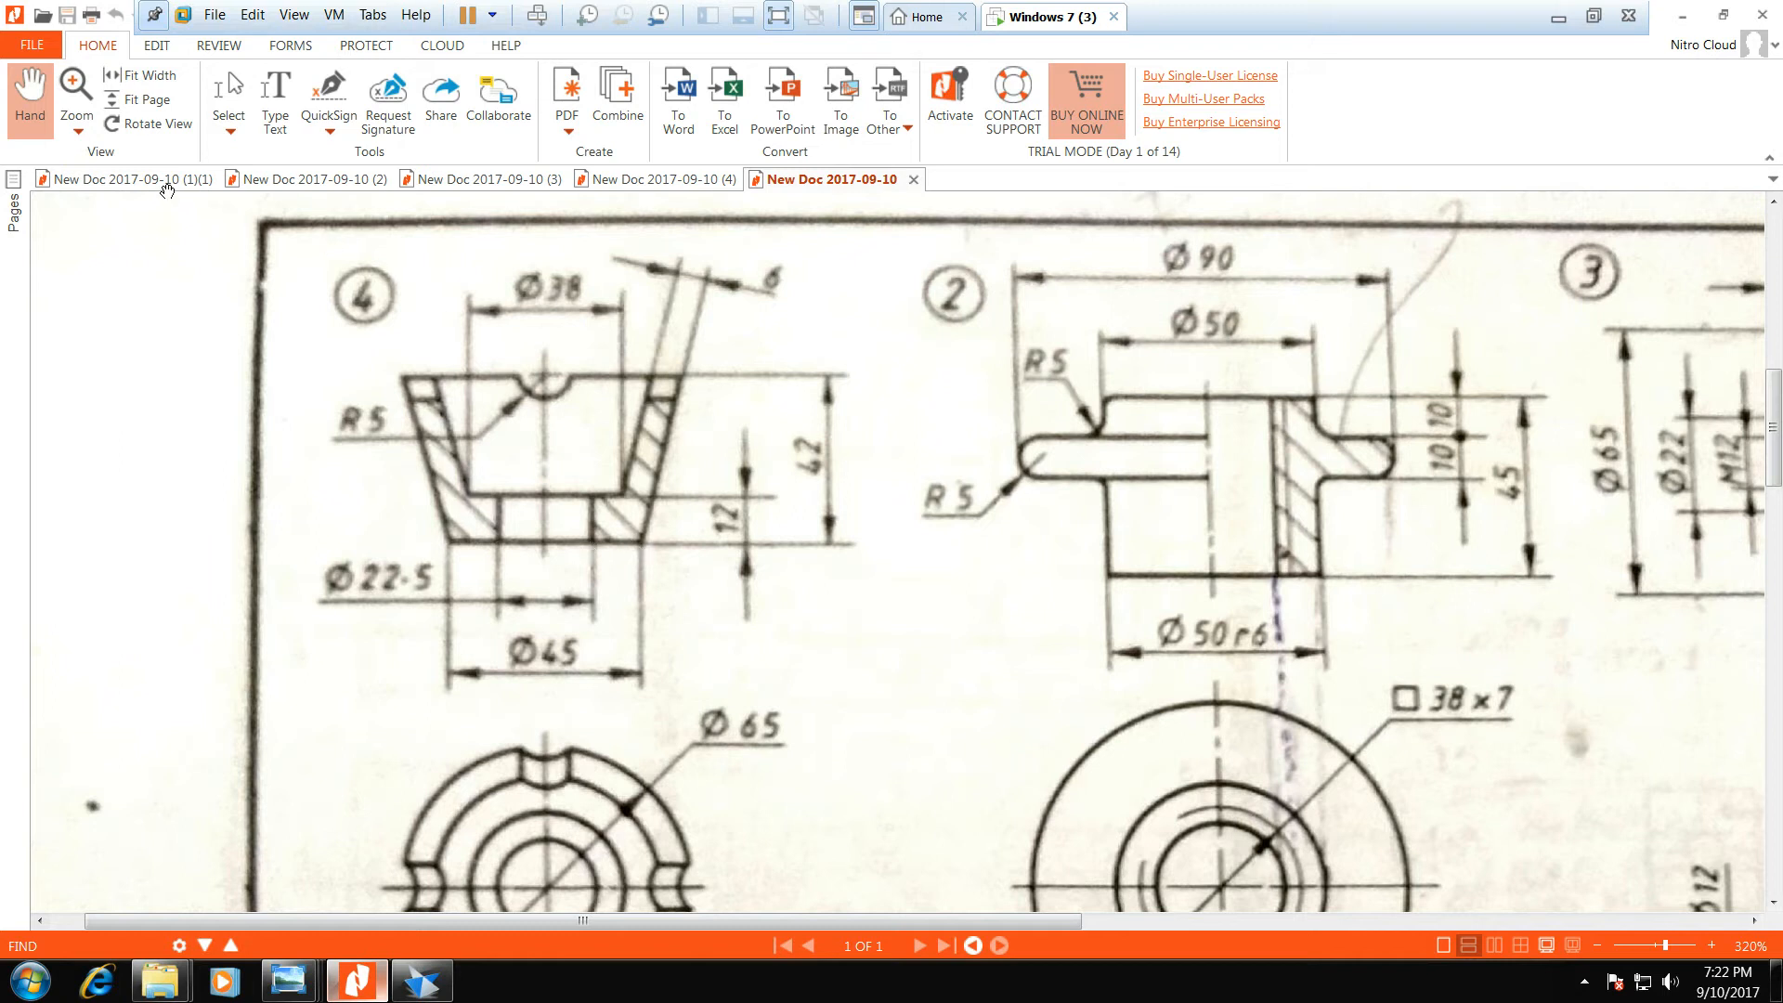
left_click(266, 180)
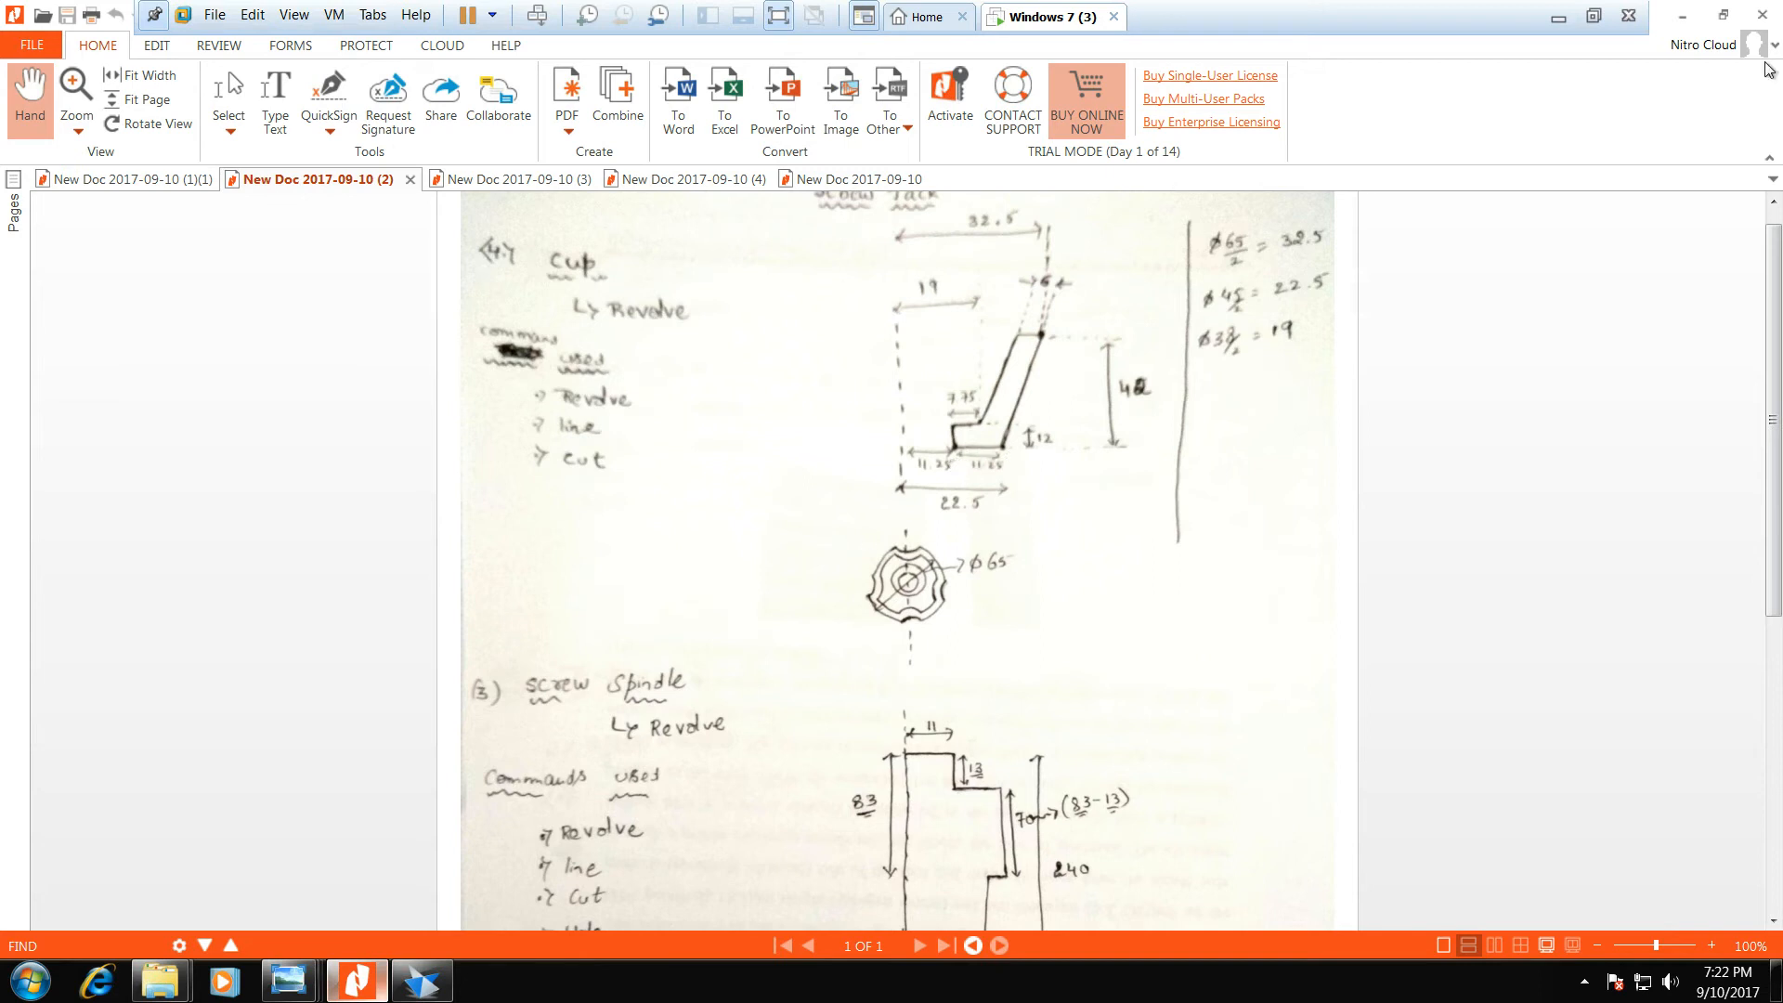
left_click(1682, 15)
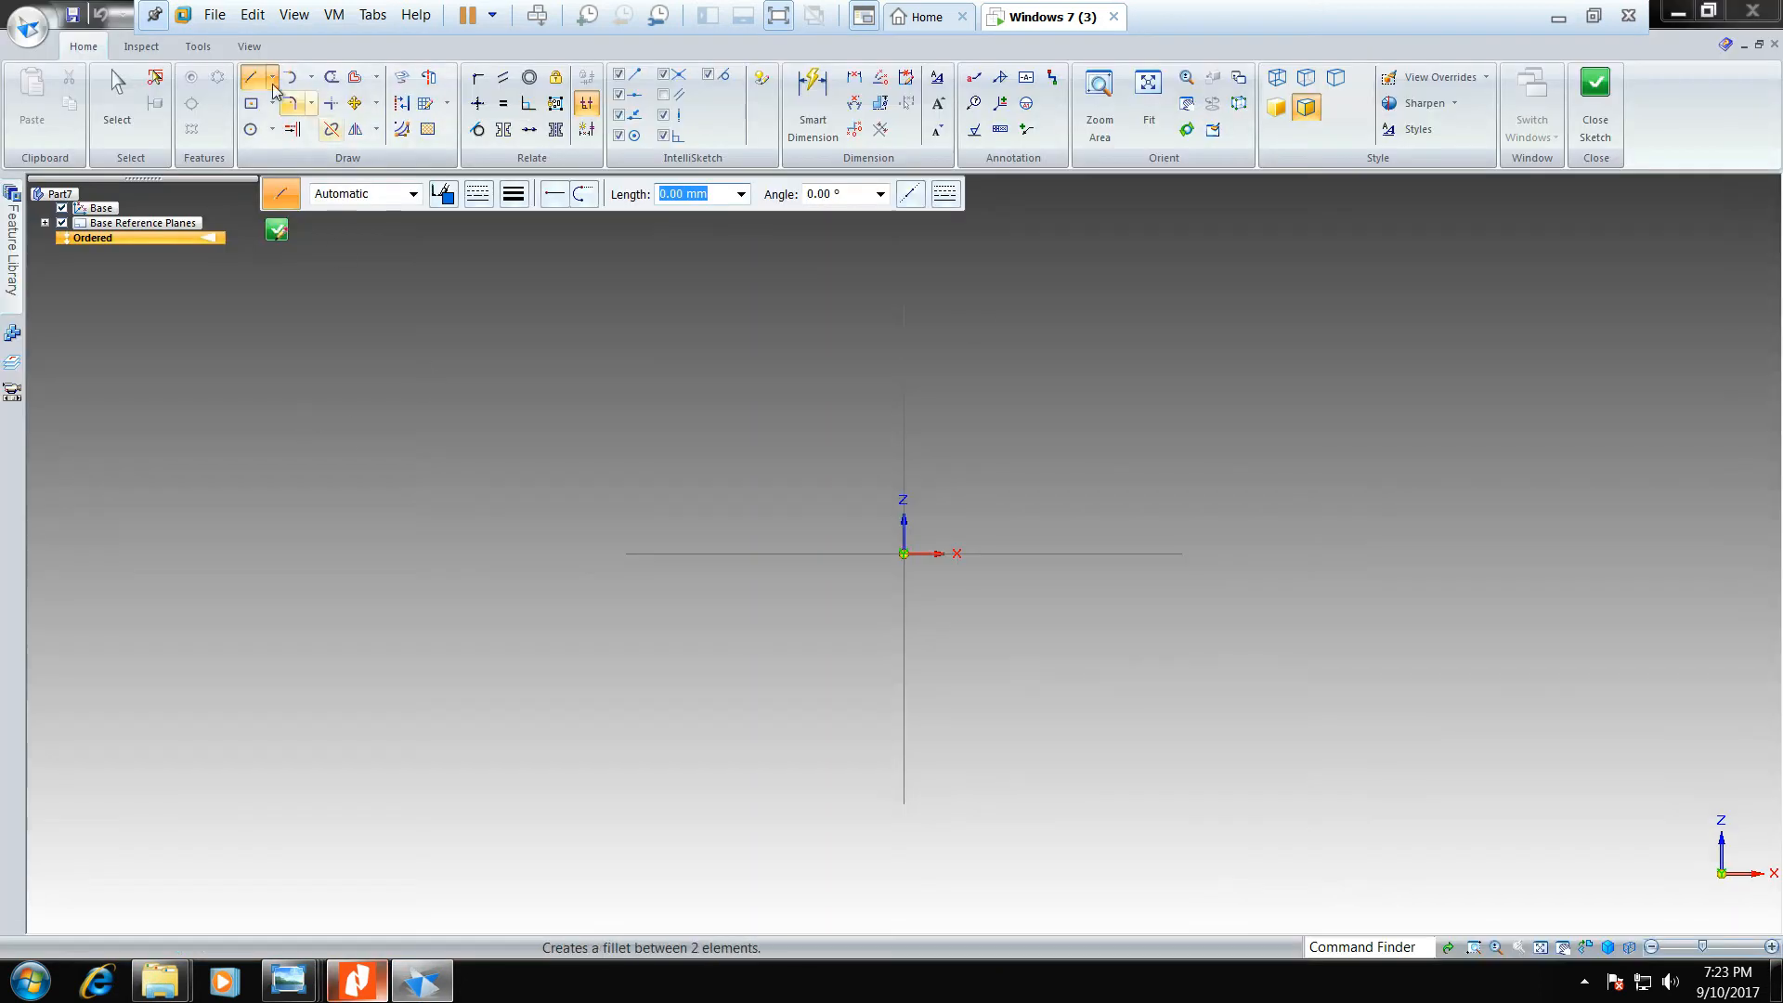
left_click(359, 981)
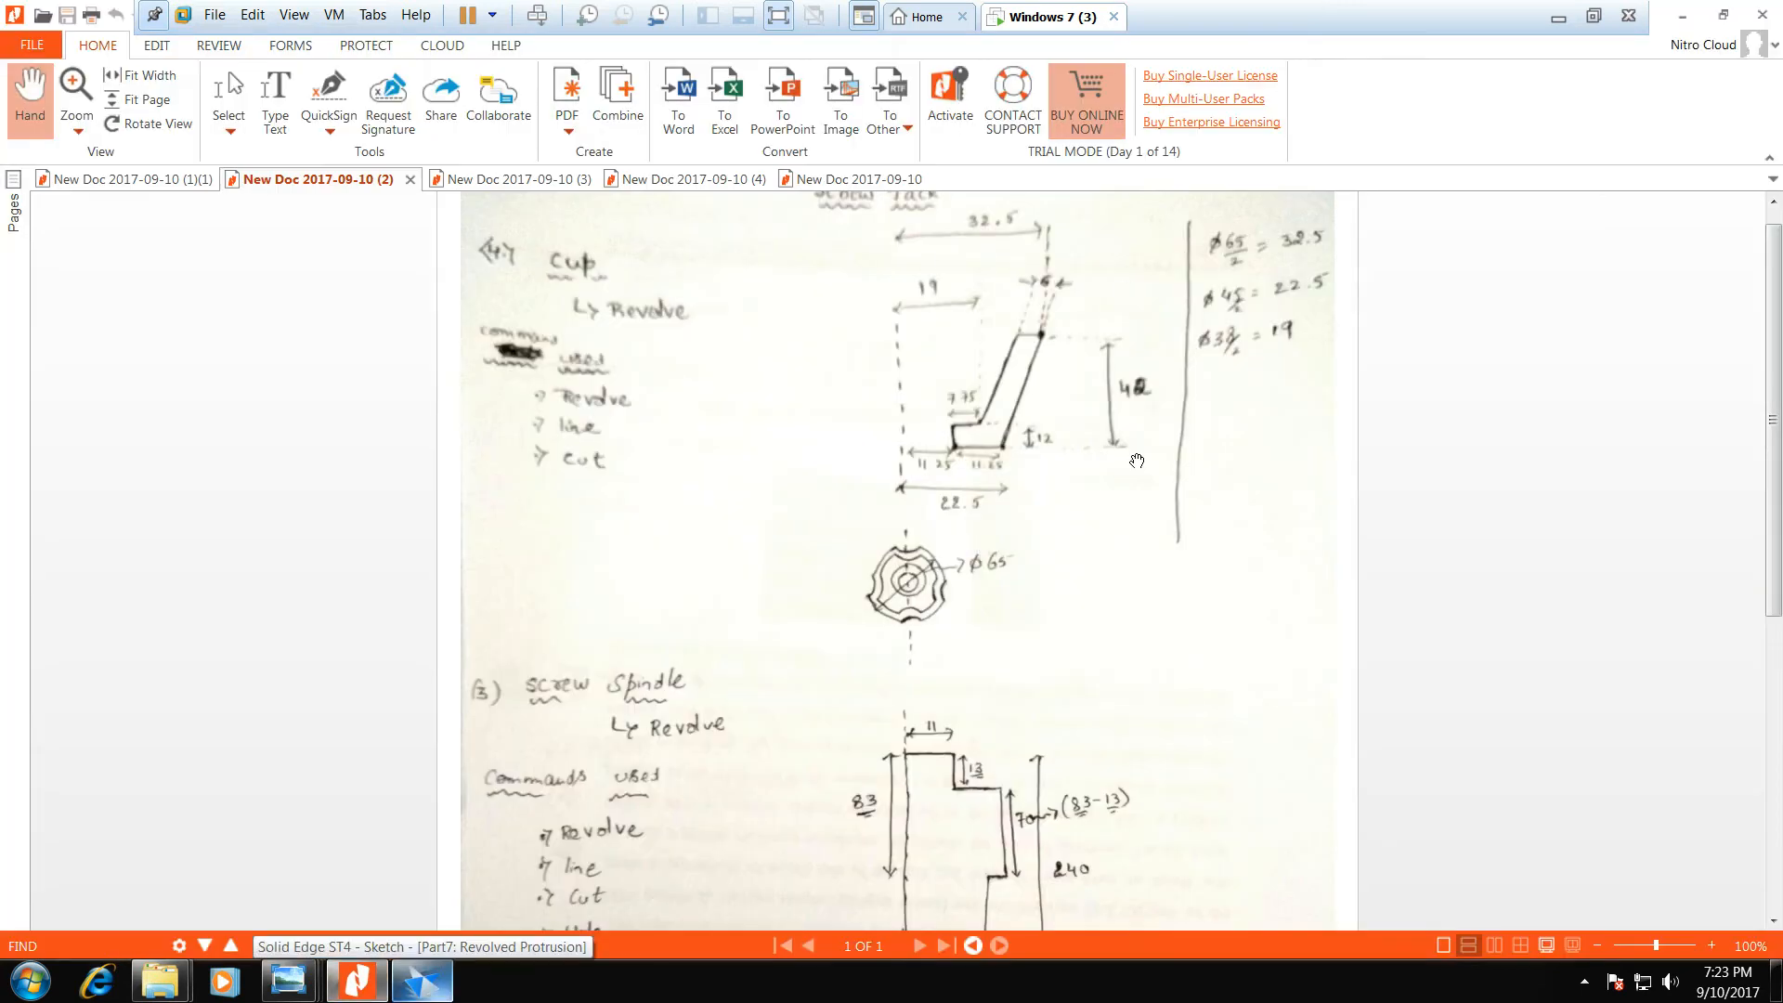
left_click(1682, 15)
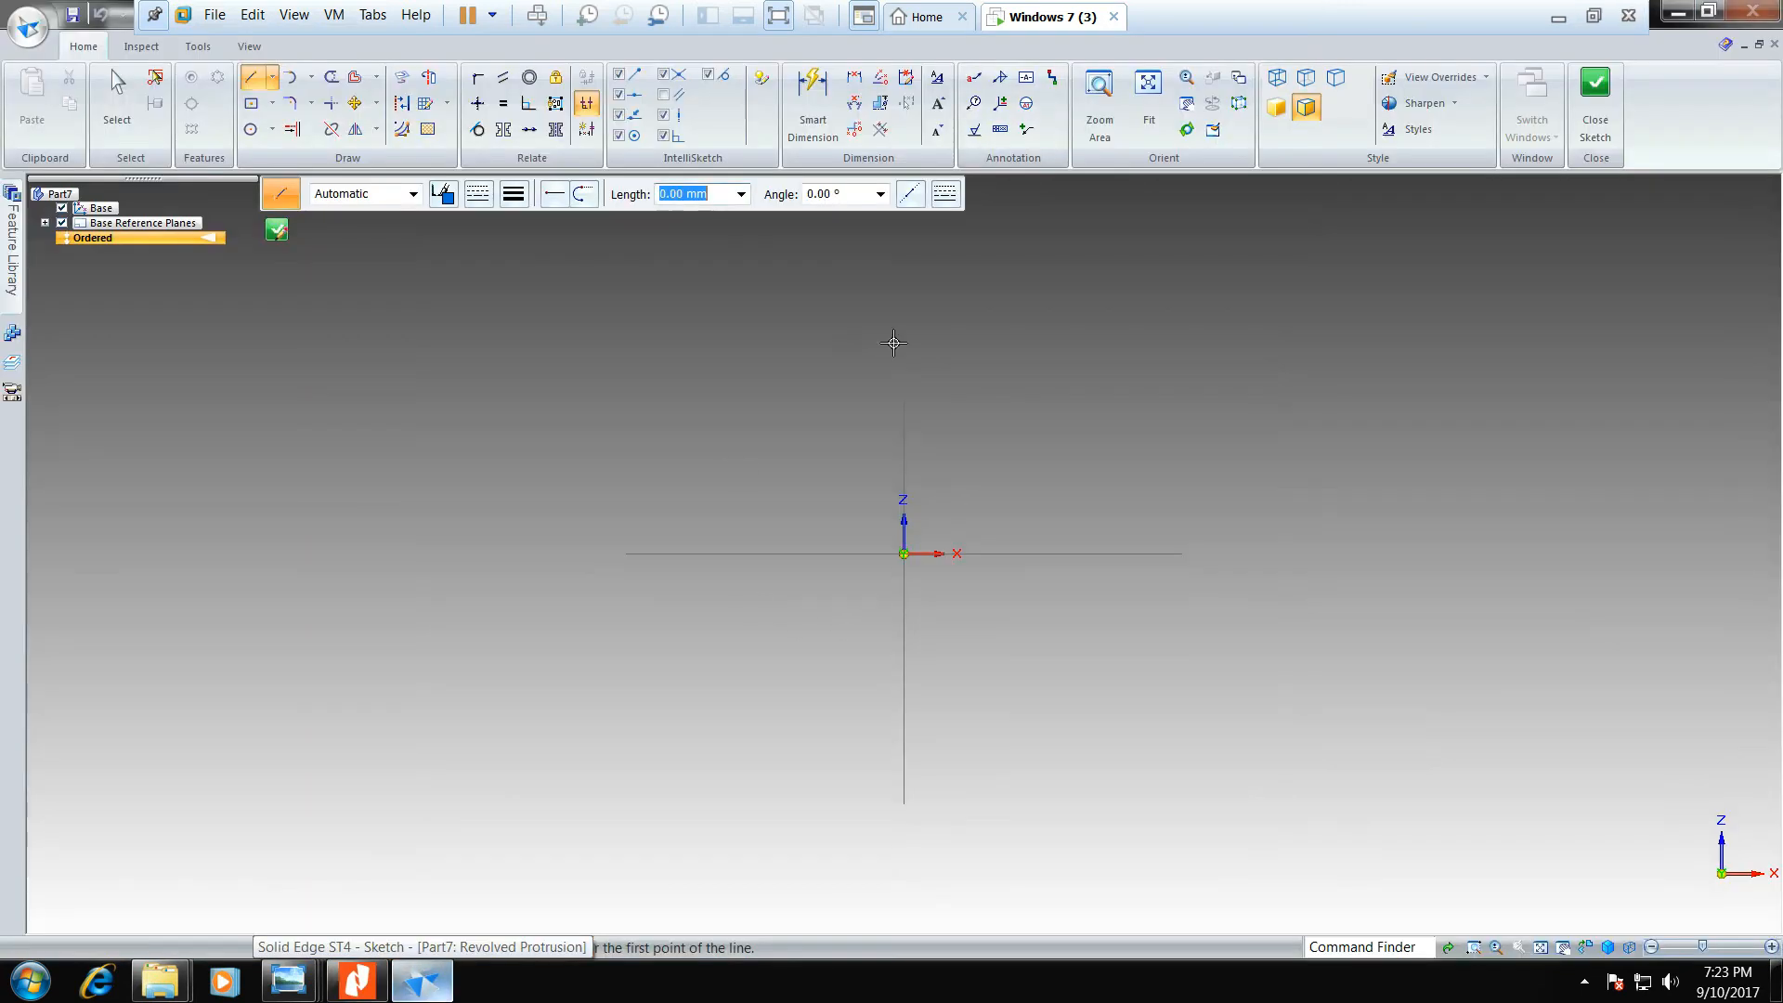
- Draw a 42 mm line upward from the origin along the vertical axis at 90°
left_click(251, 77)
left_click(906, 380)
type("42")
key("Tab")
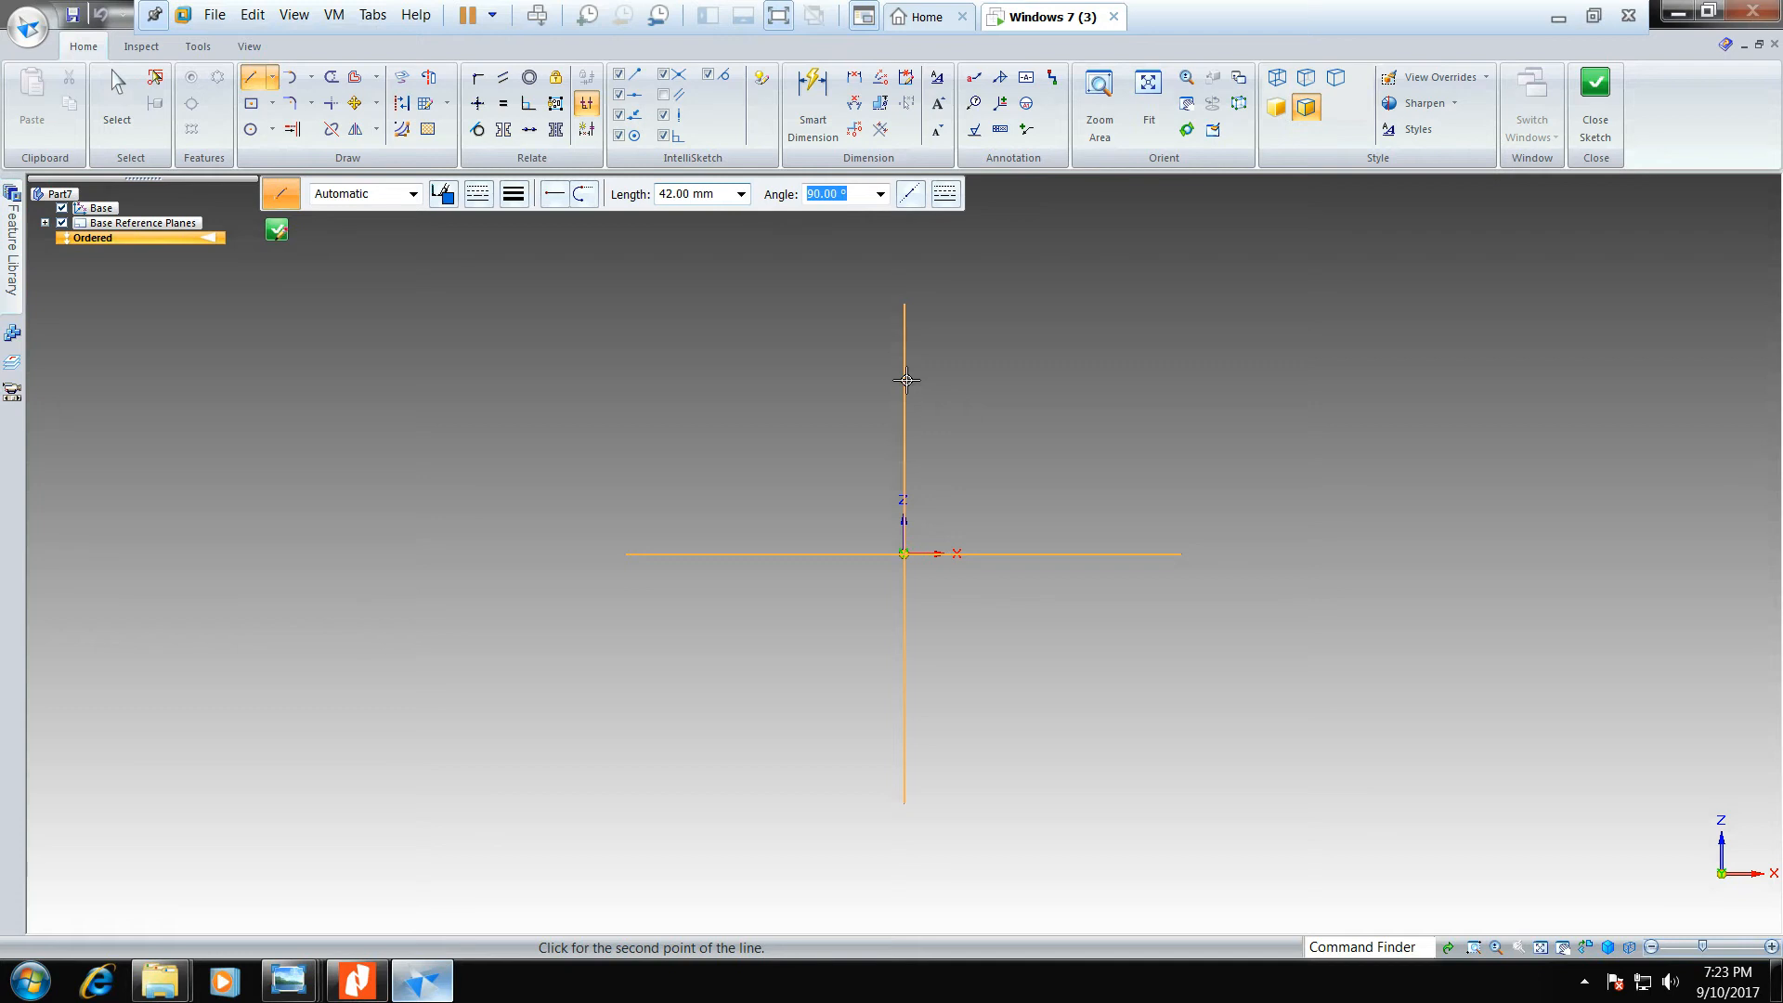
key("Return")
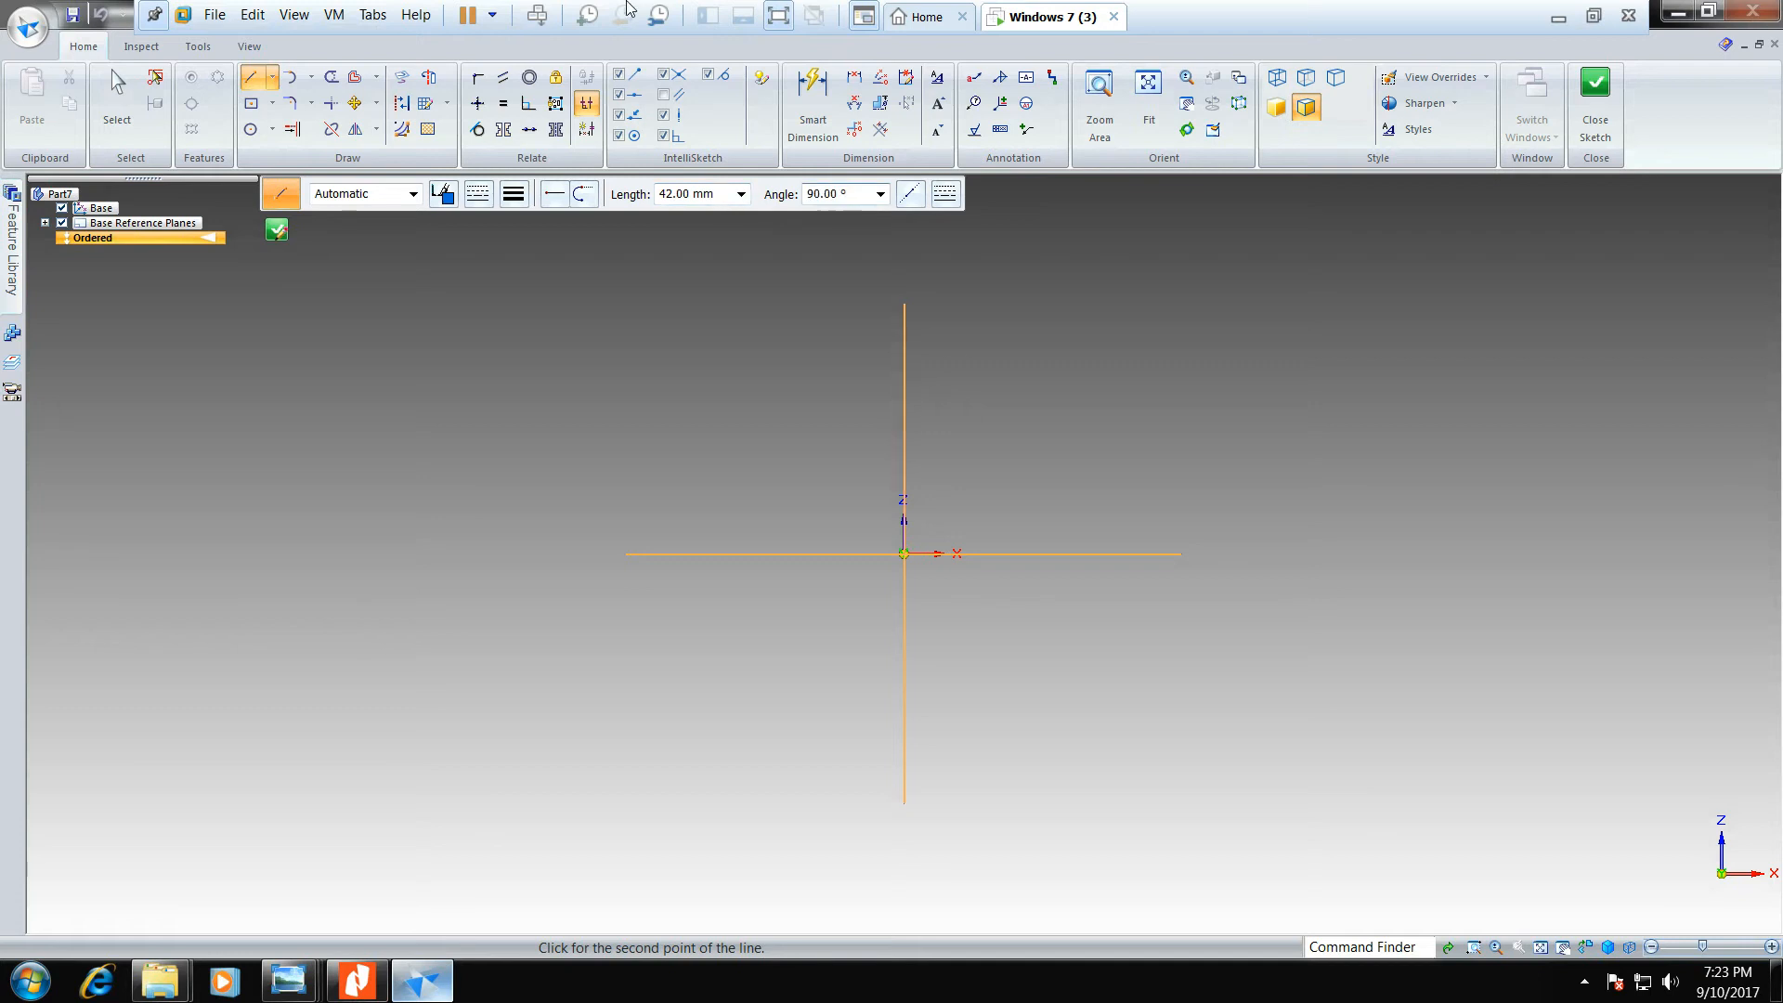
- Draw an 11.25 mm horizontal line from the origin along the X axis as the inner radius offset
left_click(253, 81)
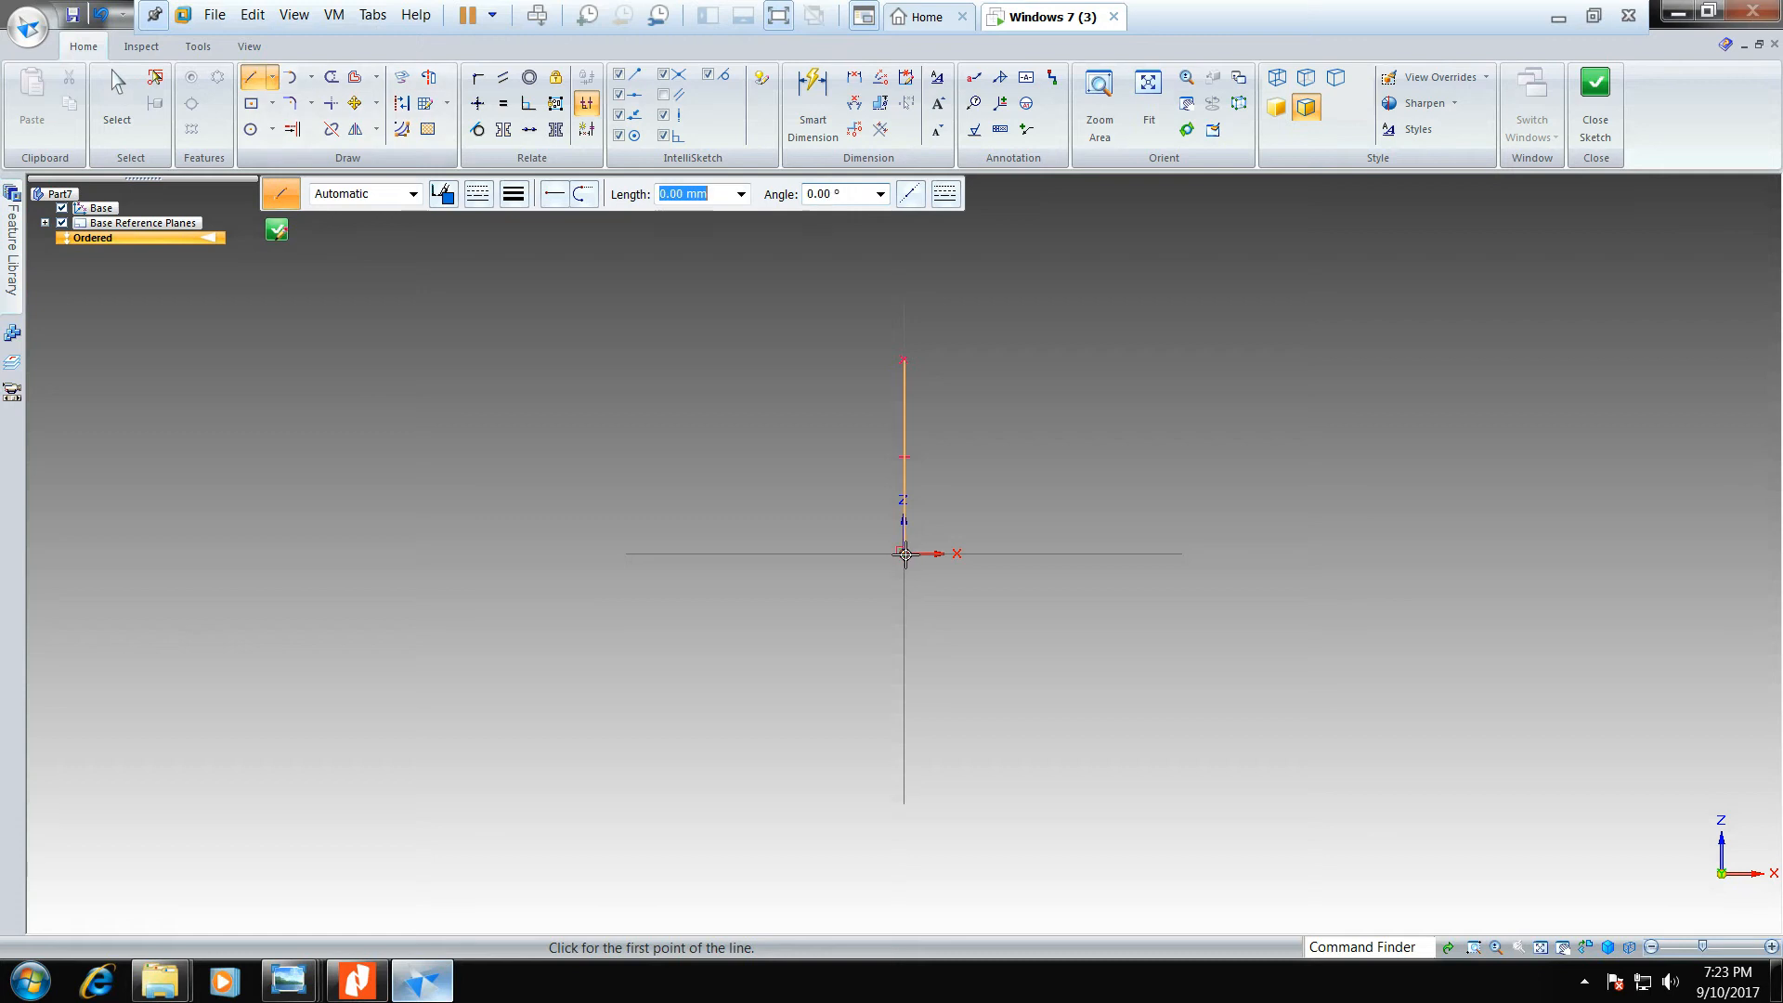
left_click(927, 554)
type("11.25")
key("Tab")
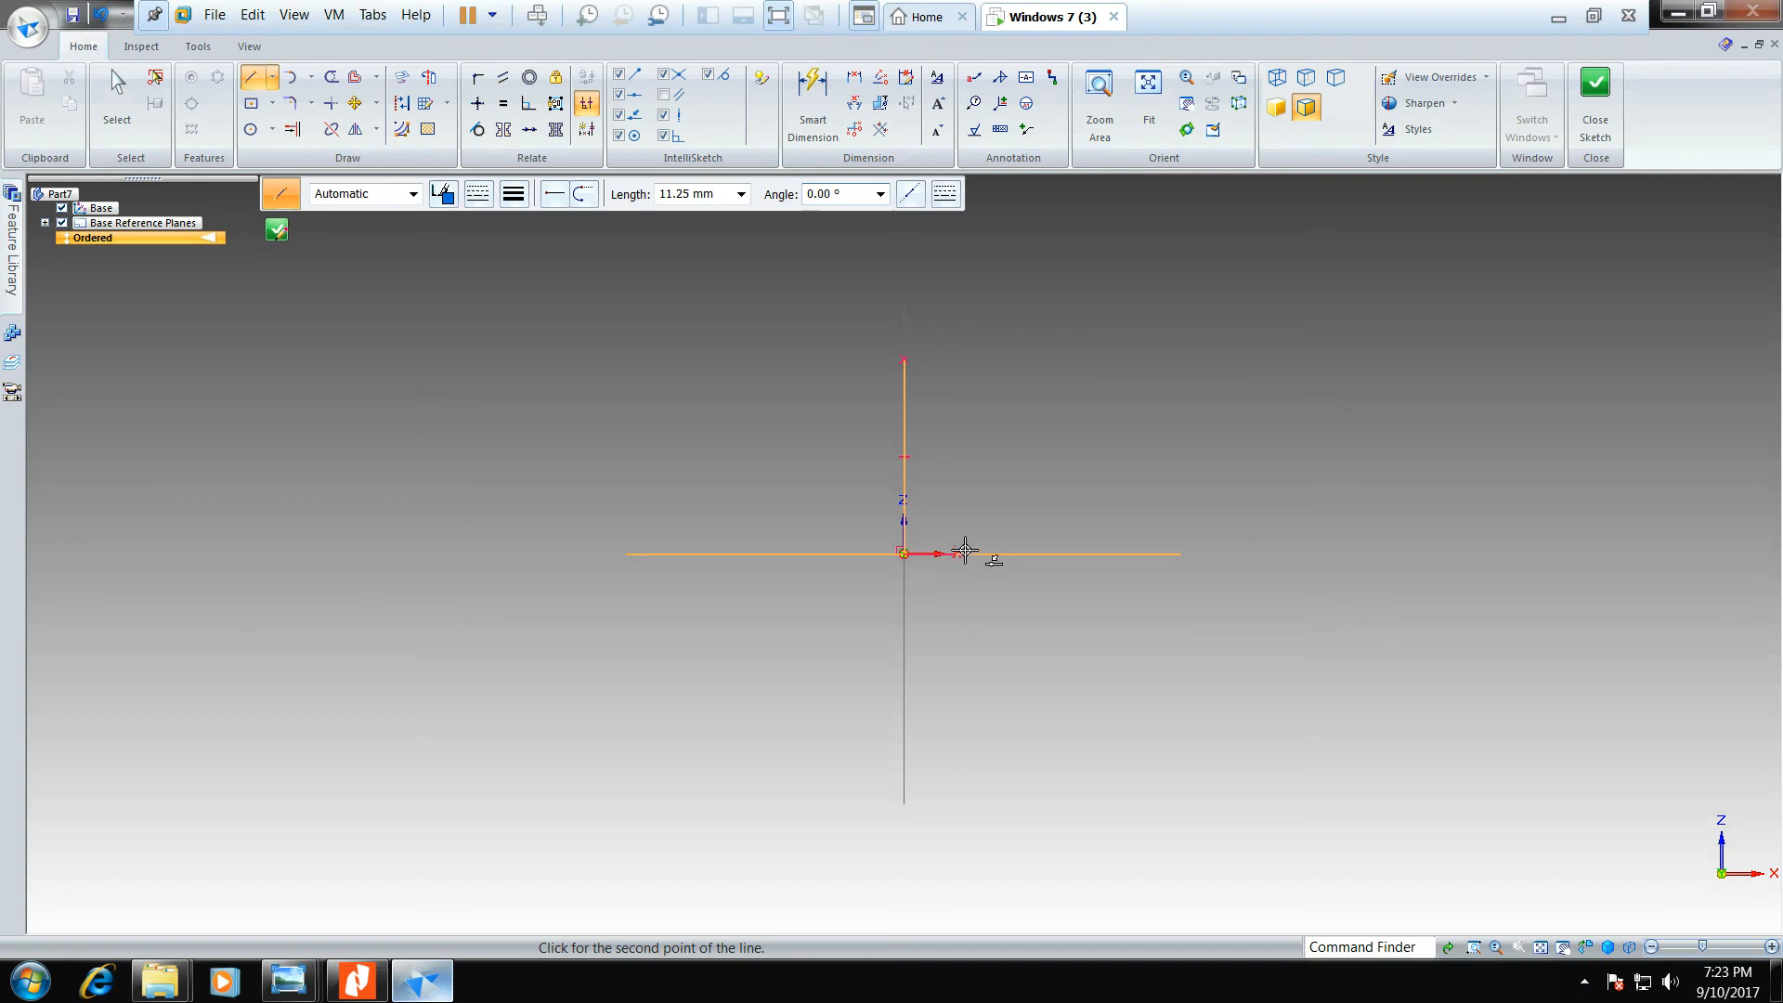
key("Tab")
left_click(1006, 558)
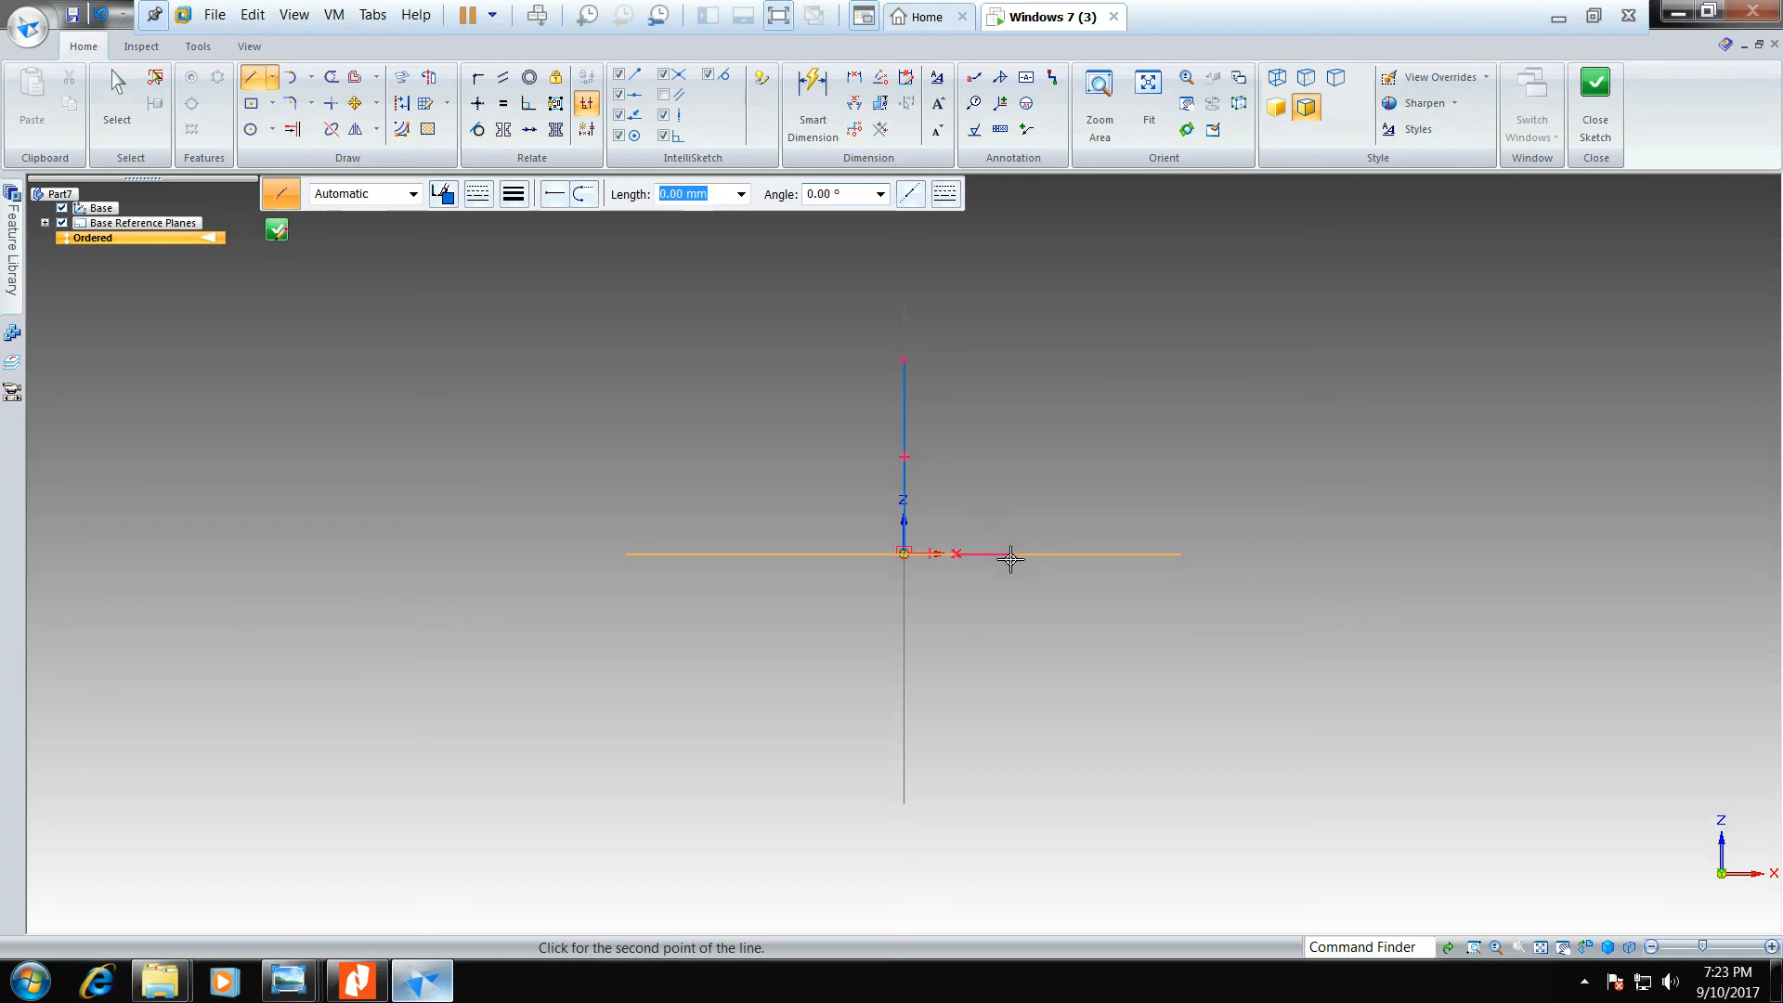
- Continue with a second 11.25 mm horizontal line along the X axis and trim away the segment touching the origin
type("11.2")
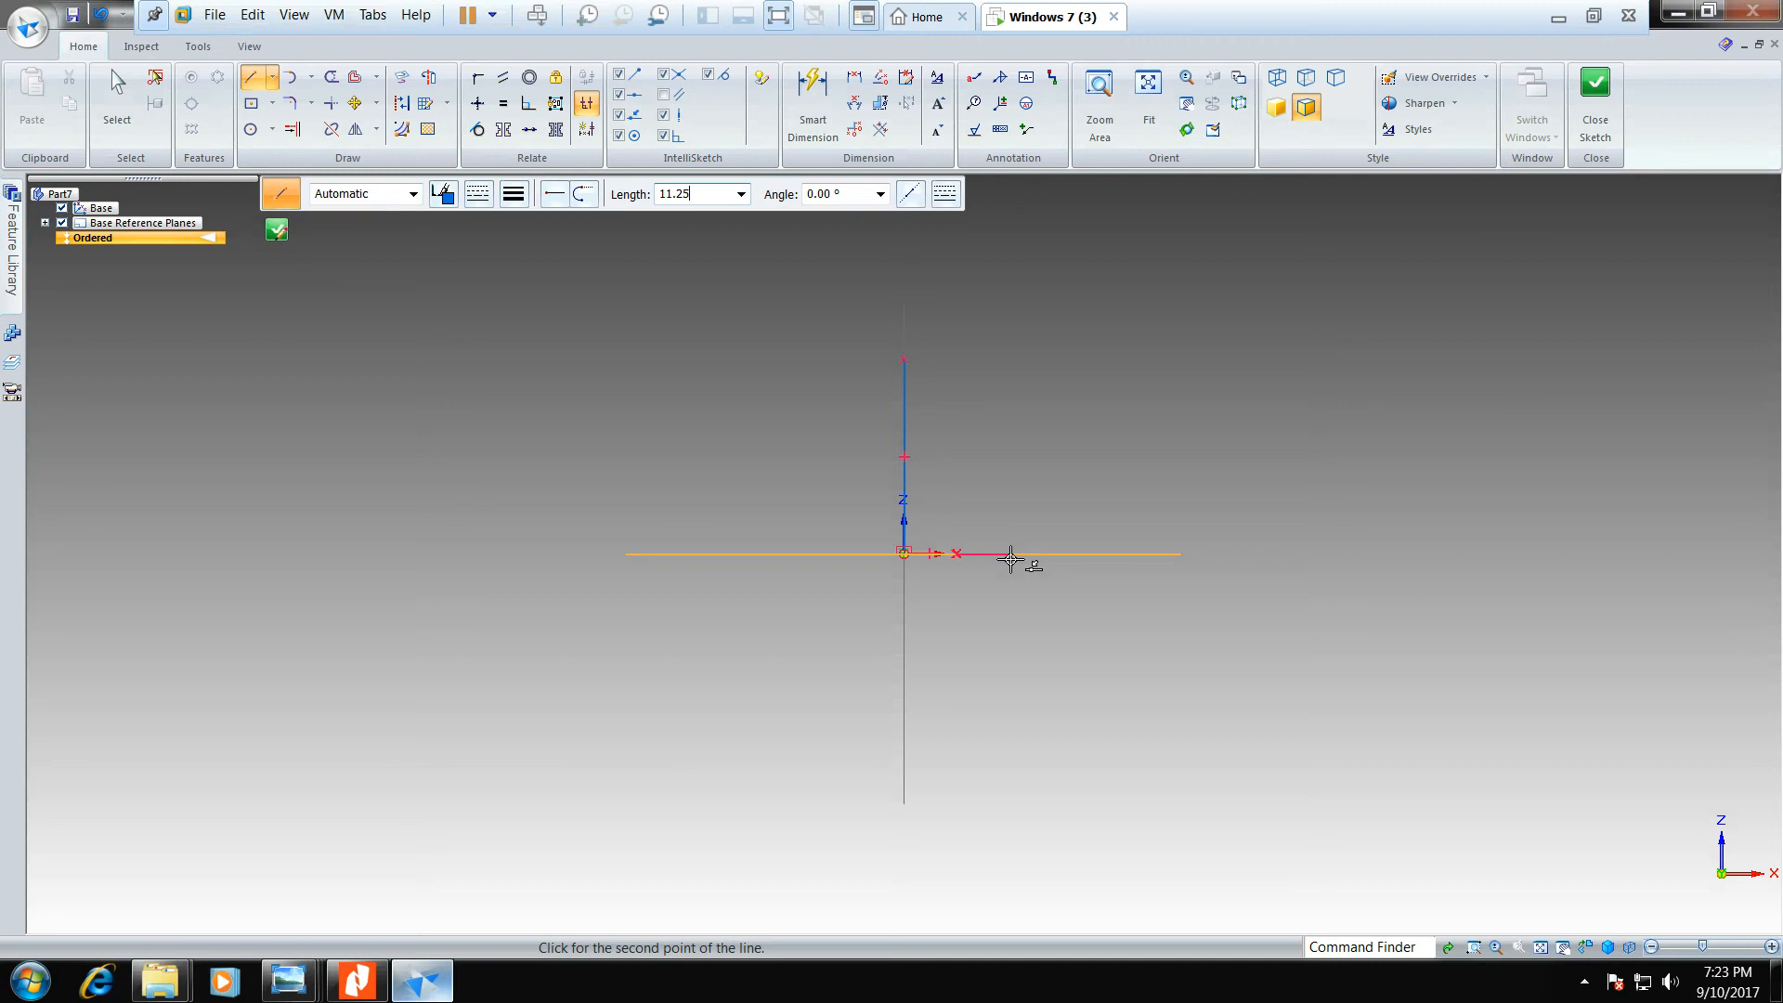
type("5")
key("Tab")
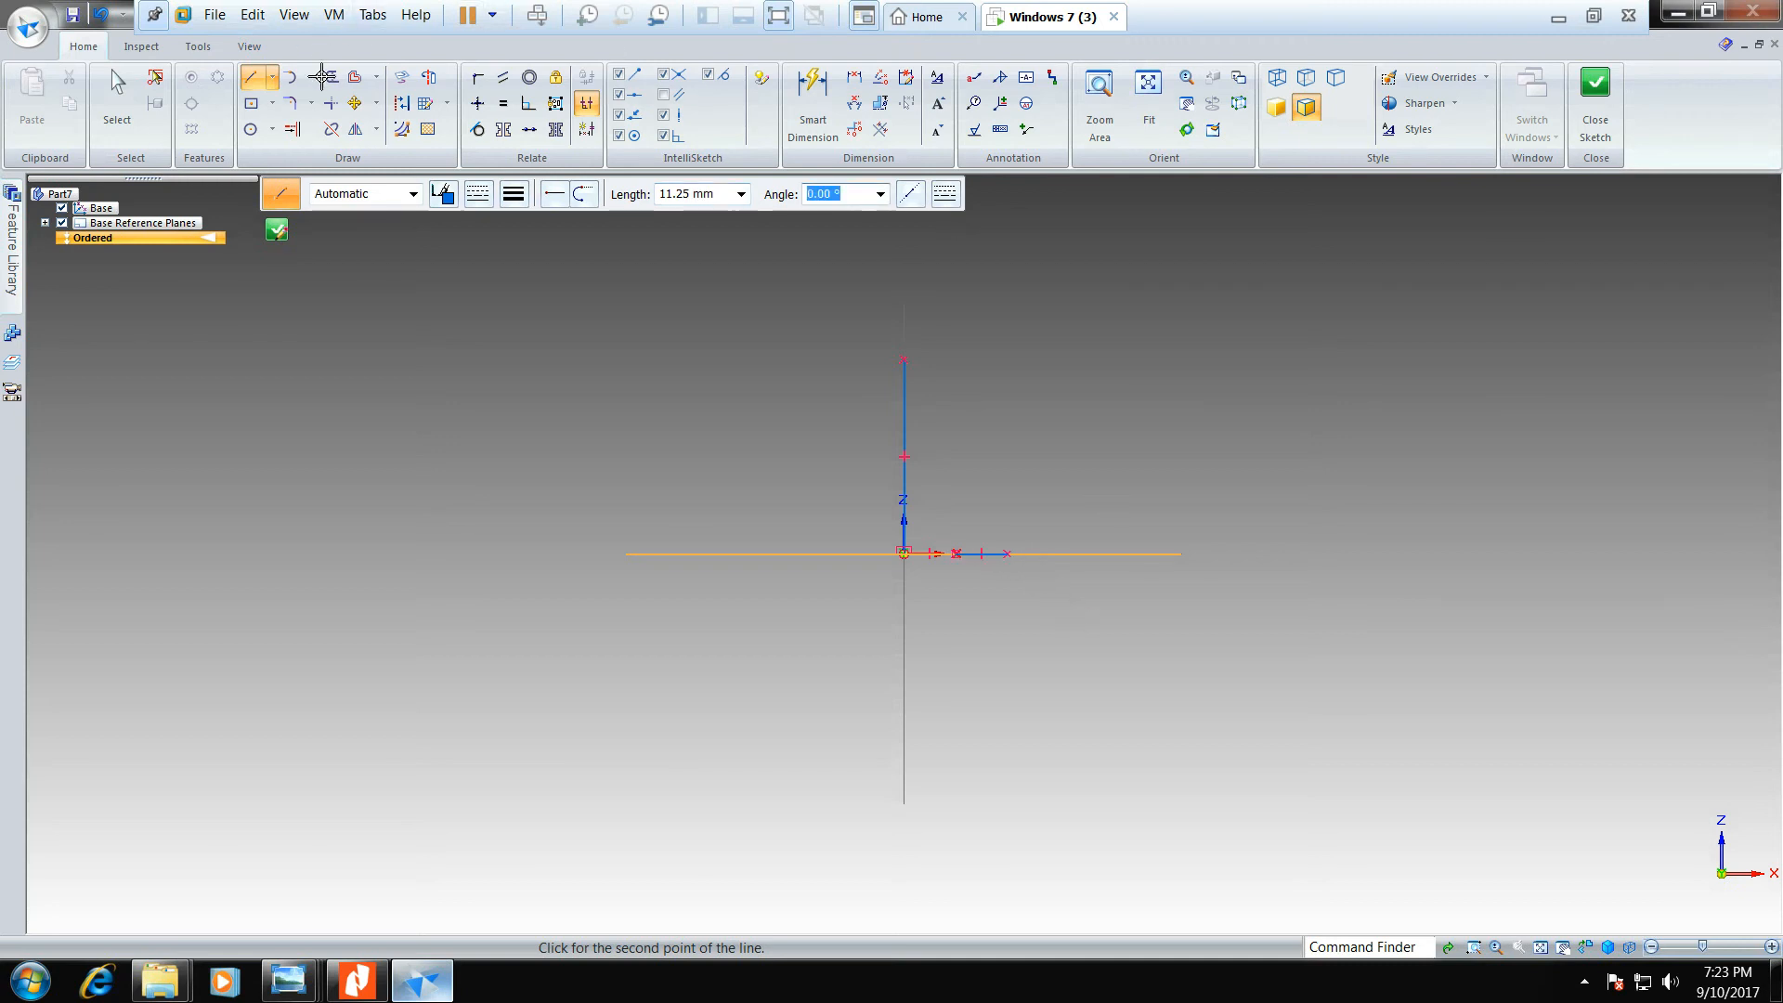
left_click(332, 78)
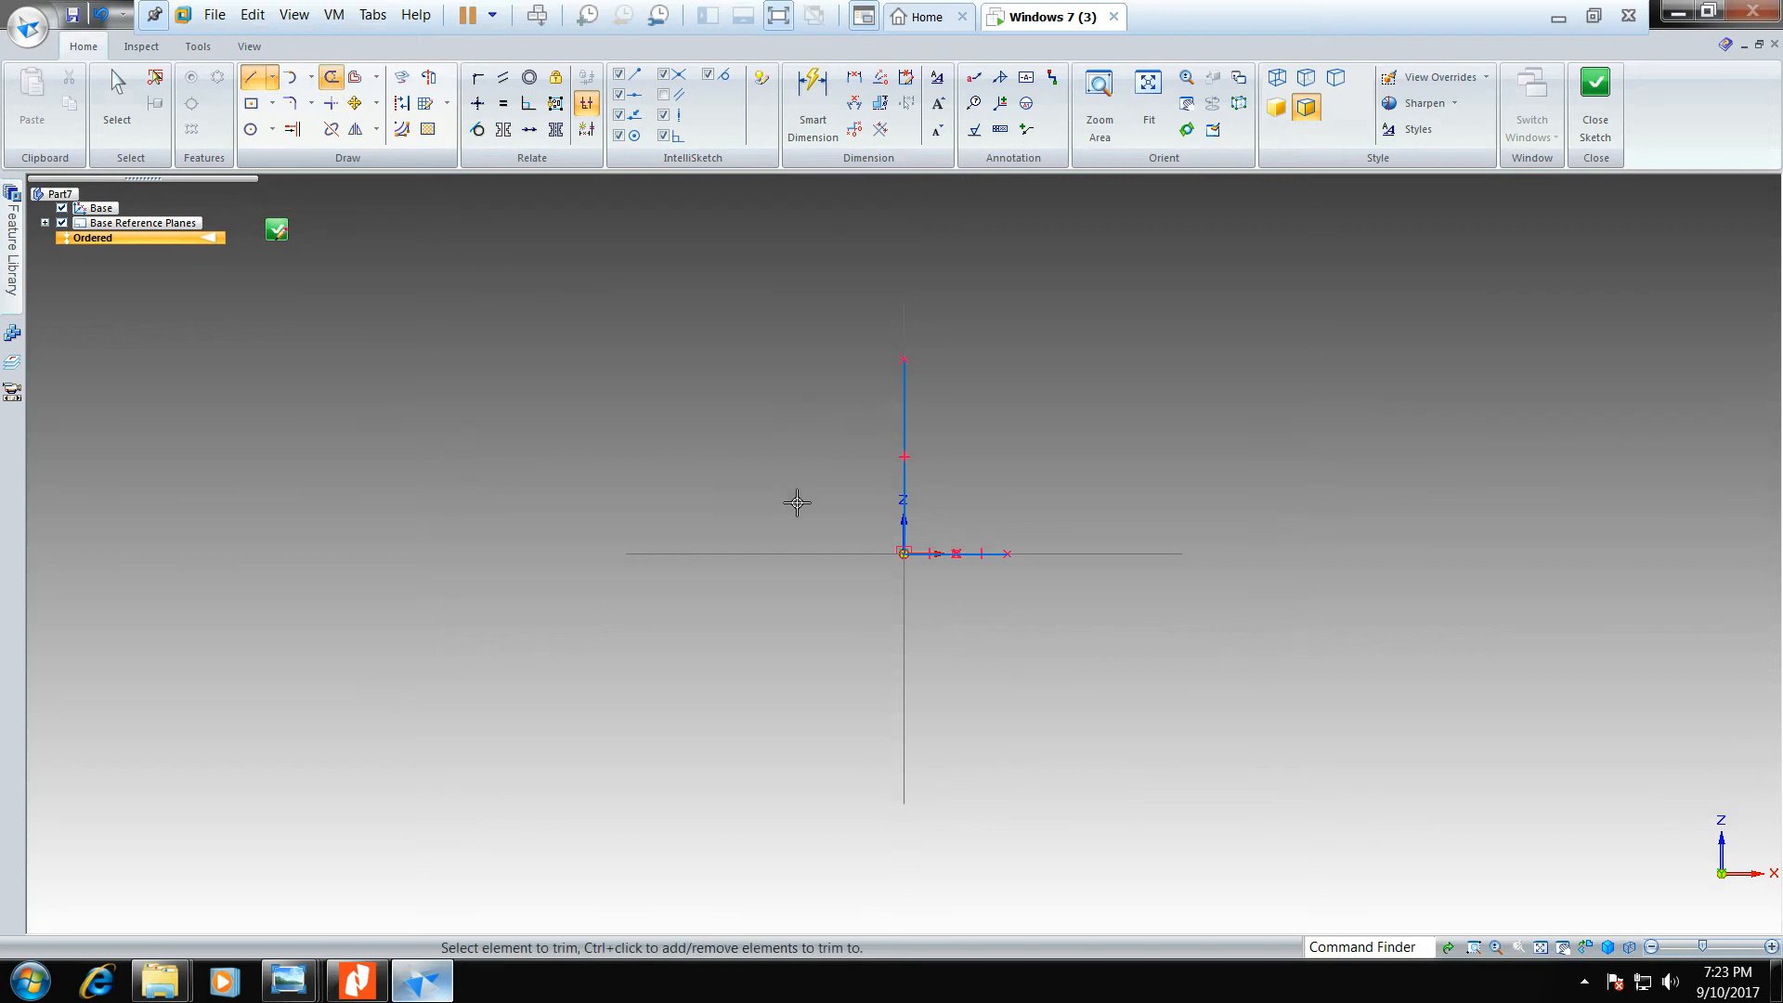
left_click(936, 554)
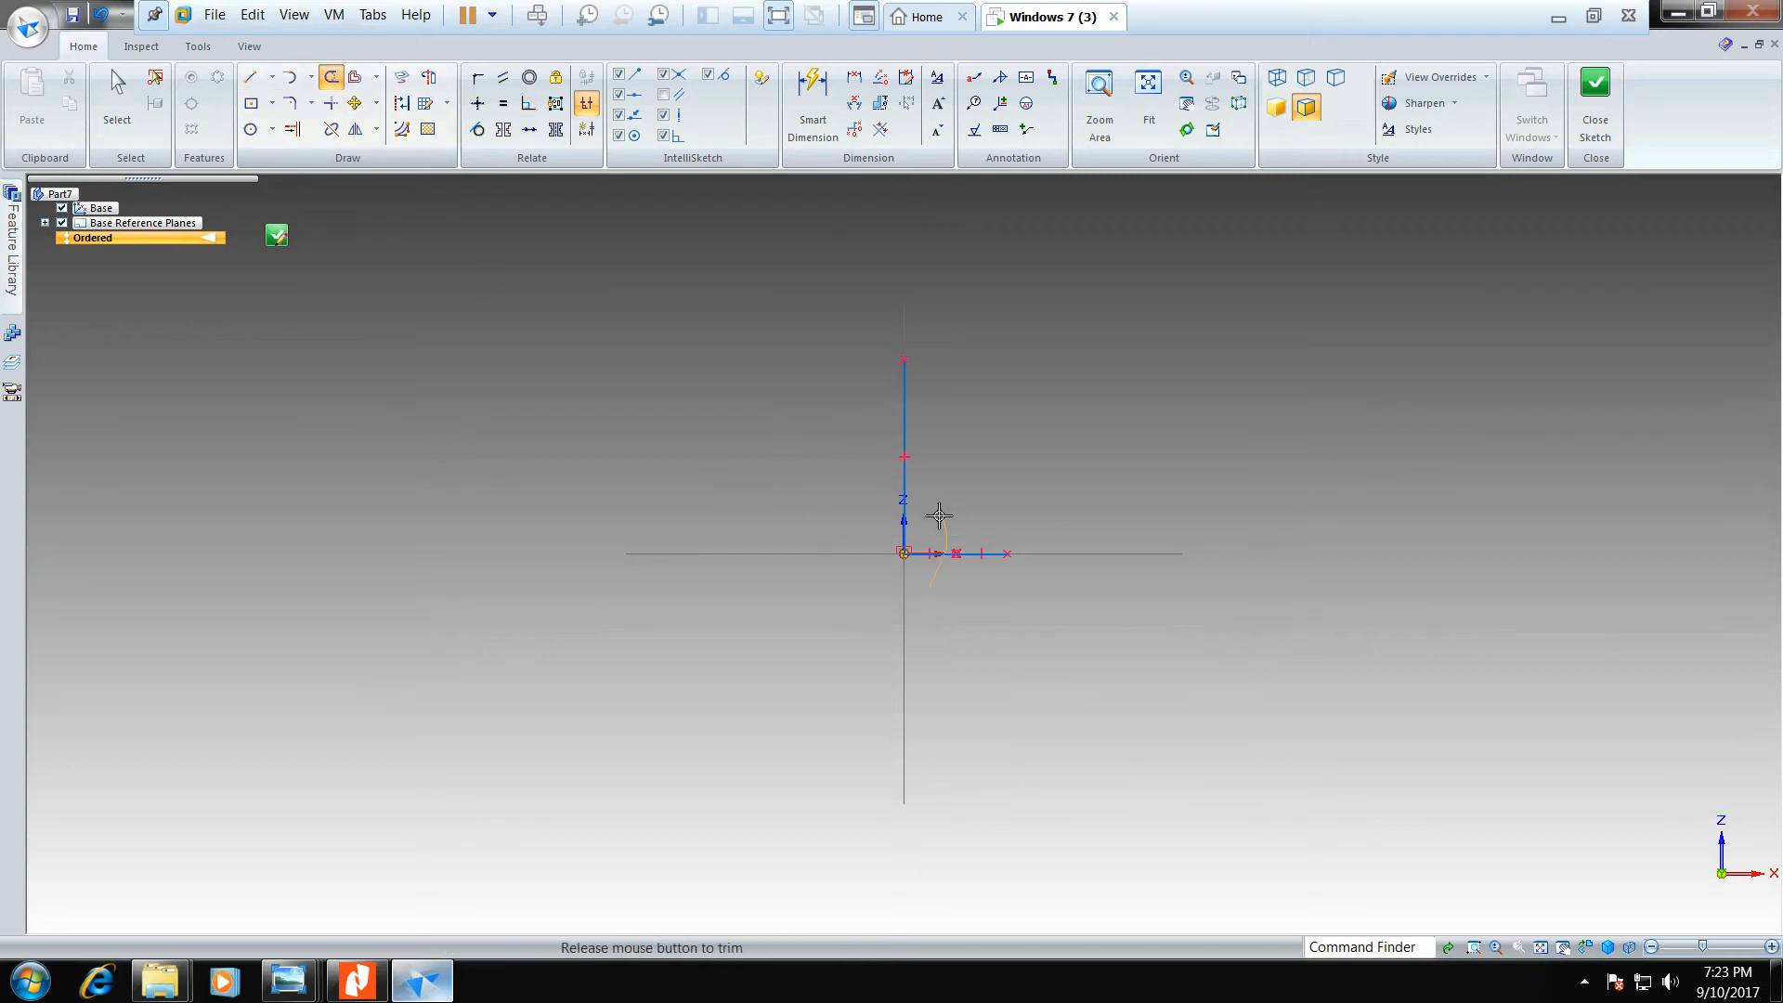
- Check the hand sketch and draw a 12 mm vertical line up from the inner end of the remaining base segment
key("l")
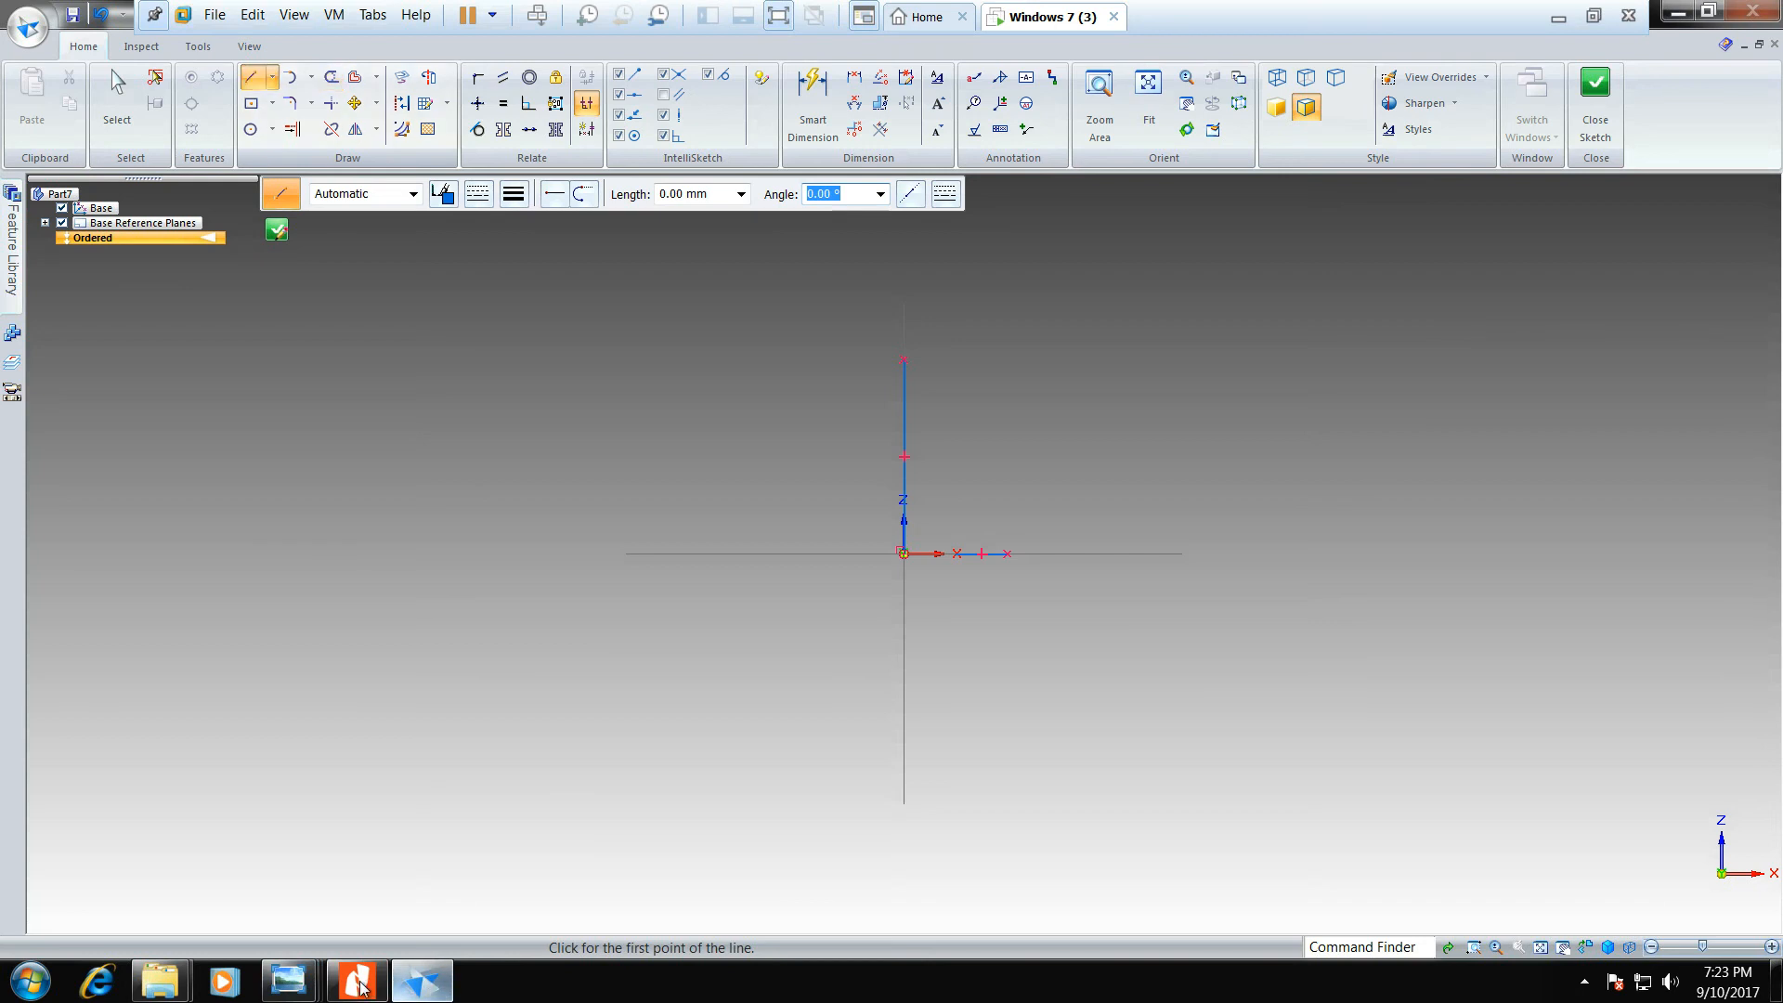
left_click(357, 982)
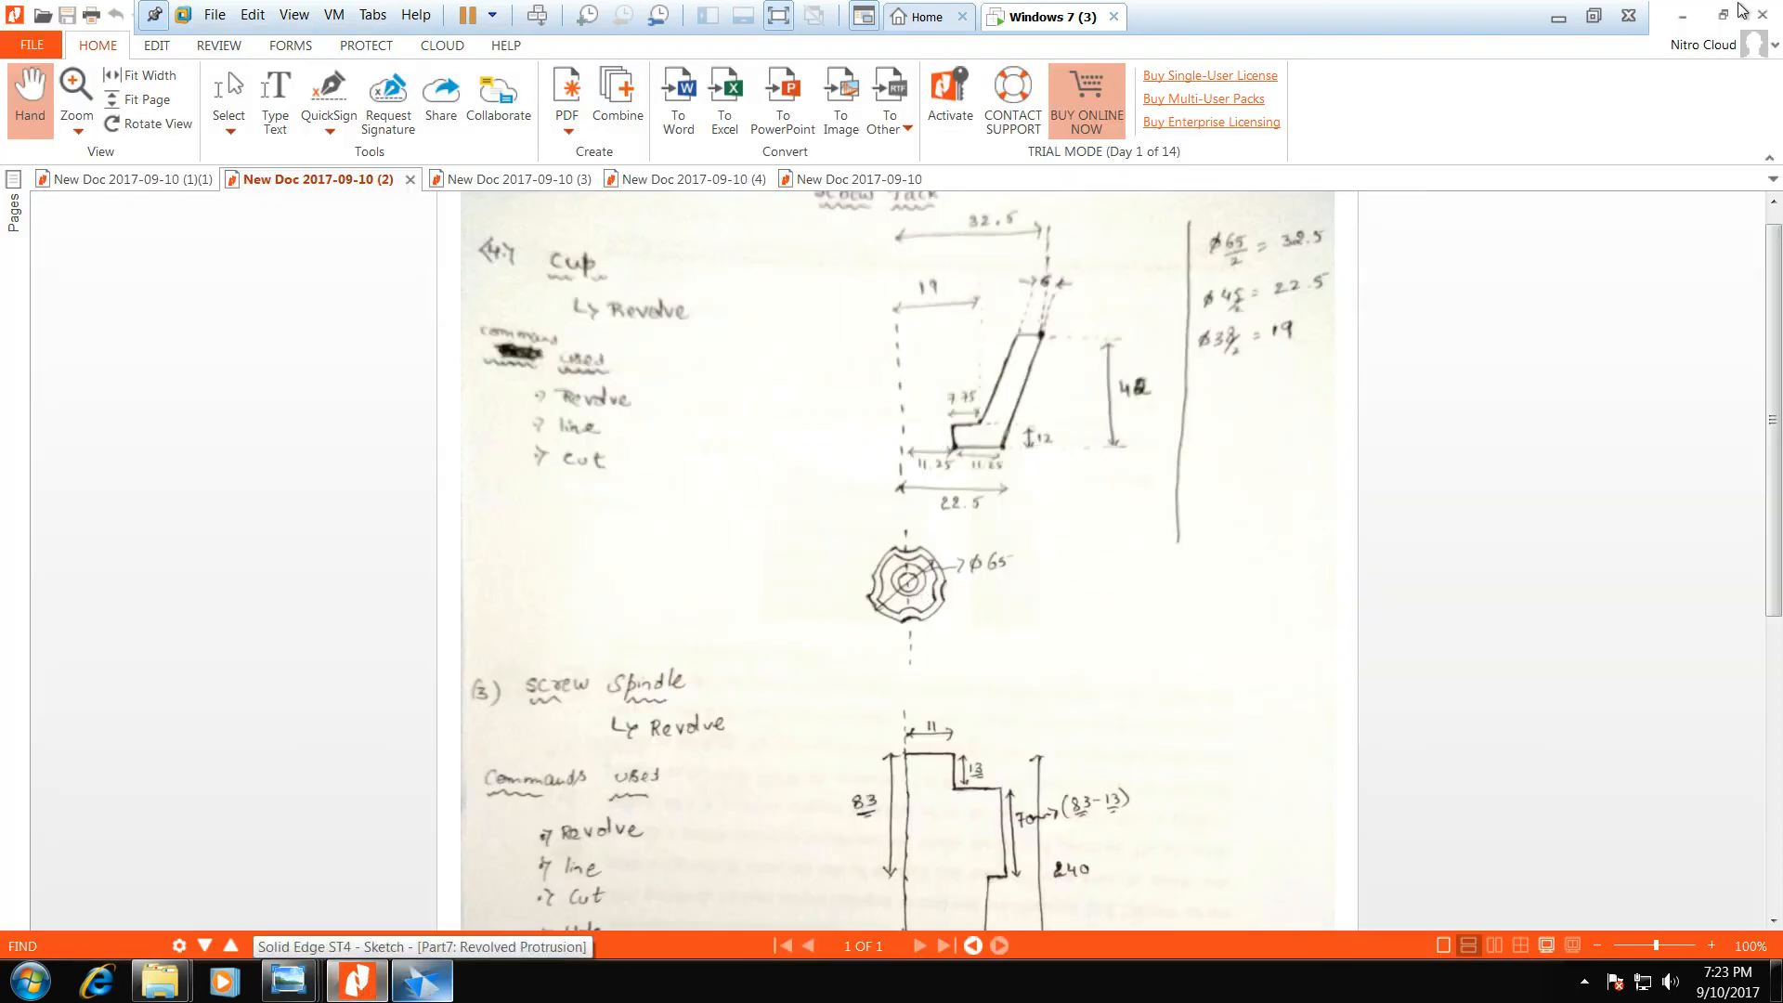
left_click(1681, 16)
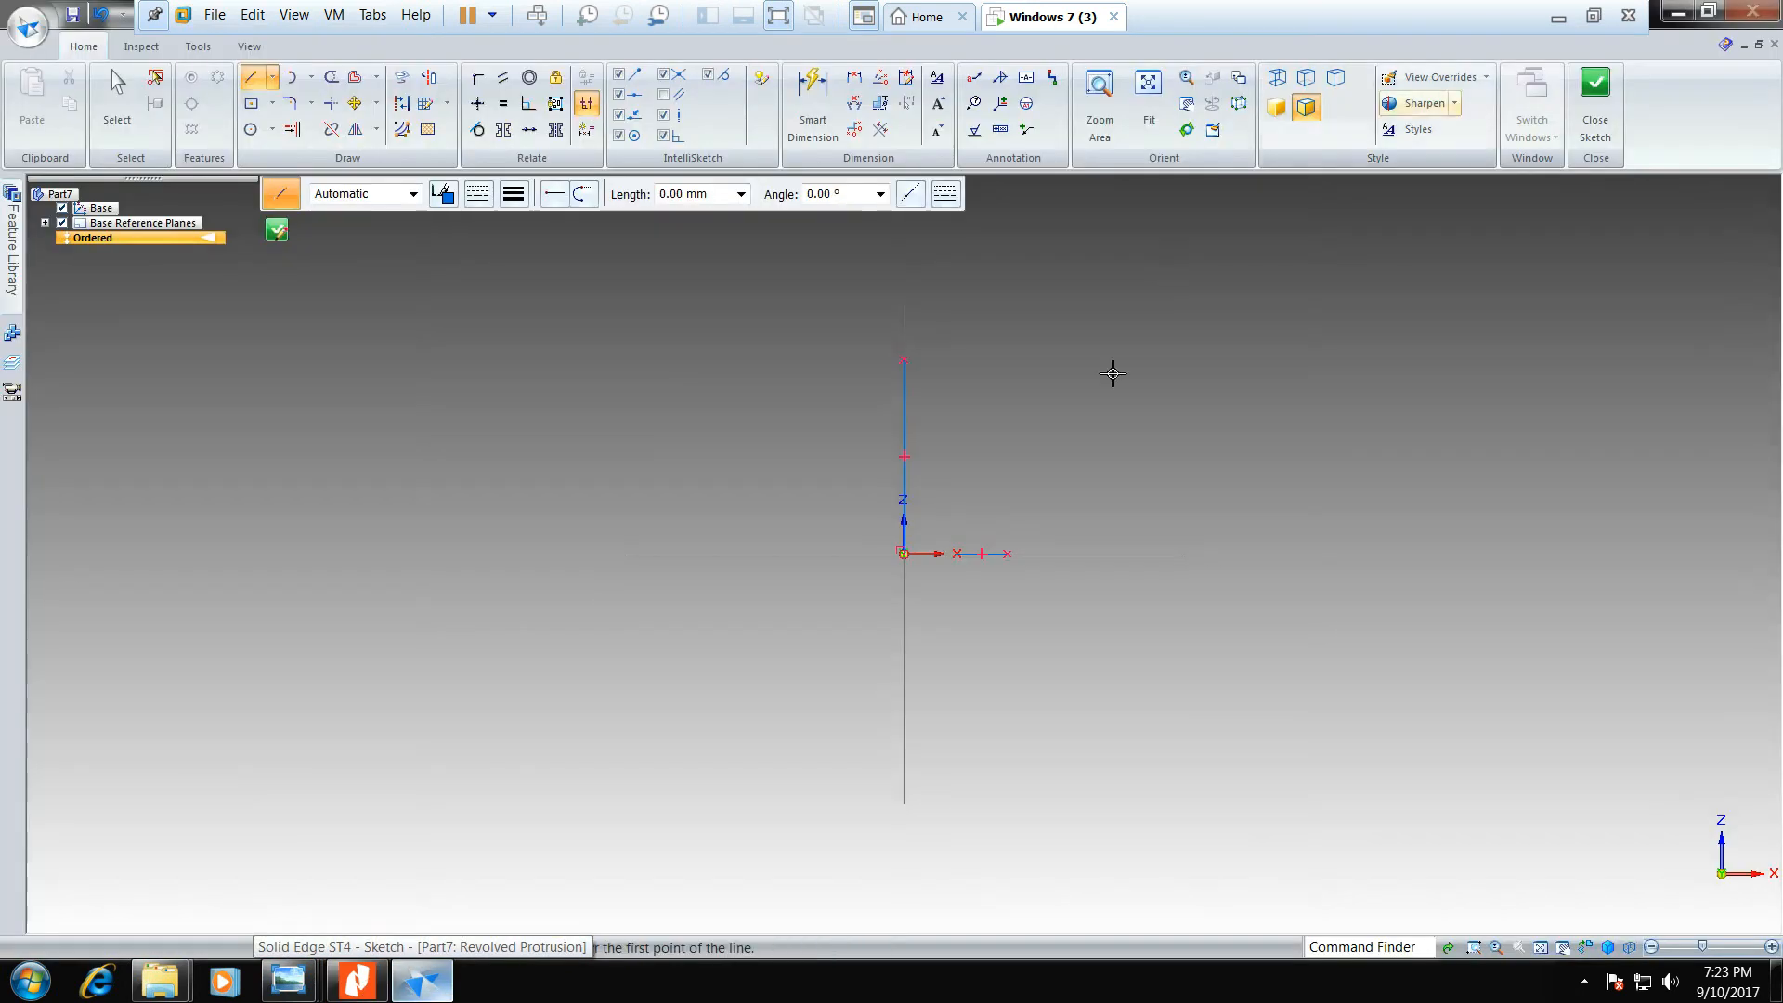
left_click(956, 531)
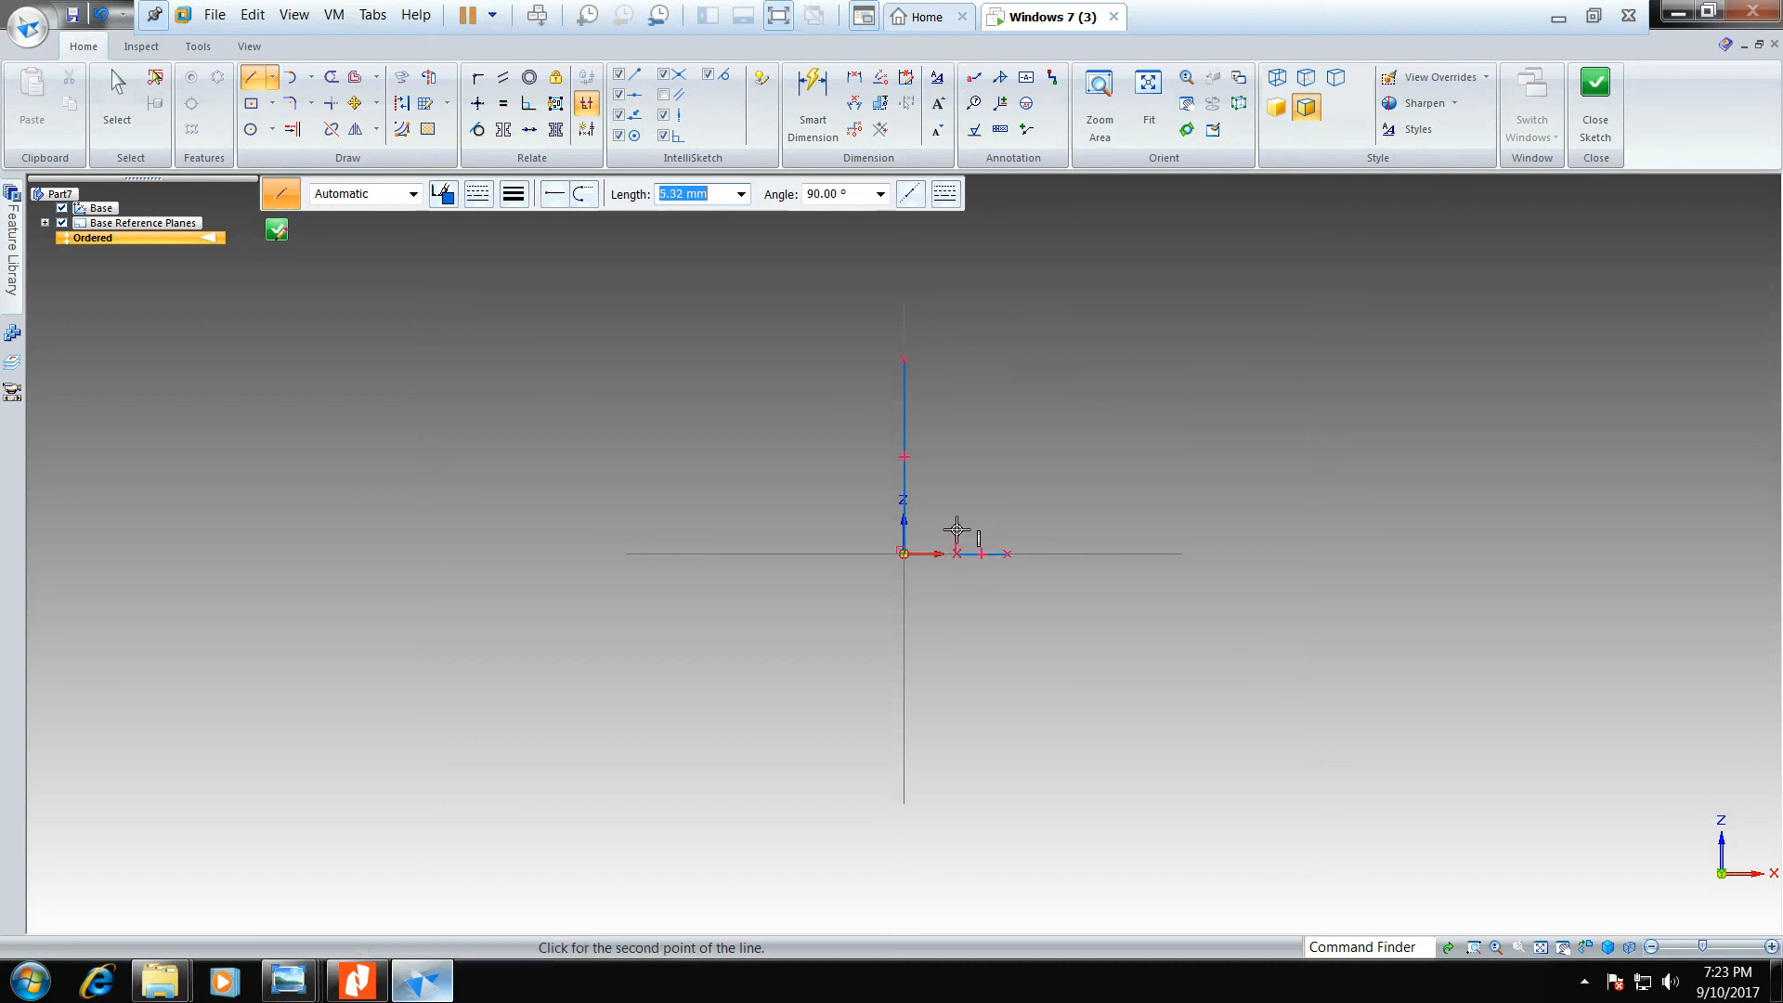
type("12")
key("Tab")
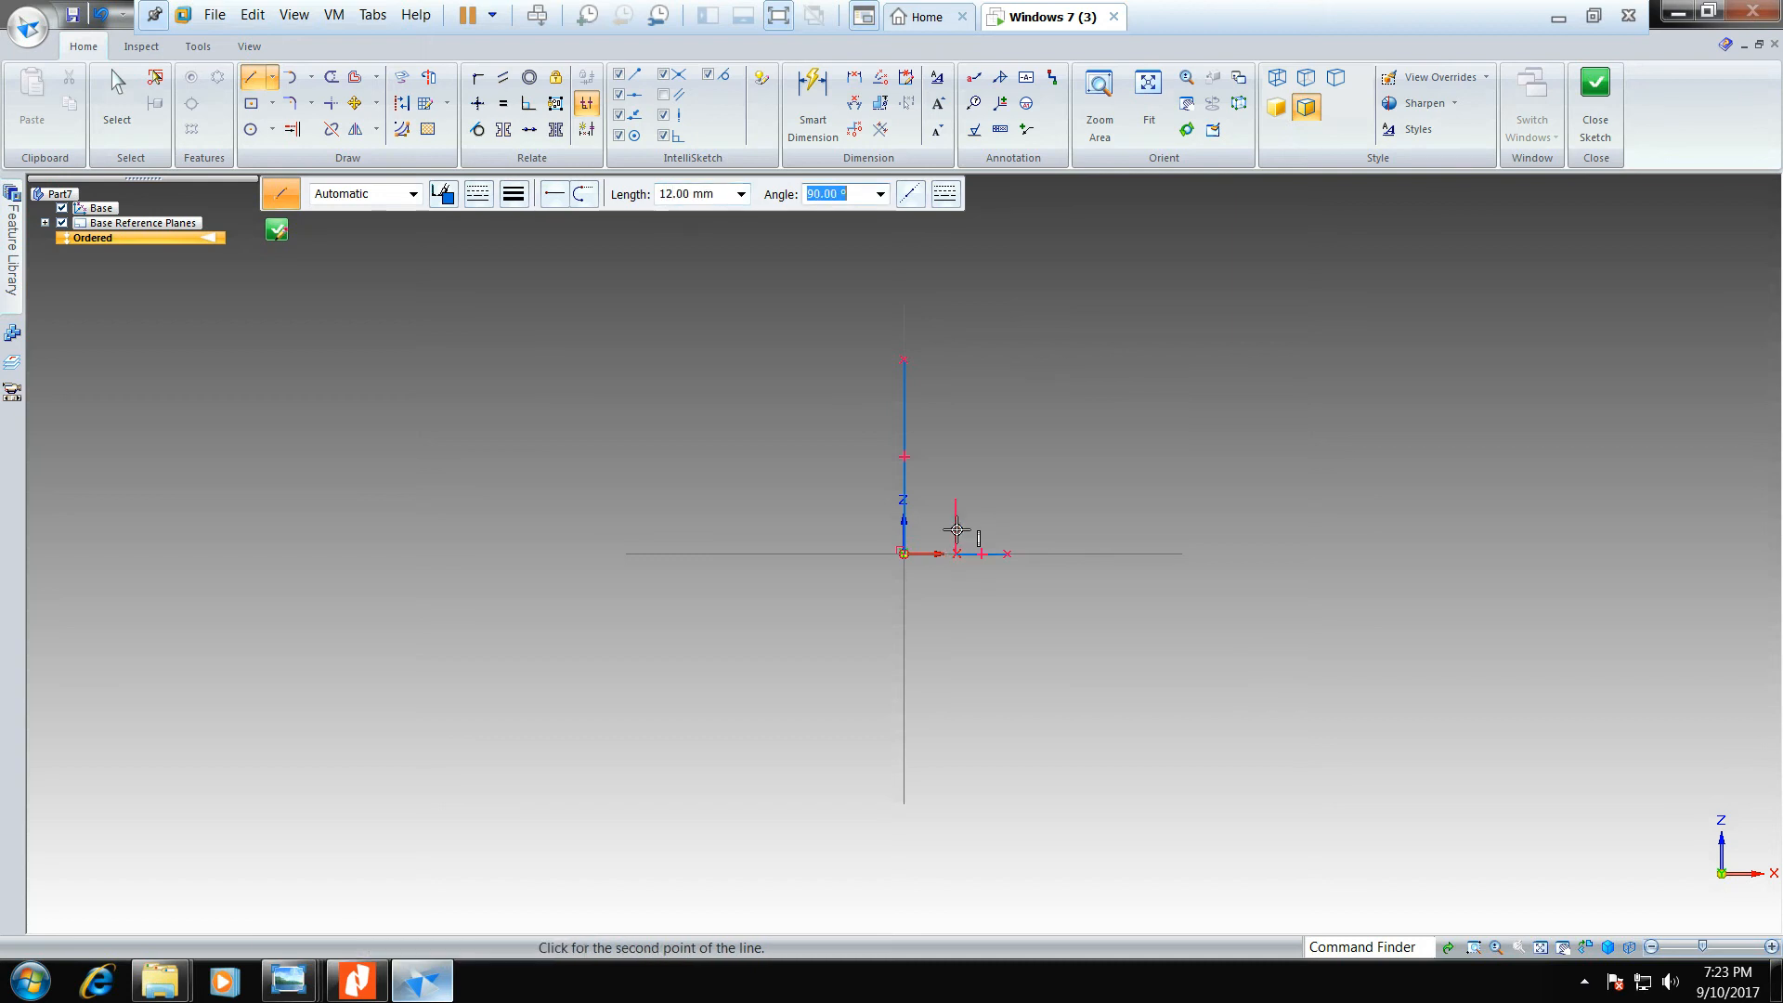
key("Return")
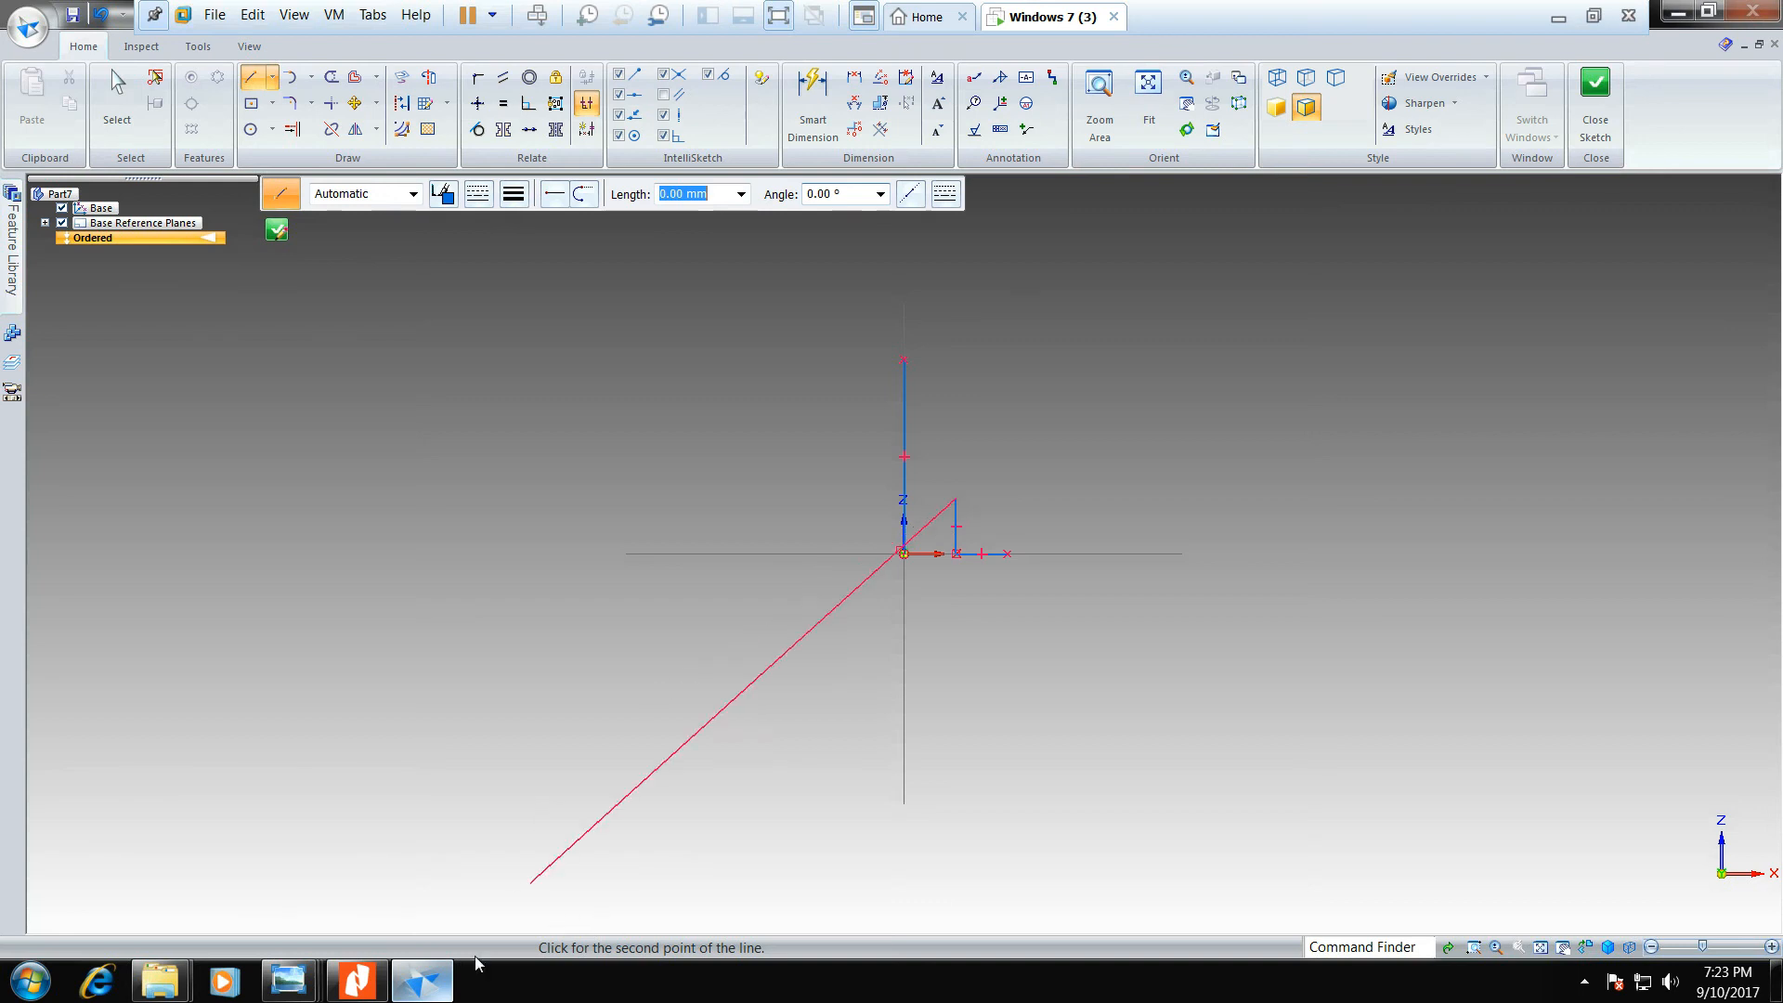
- Examine the cup's section drawing and hand sketch in Nitro for the ledge and wall dimensions, and return to the Solid Edge sketch
left_click(358, 984)
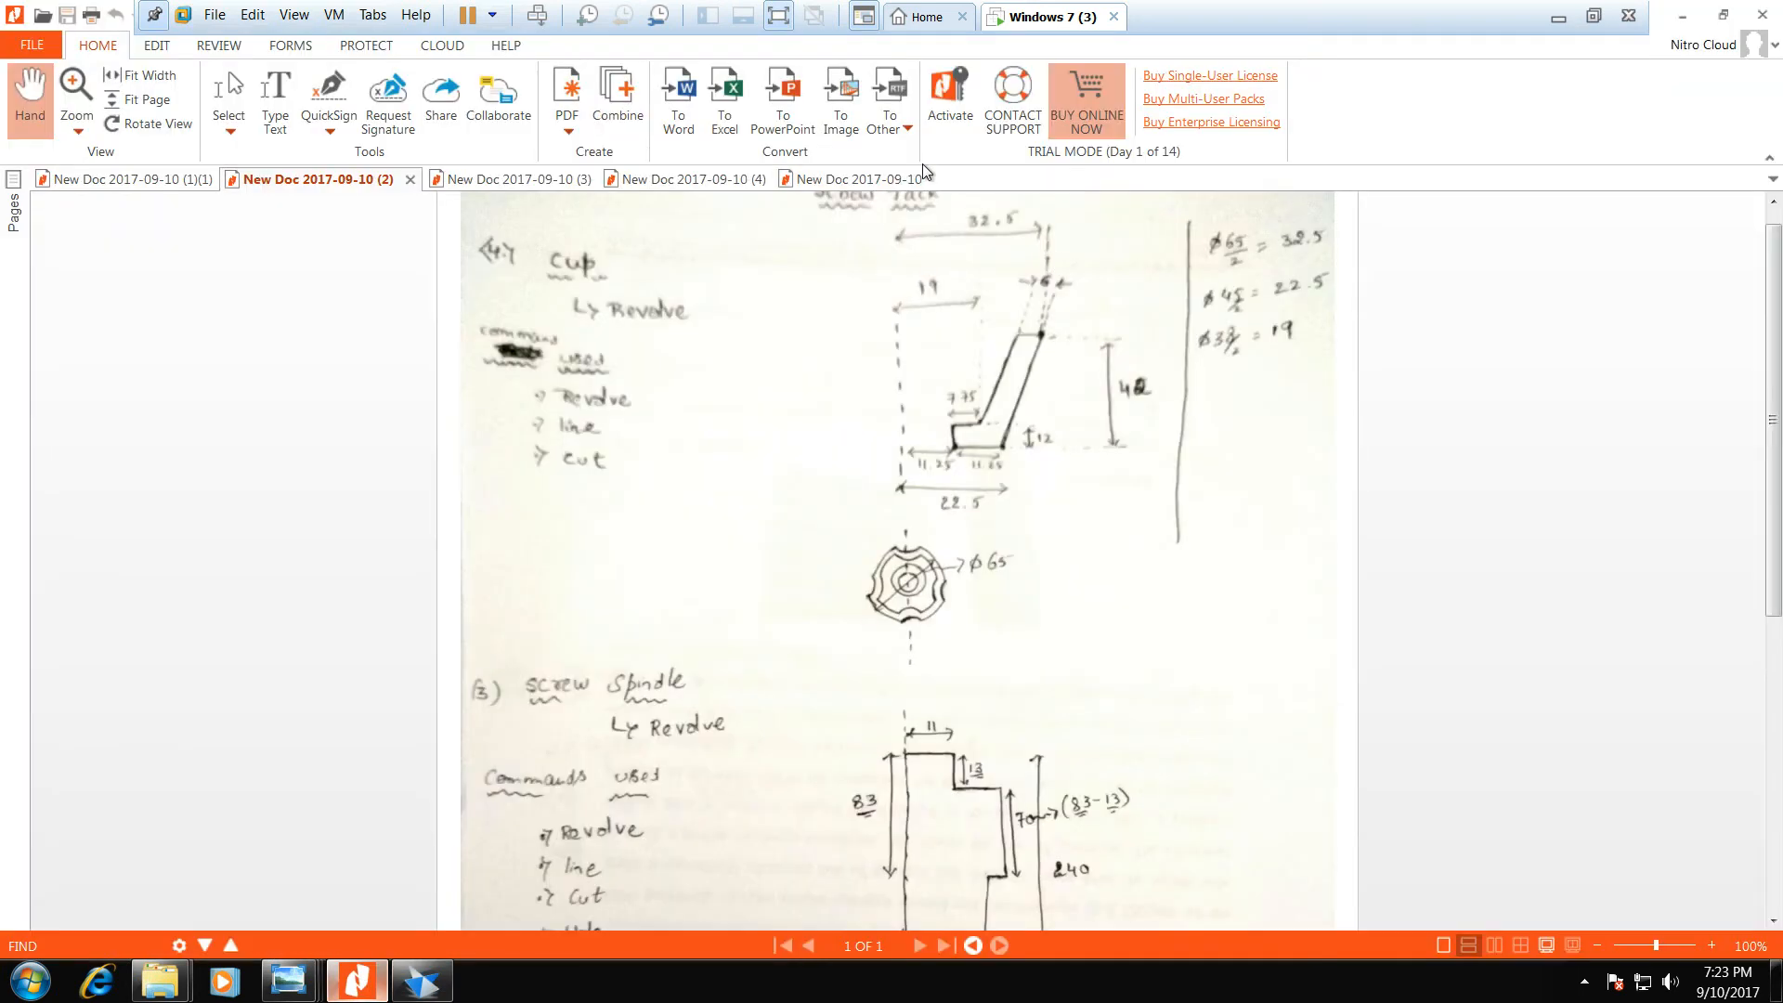
left_click(832, 179)
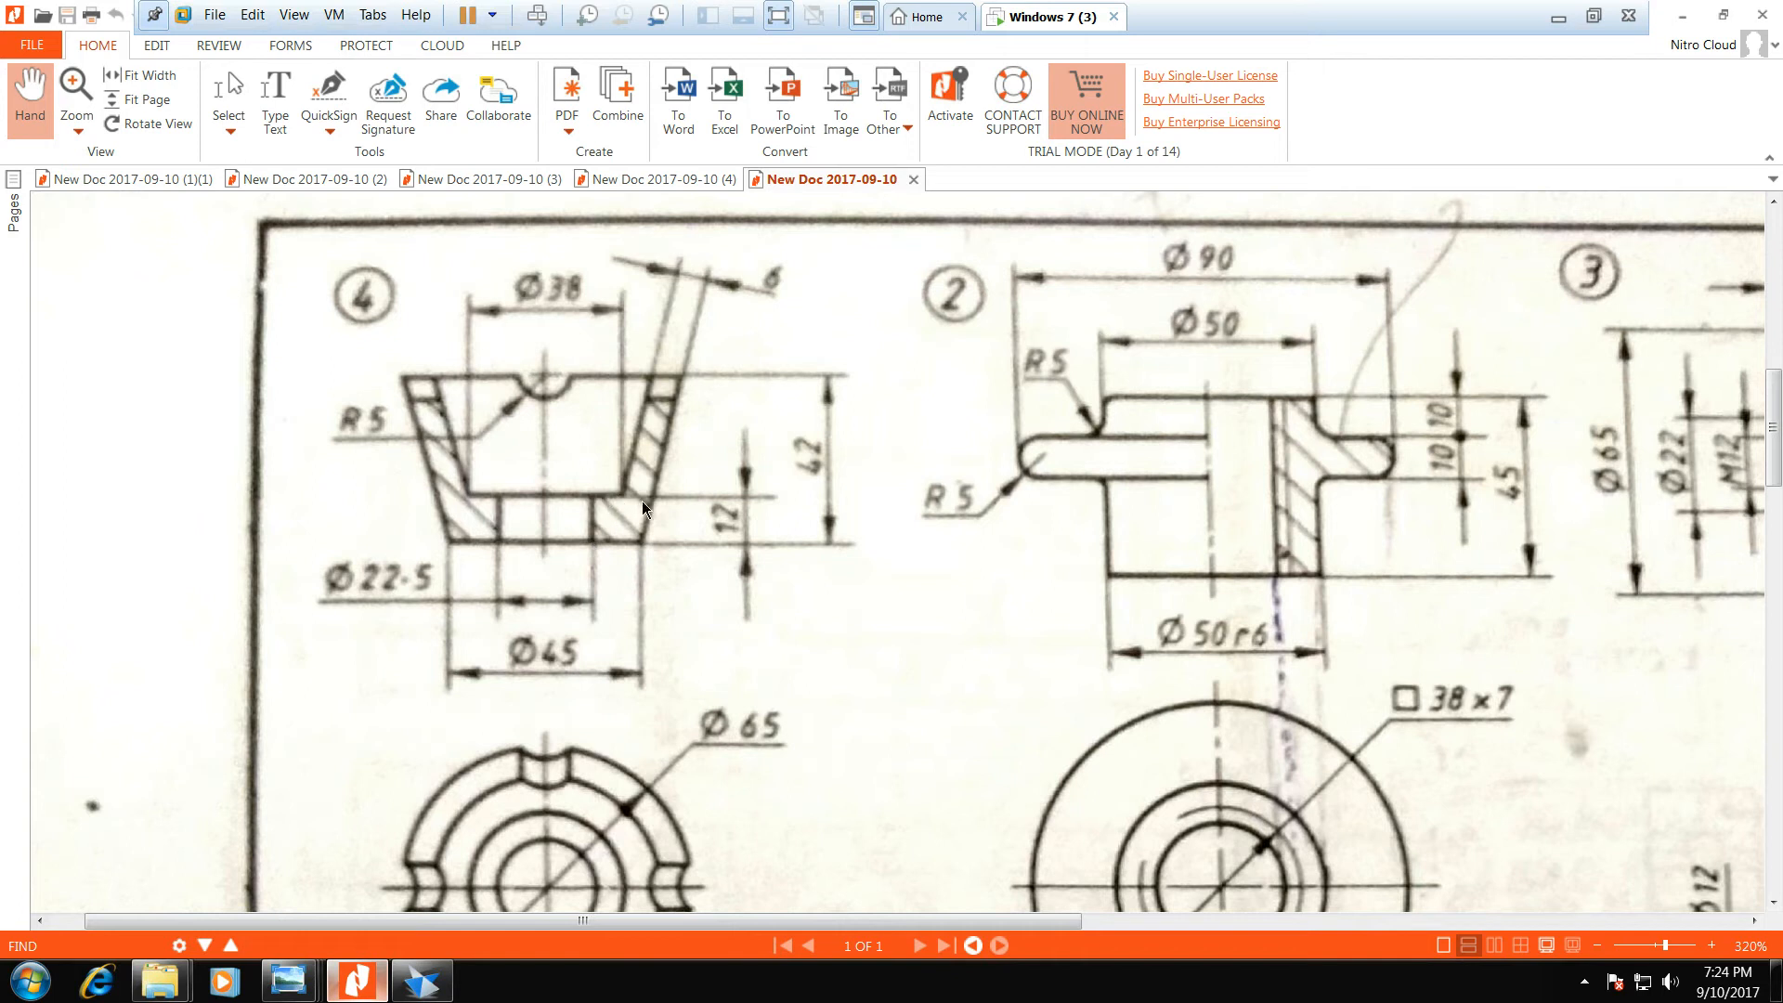
left_click(321, 182)
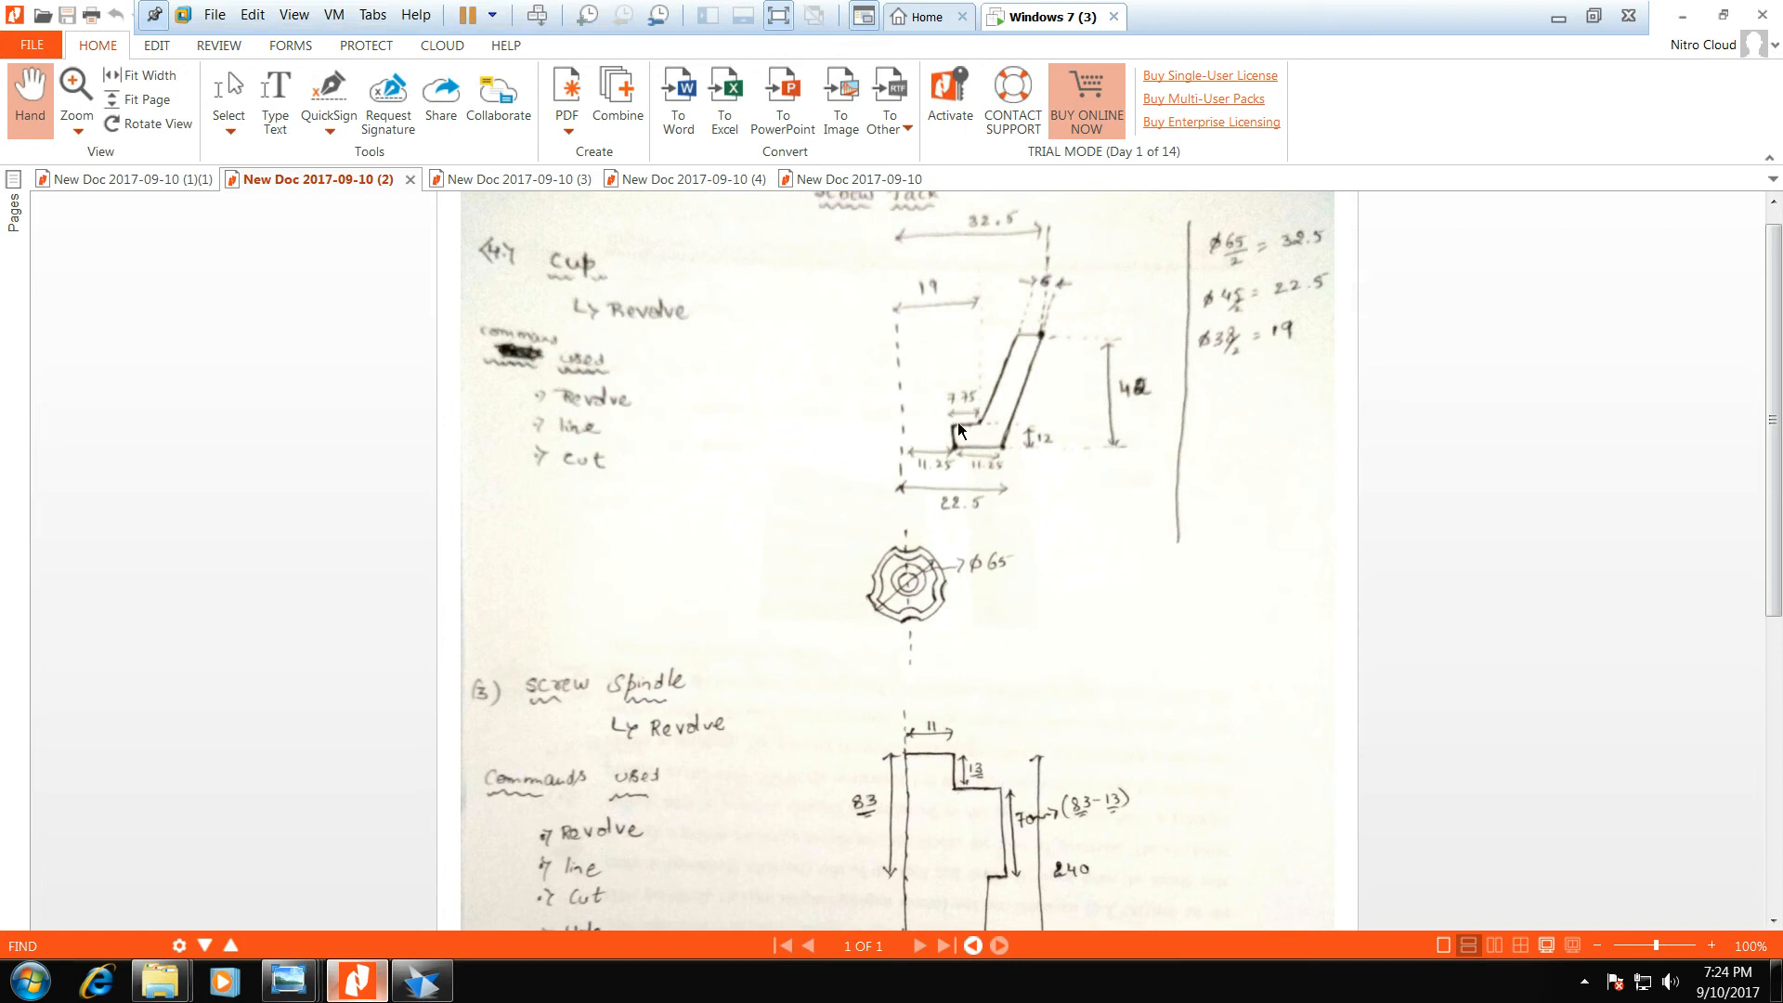
left_click(1682, 17)
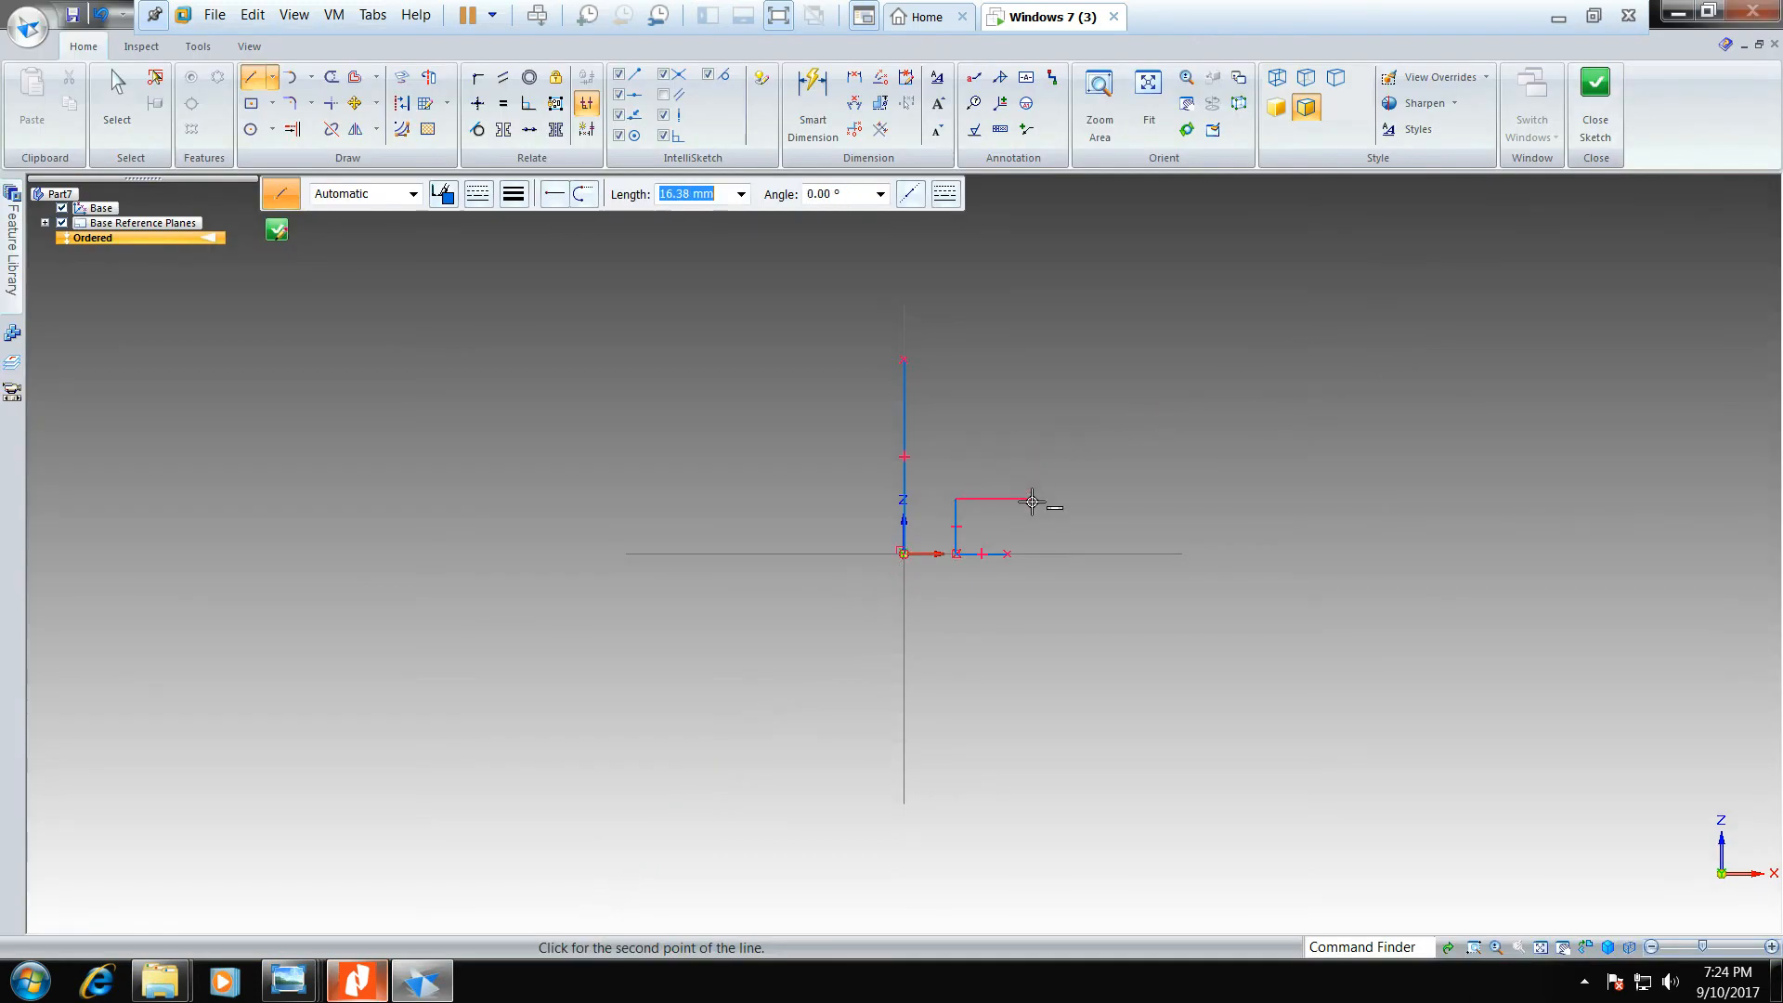
- Draw a 7.75 mm horizontal ledge line outward from the upper end of the 12 mm vertical line
type("7.75")
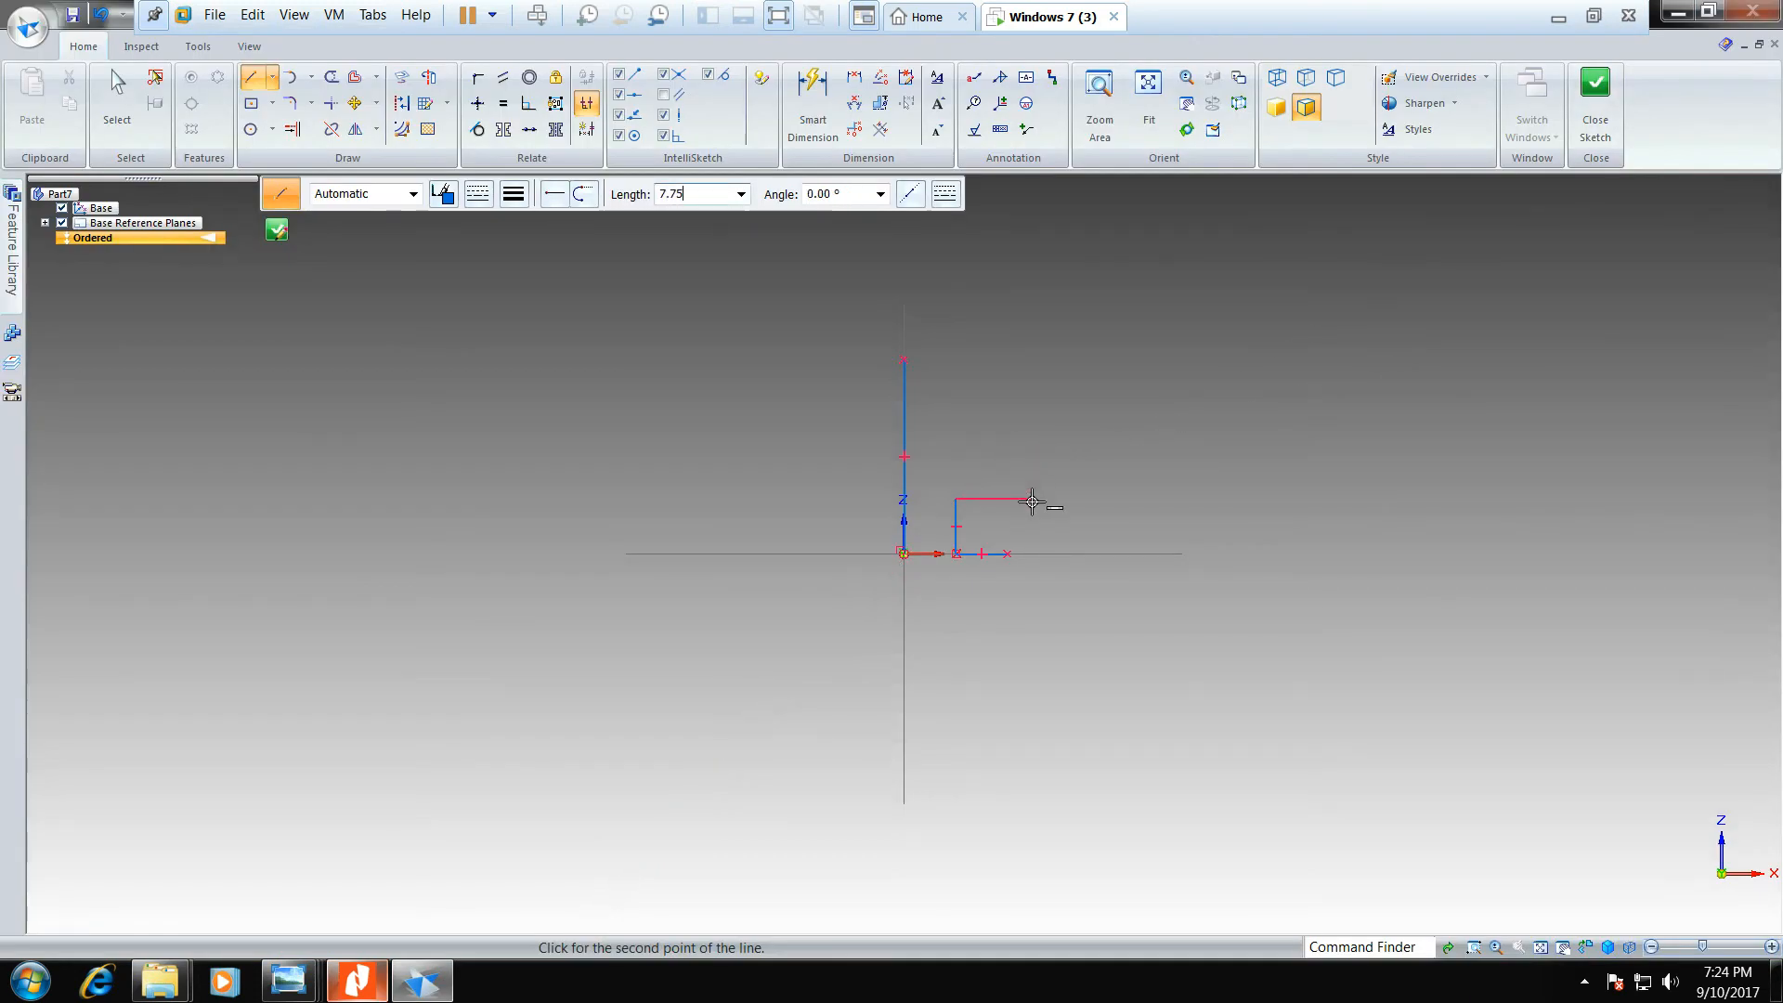
key("Tab")
key("Return")
- Examine the cup's hand sketch and section drawing in Nitro for the rim diameter, overall height and wall thickness, and return to the Solid Edge sketch
left_click(357, 982)
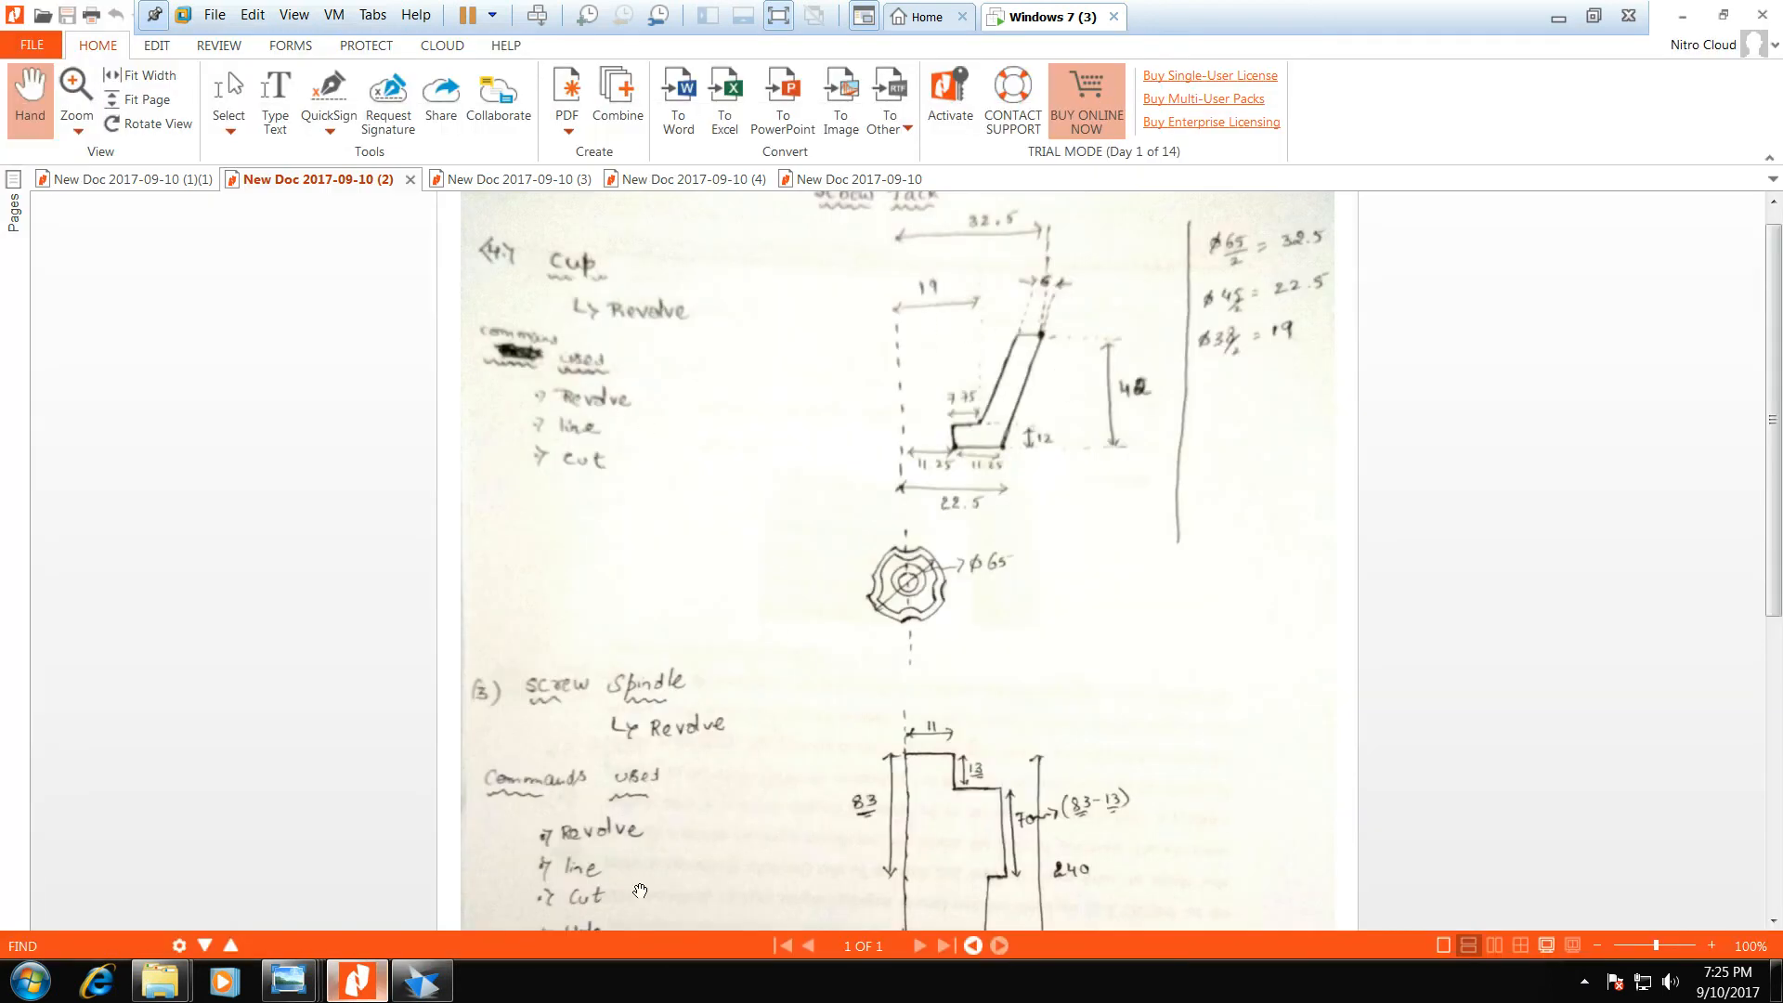
left_click(834, 181)
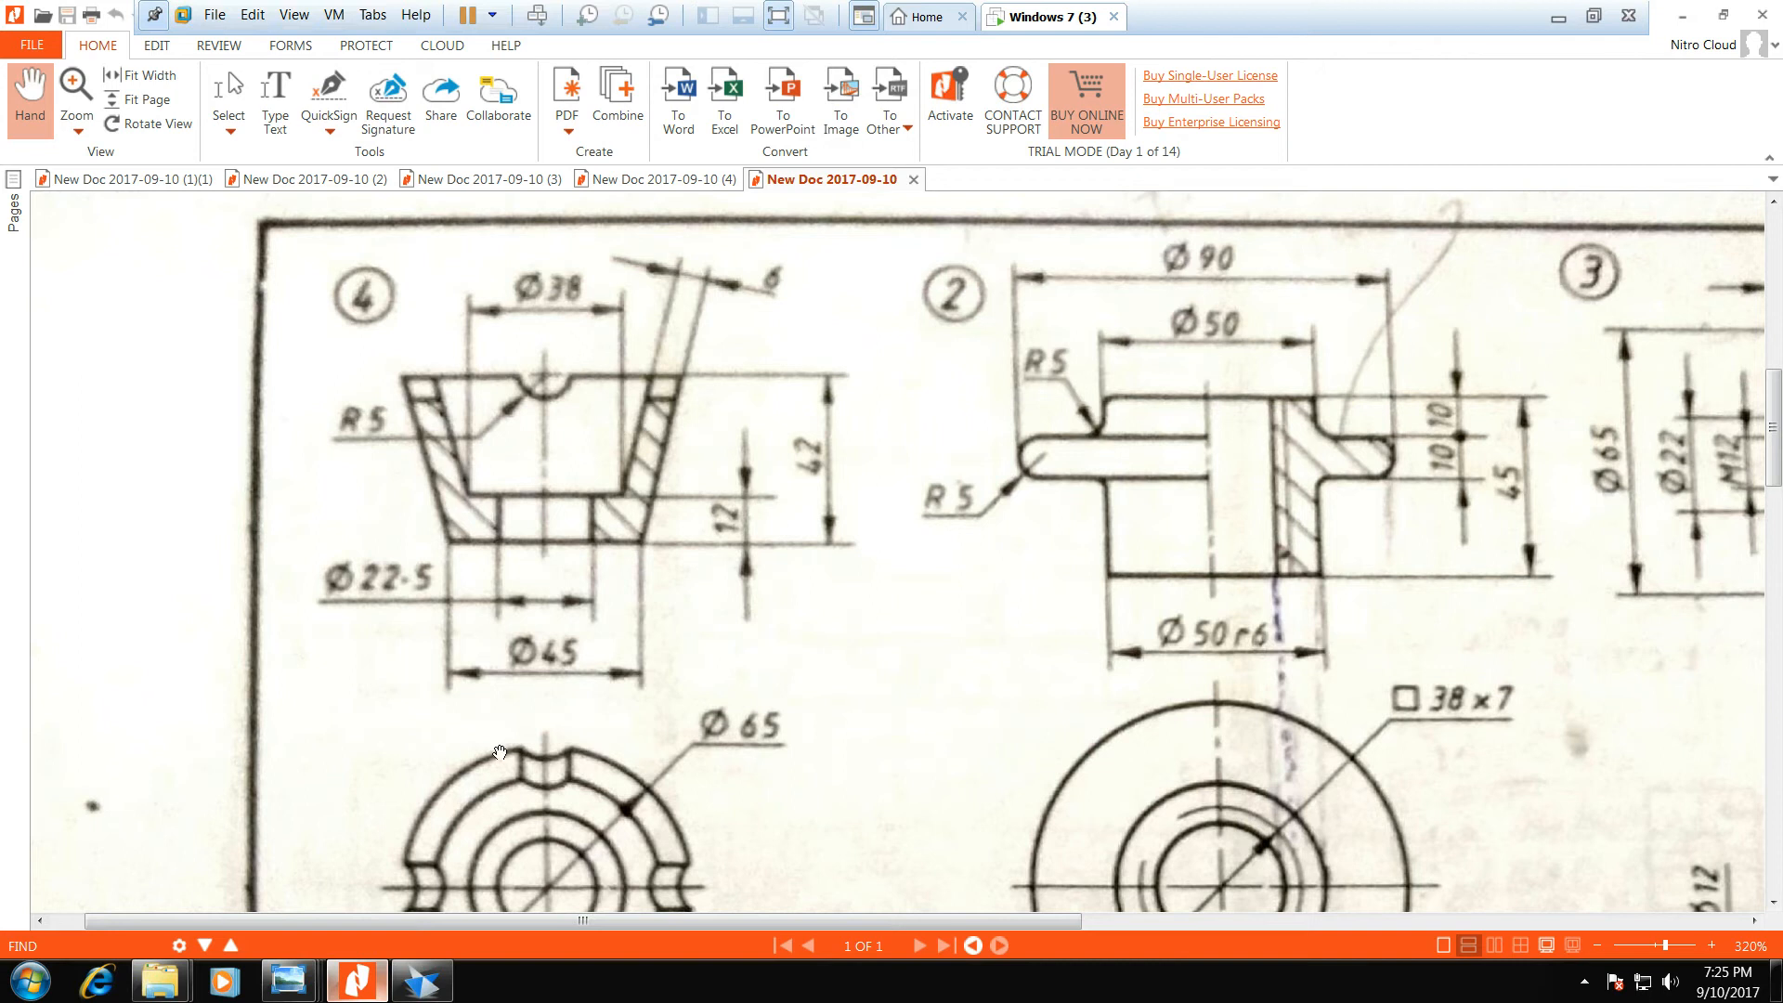
left_click_drag(726, 615, 739, 520)
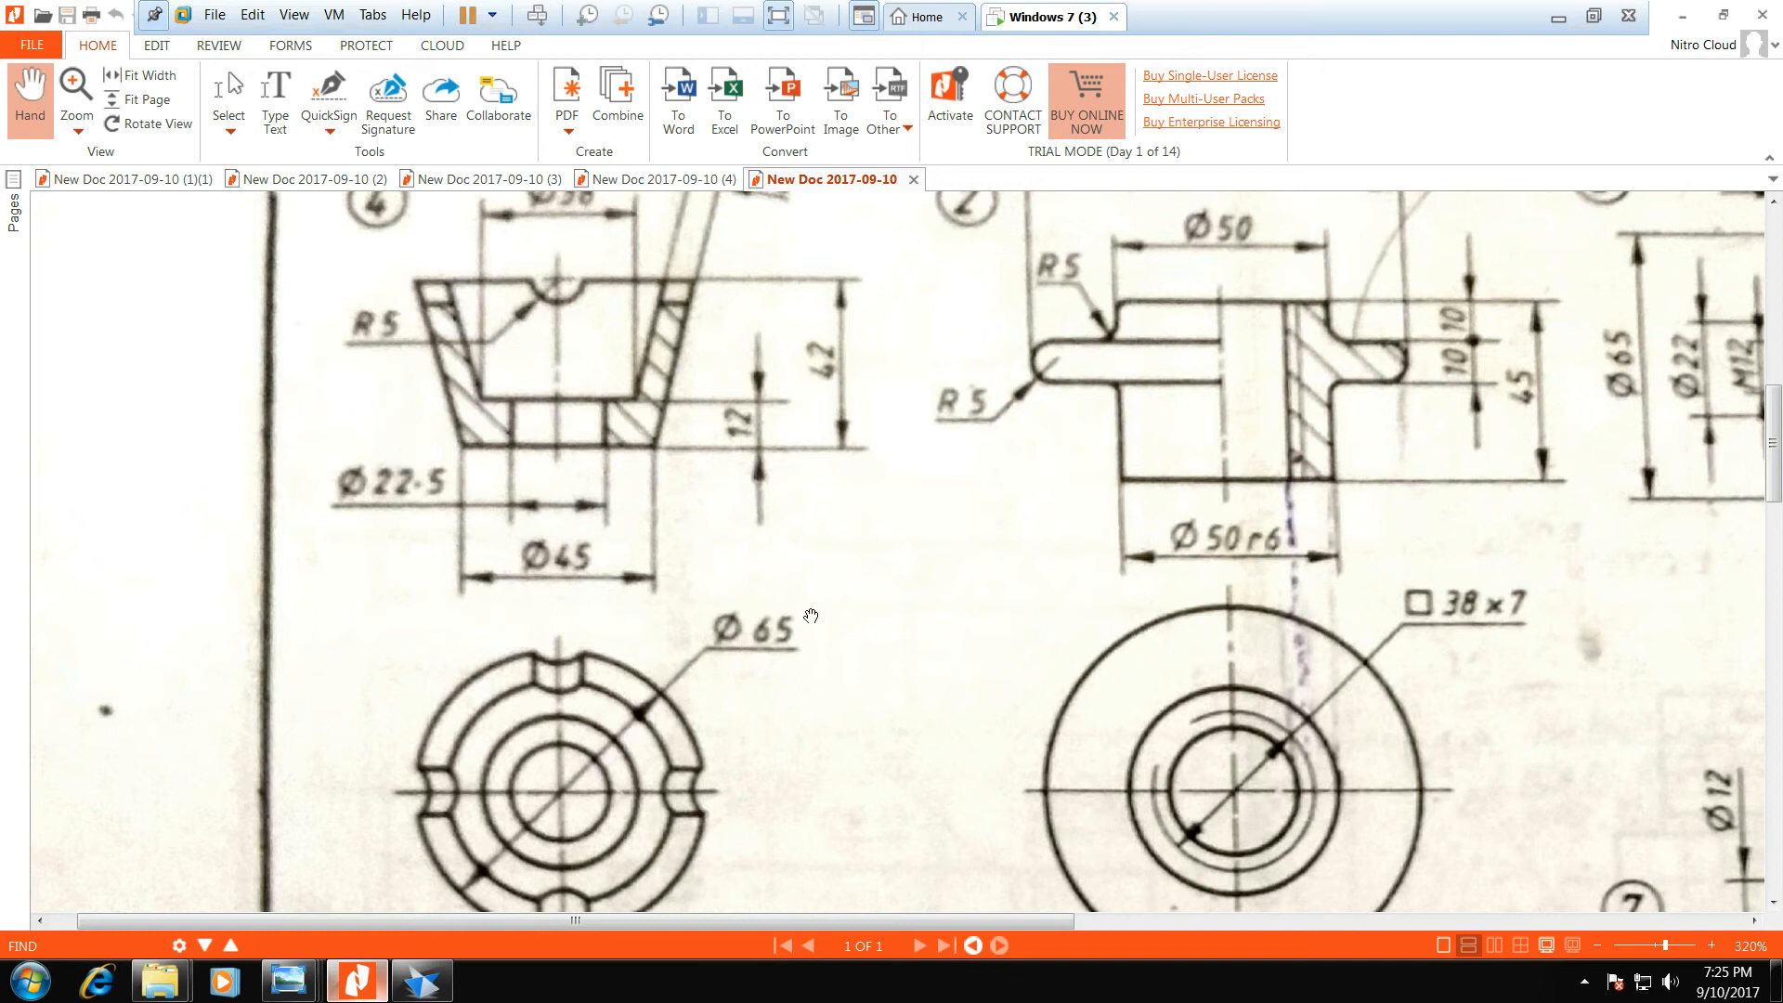
scroll(761, 534, "up", 1)
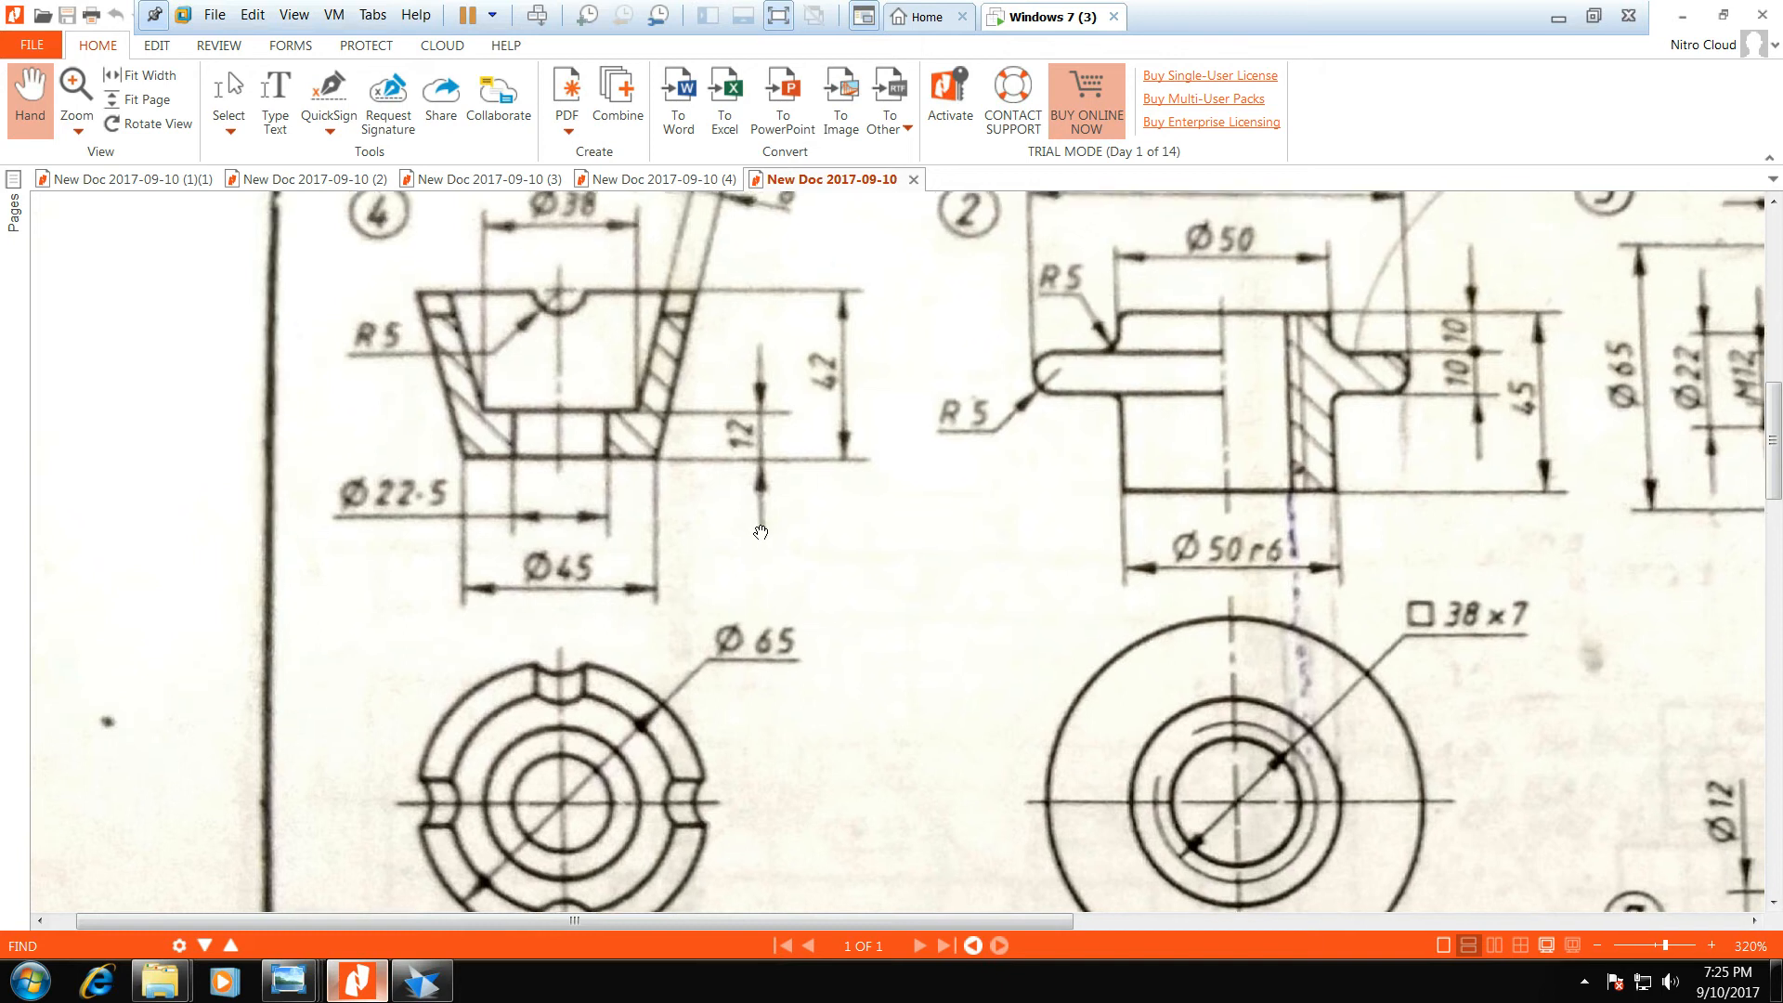
left_click(790, 579)
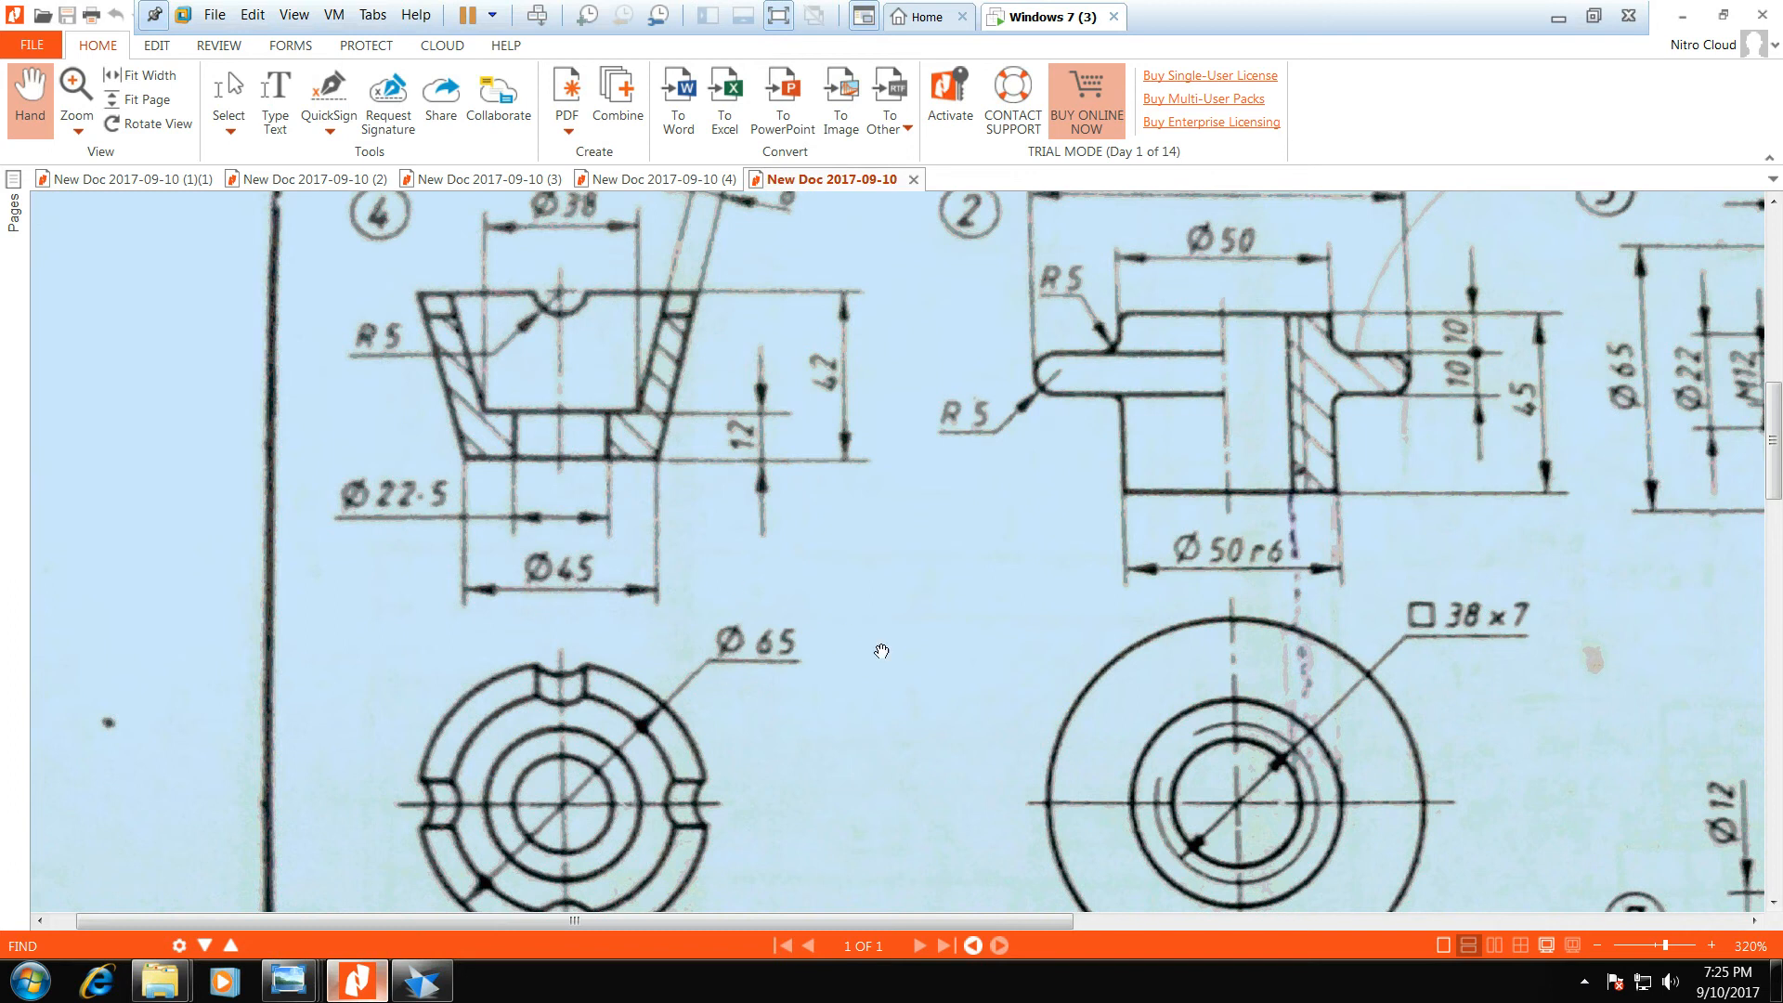
left_click(536, 575)
scroll(535, 575, "up", 3)
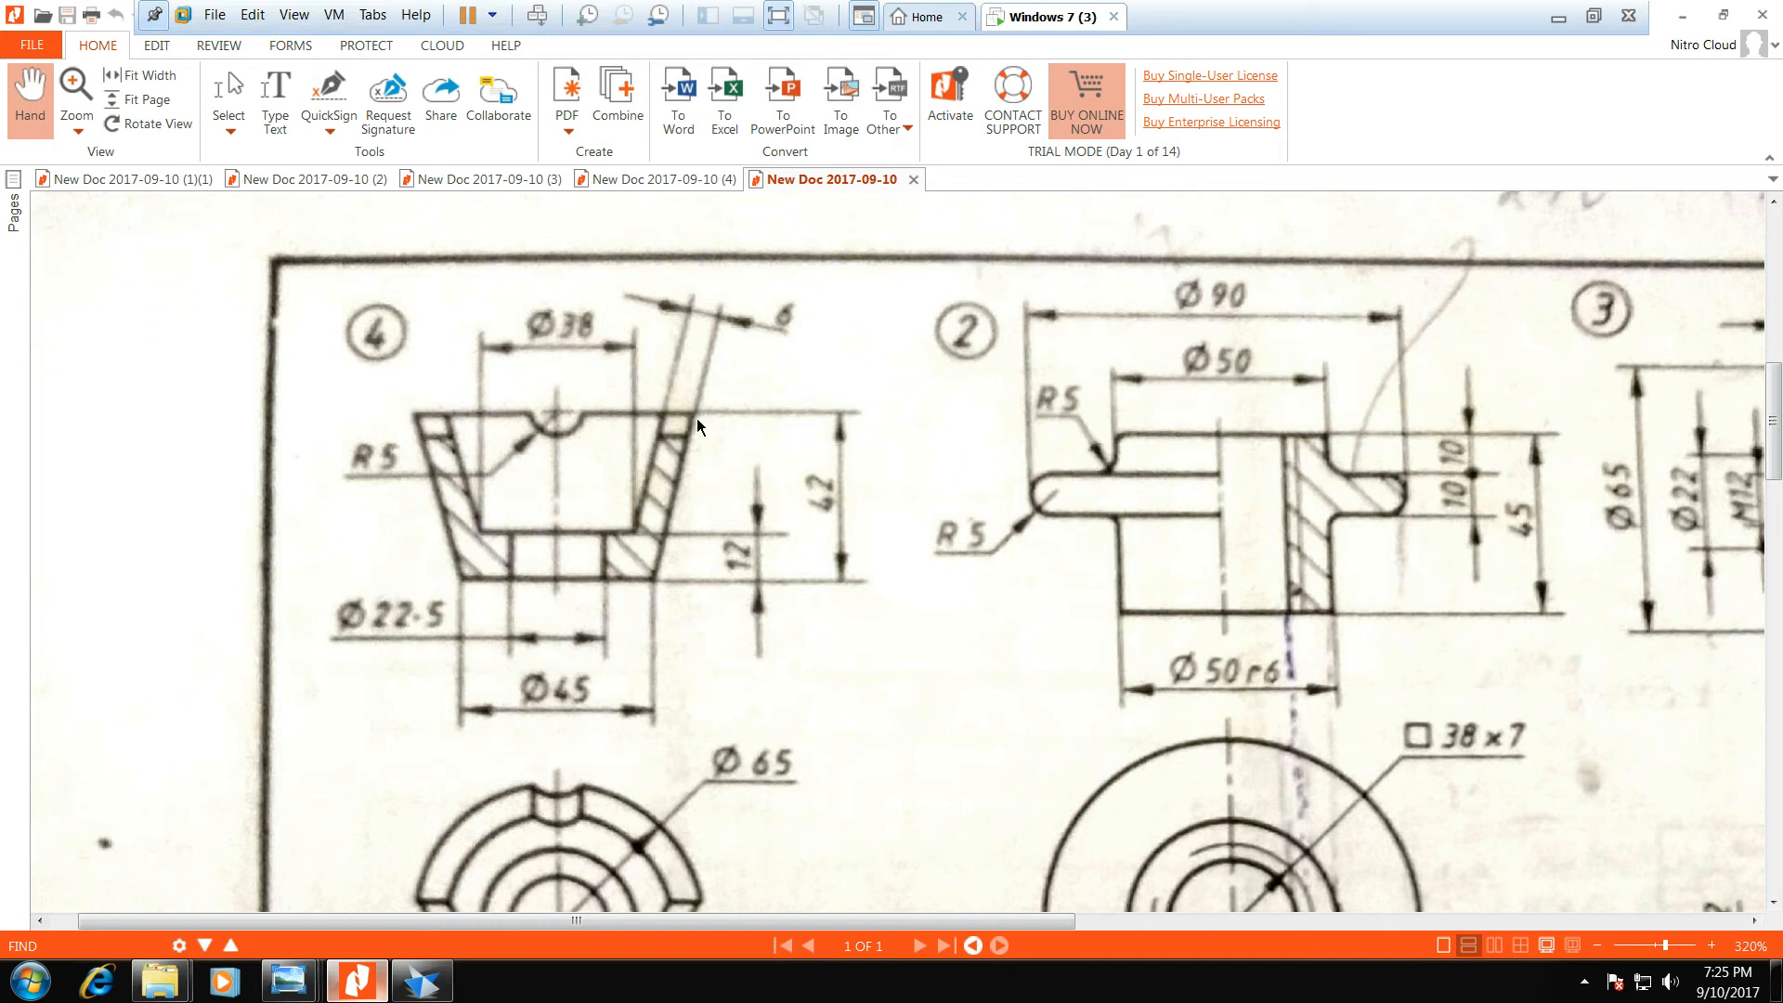
left_click(1681, 16)
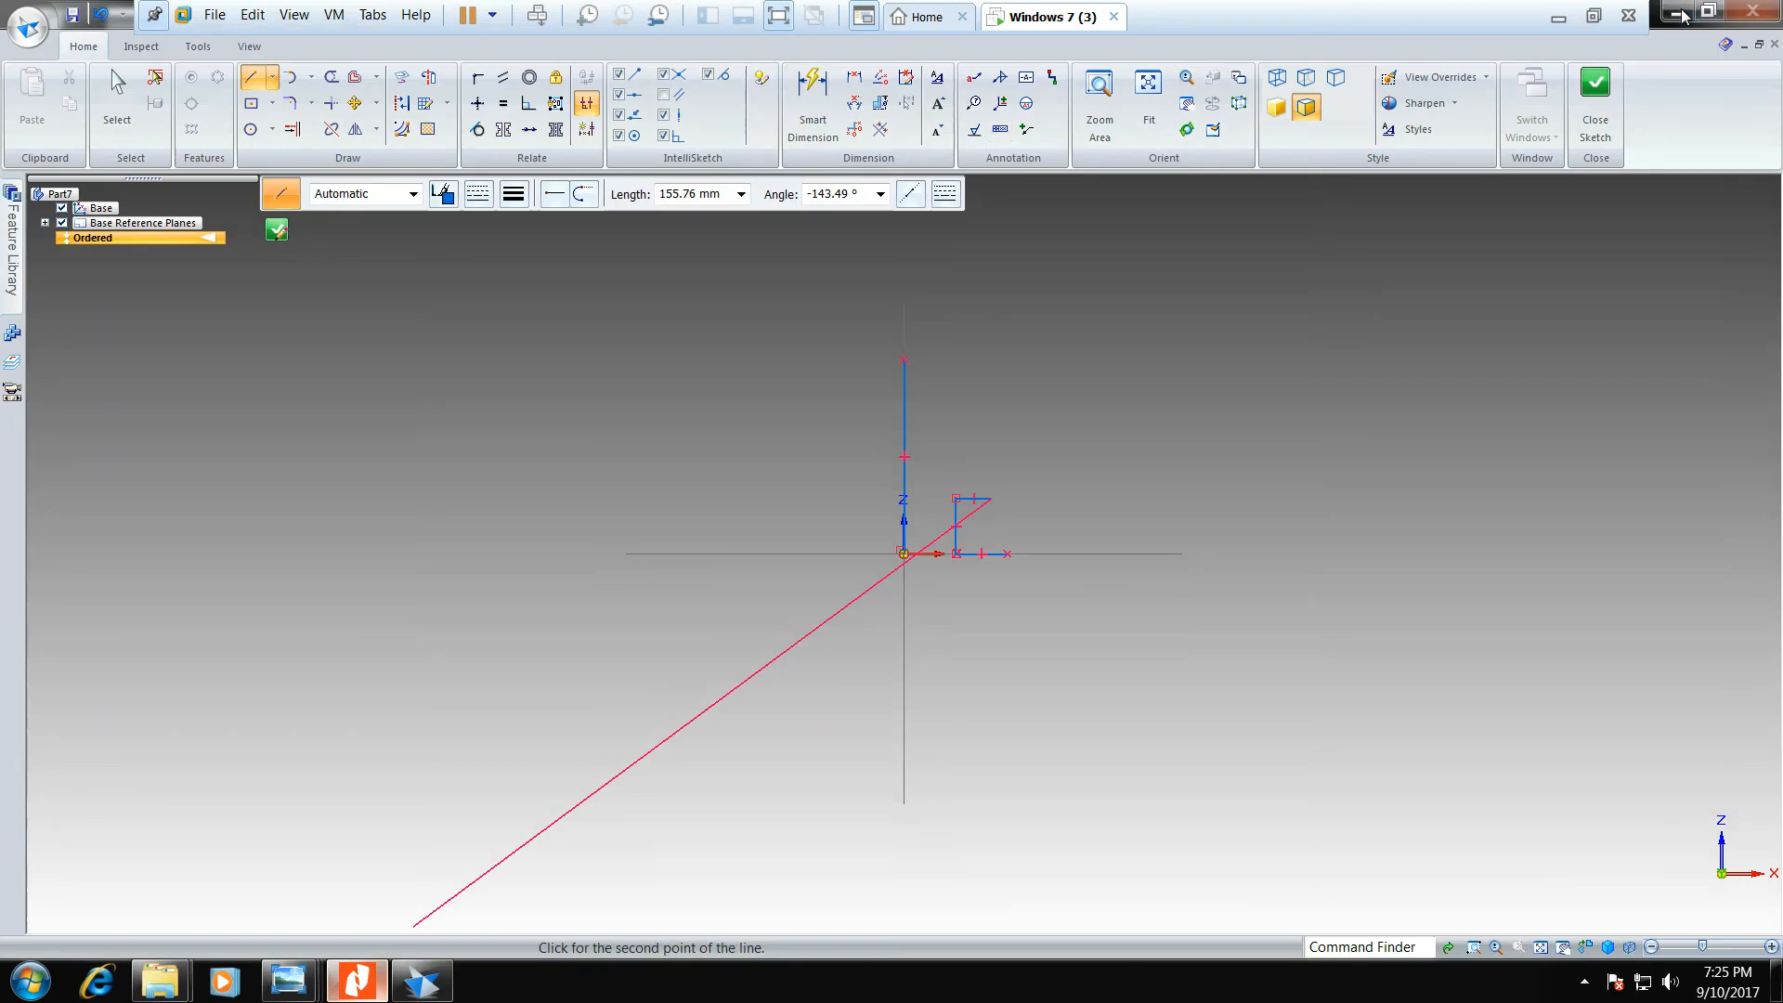
- Draw a 32.5 mm horizontal line from the upper end of the axis line and a sloped line down to the base line's outer end
right_click(901, 337)
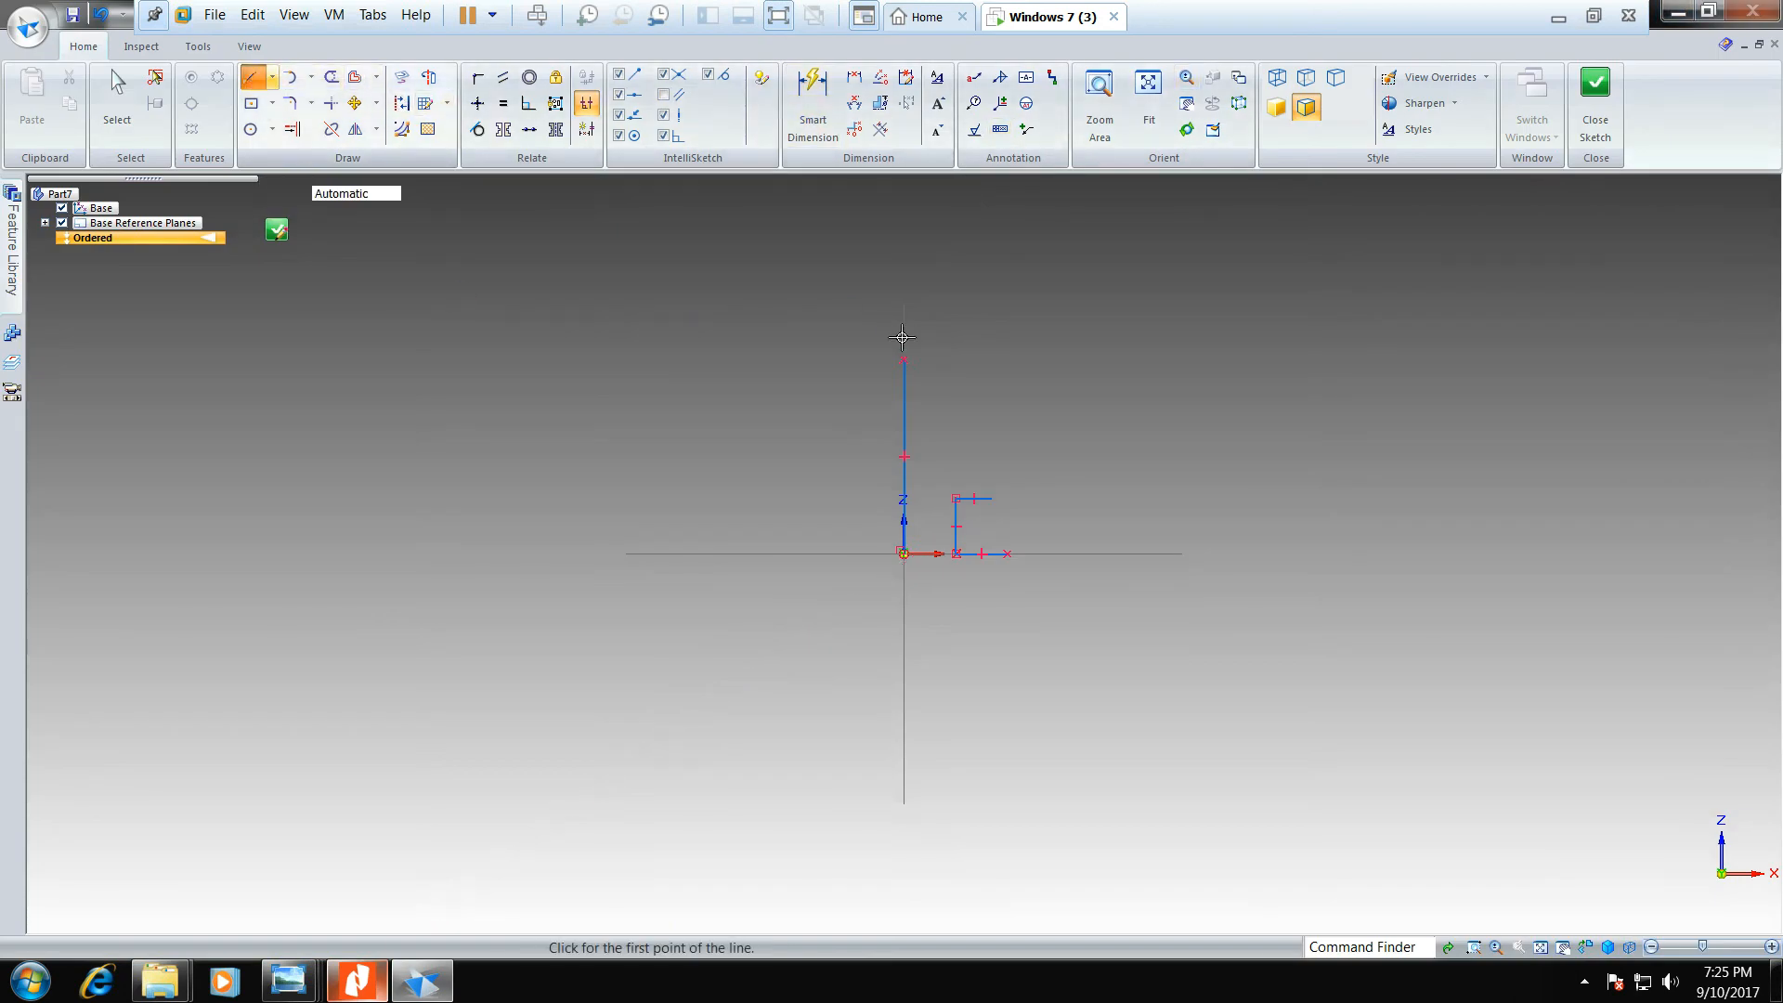
left_click(903, 360)
type("32.5")
key("Tab")
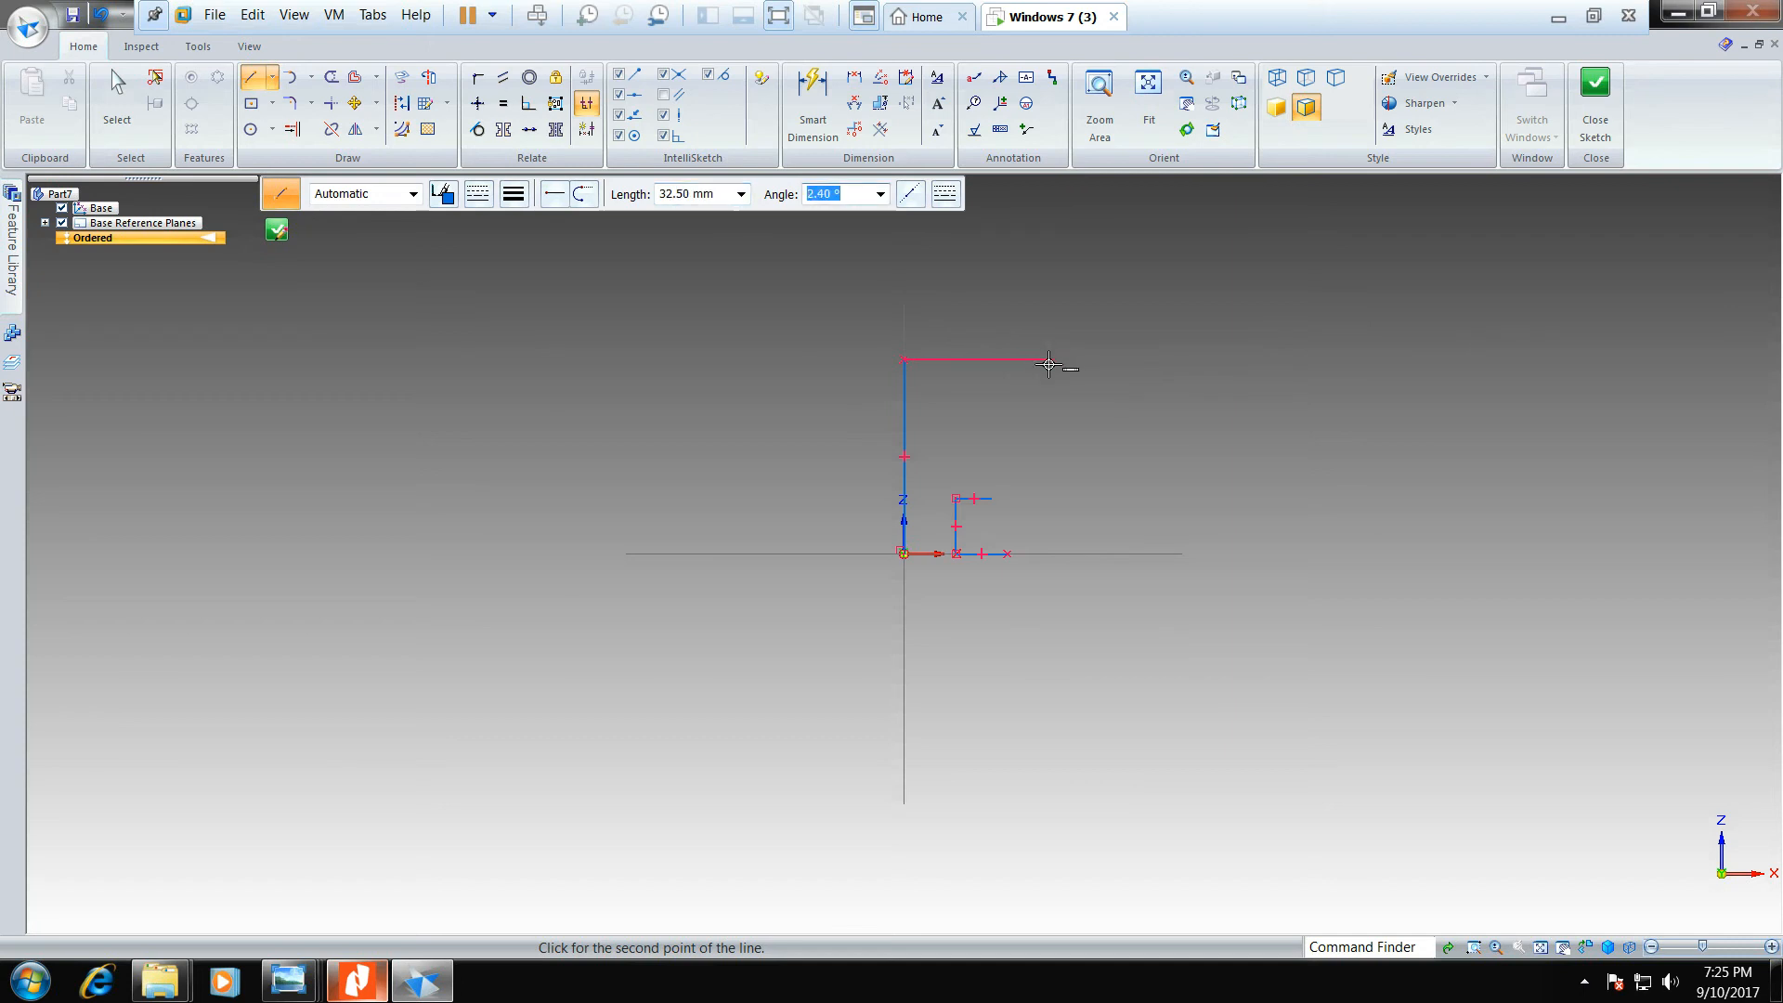
left_click(1051, 360)
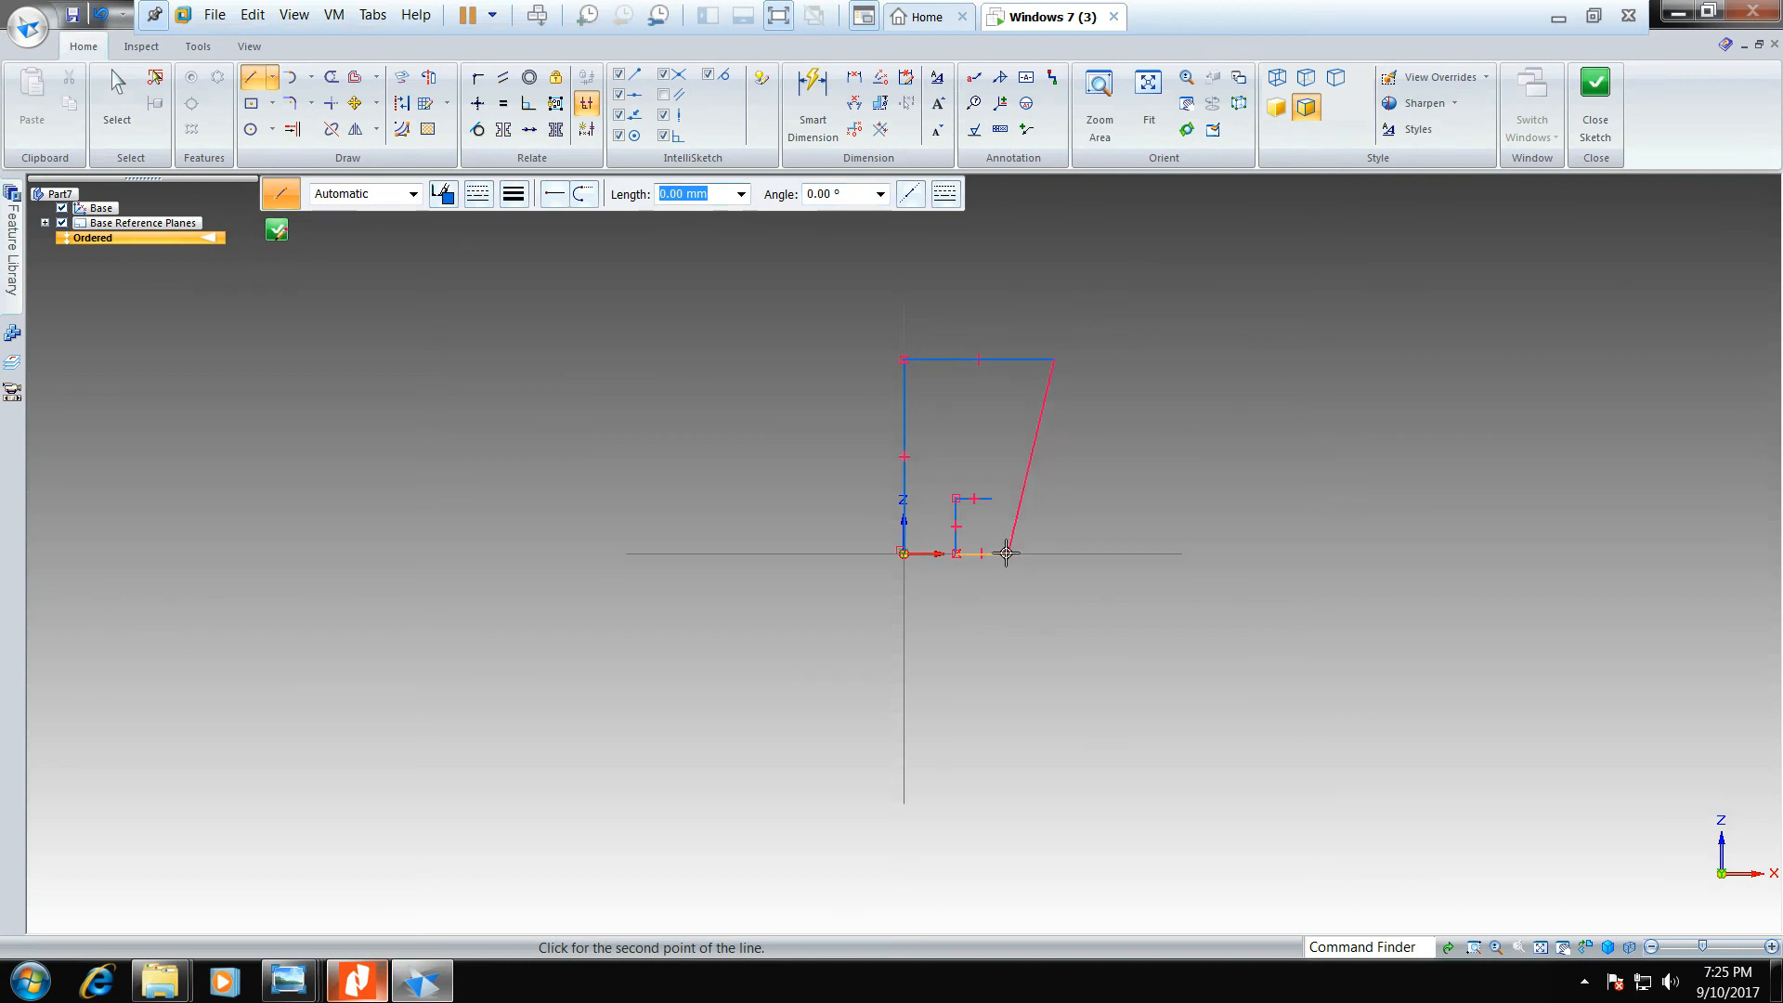
left_click(1007, 554)
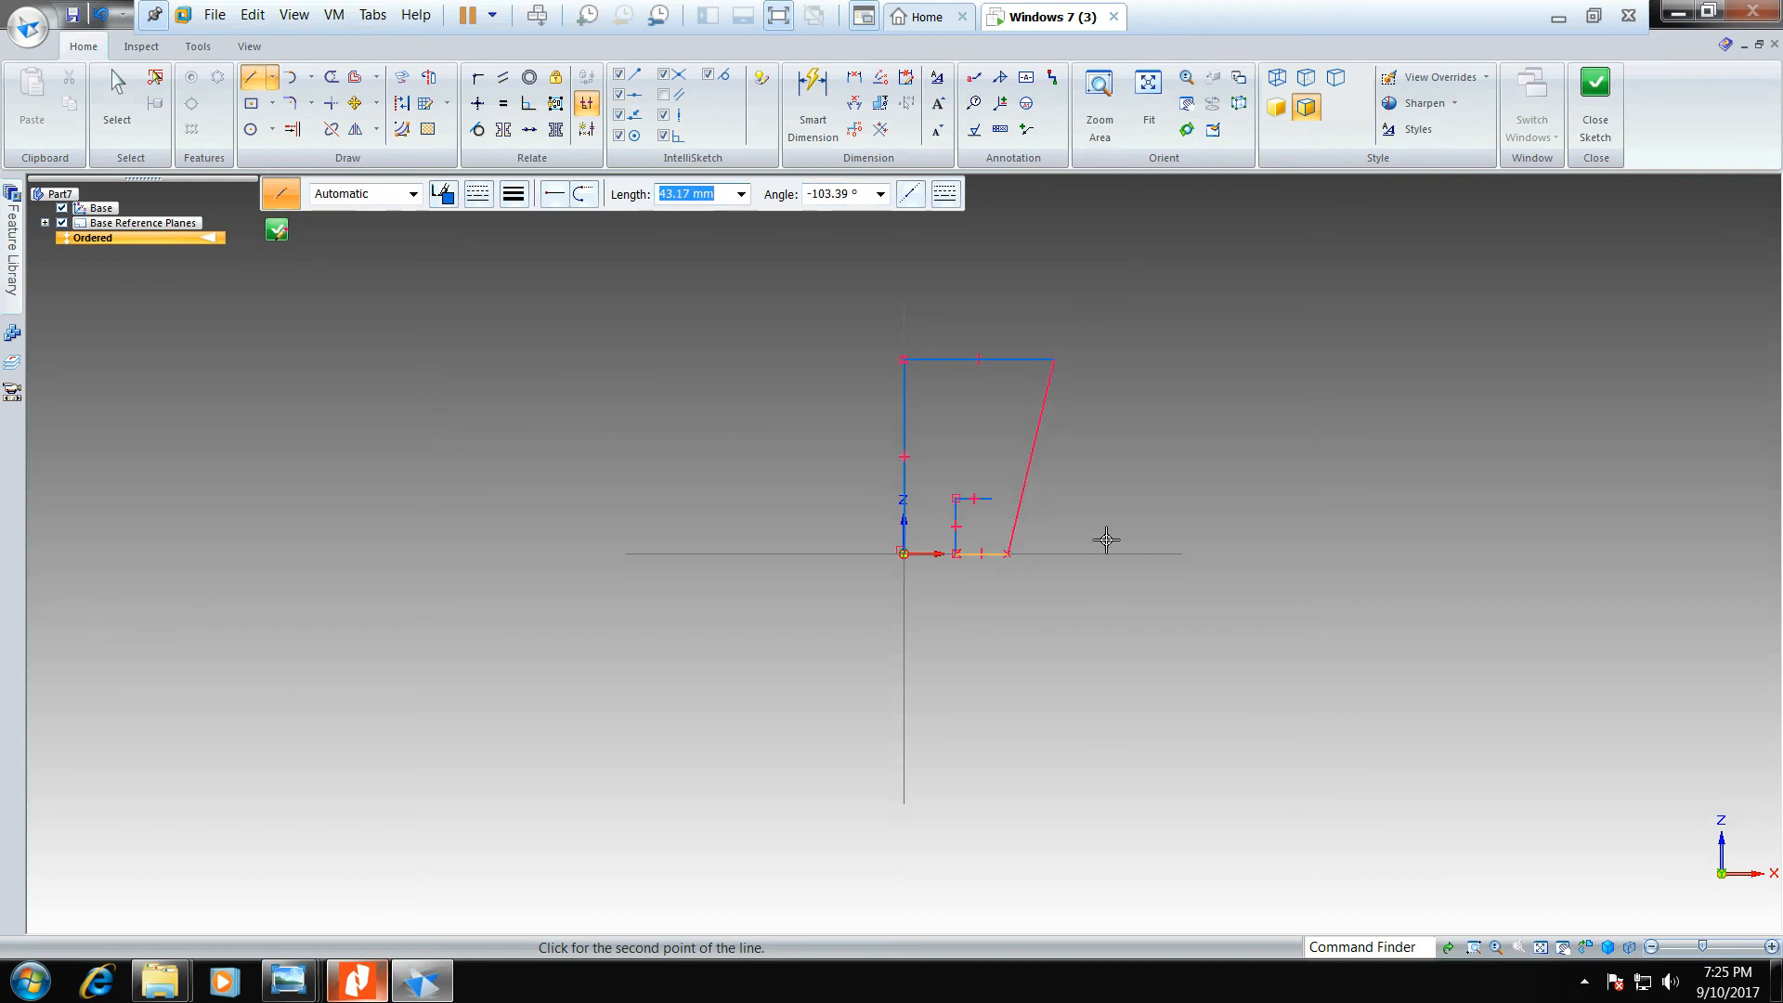
- Check the wall thickness in the Nitro drawing and offset the sloped outer line 6 mm inward
left_click(360, 89)
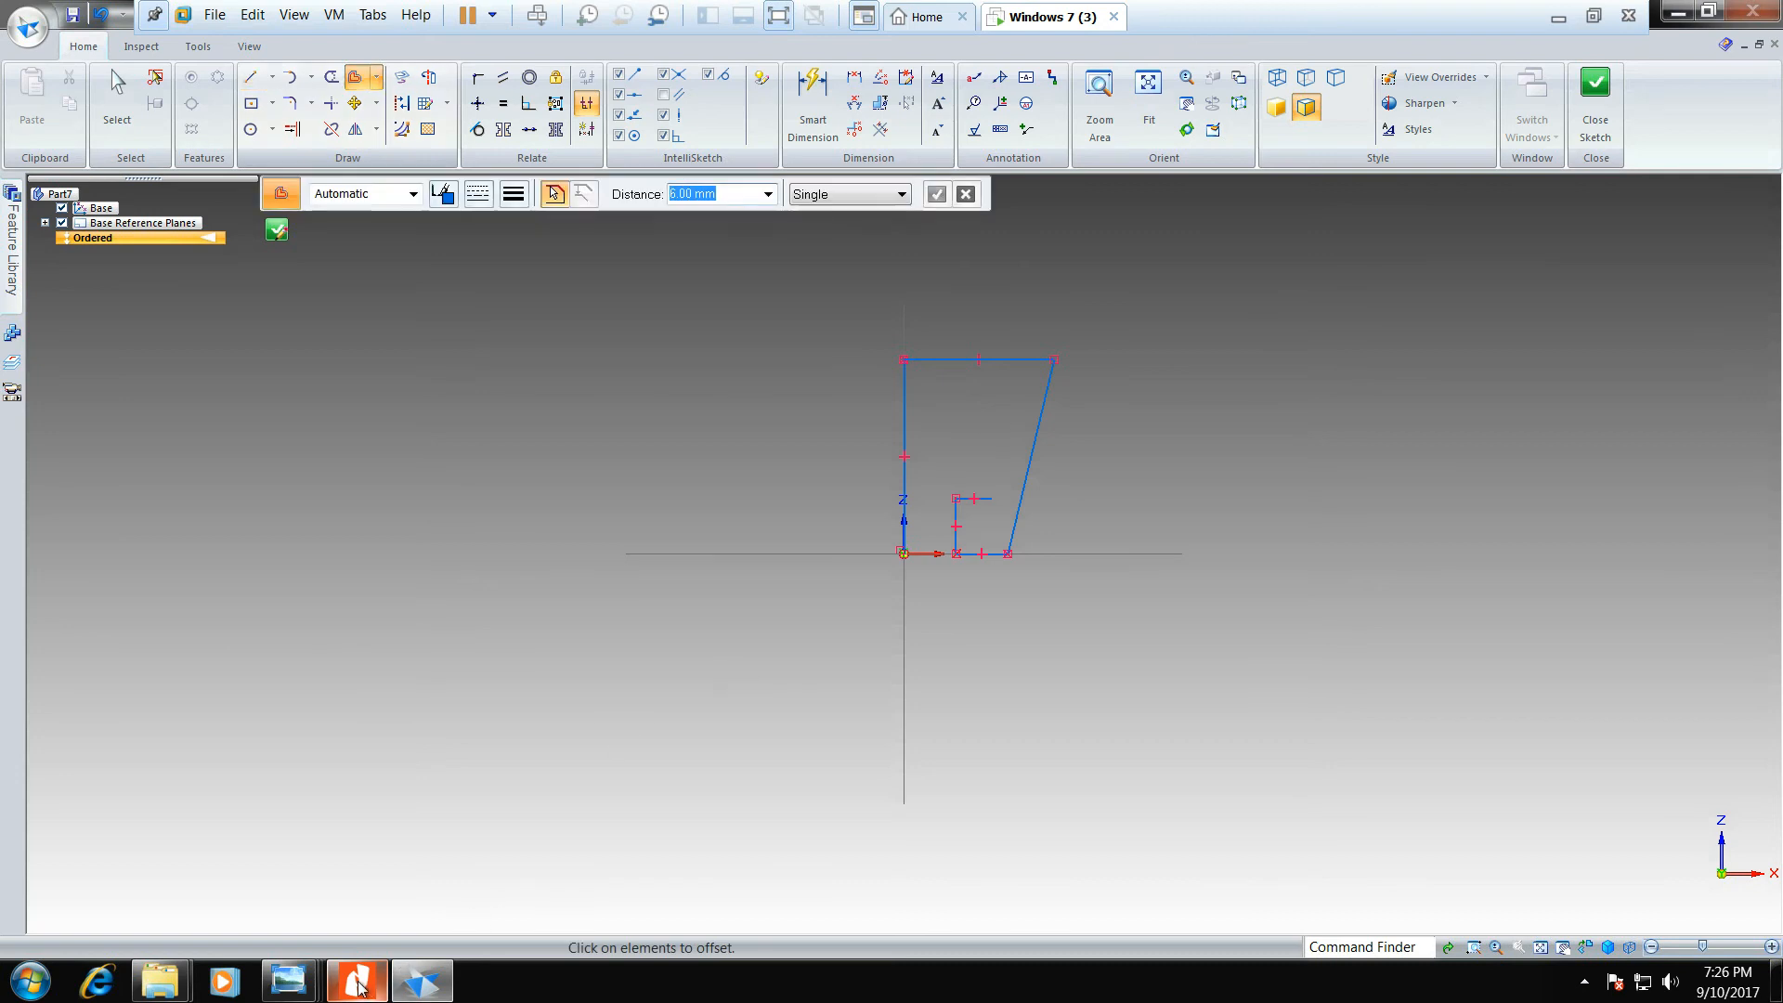
left_click(356, 984)
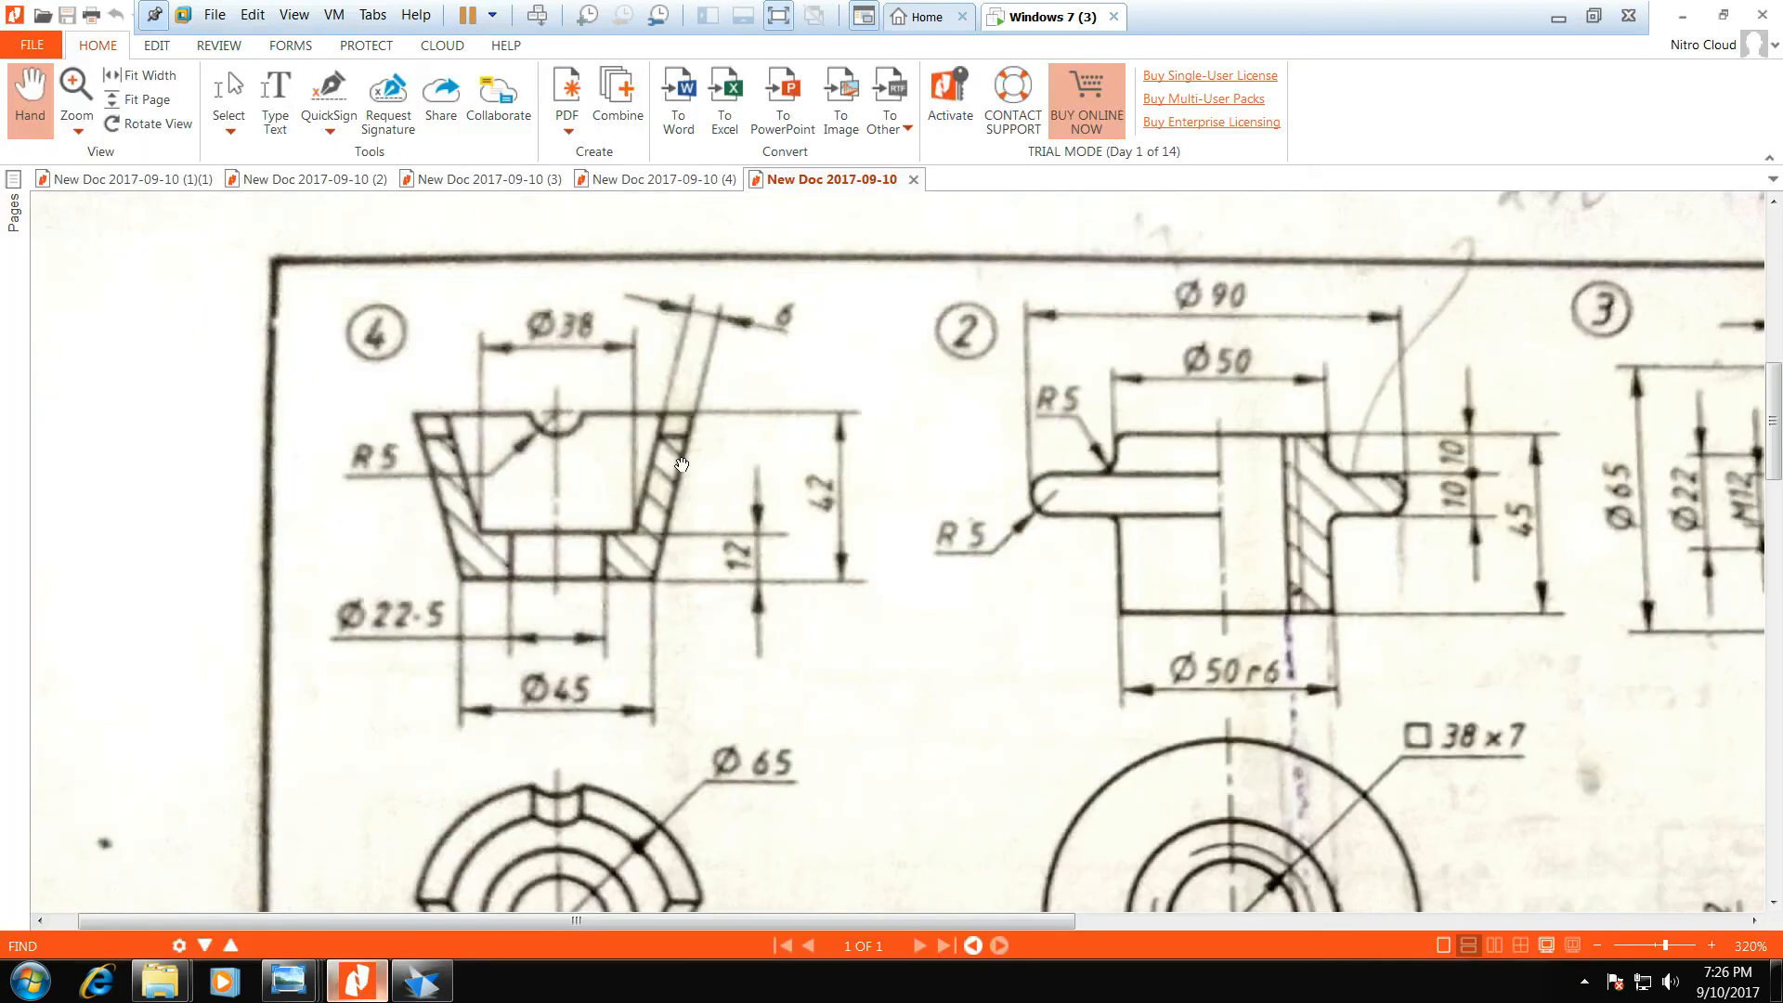
left_click(1681, 15)
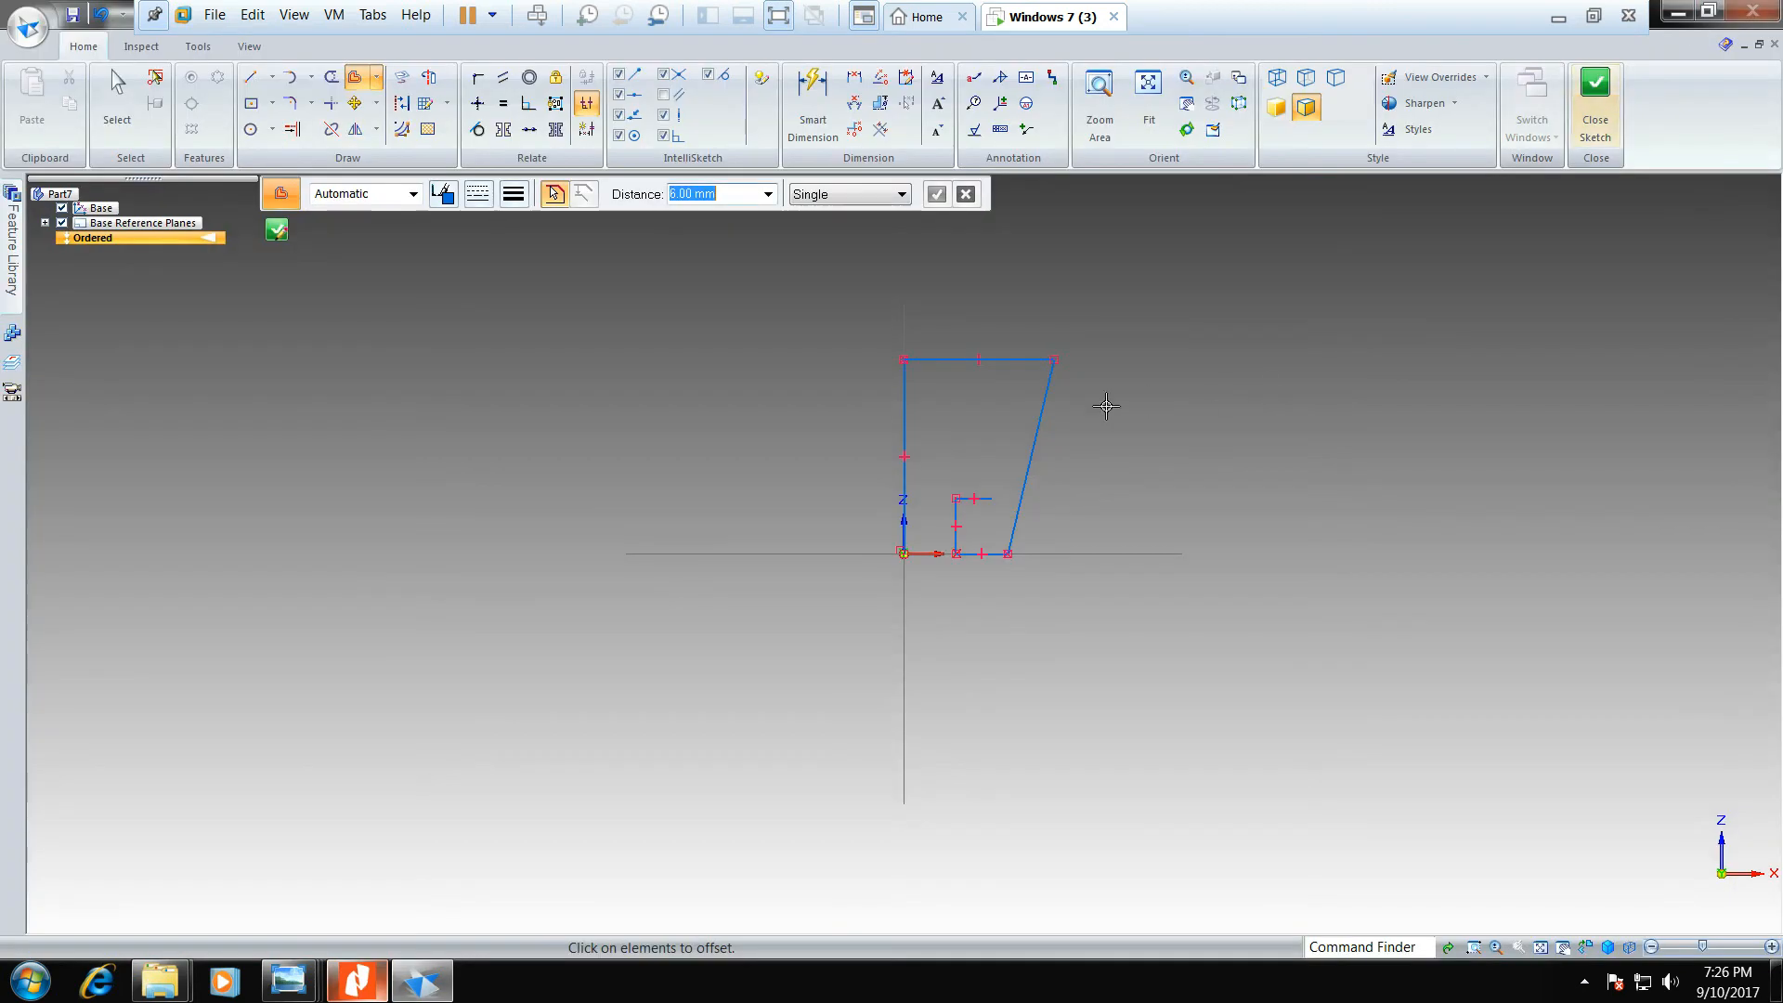
left_click(1040, 417)
right_click(1035, 413)
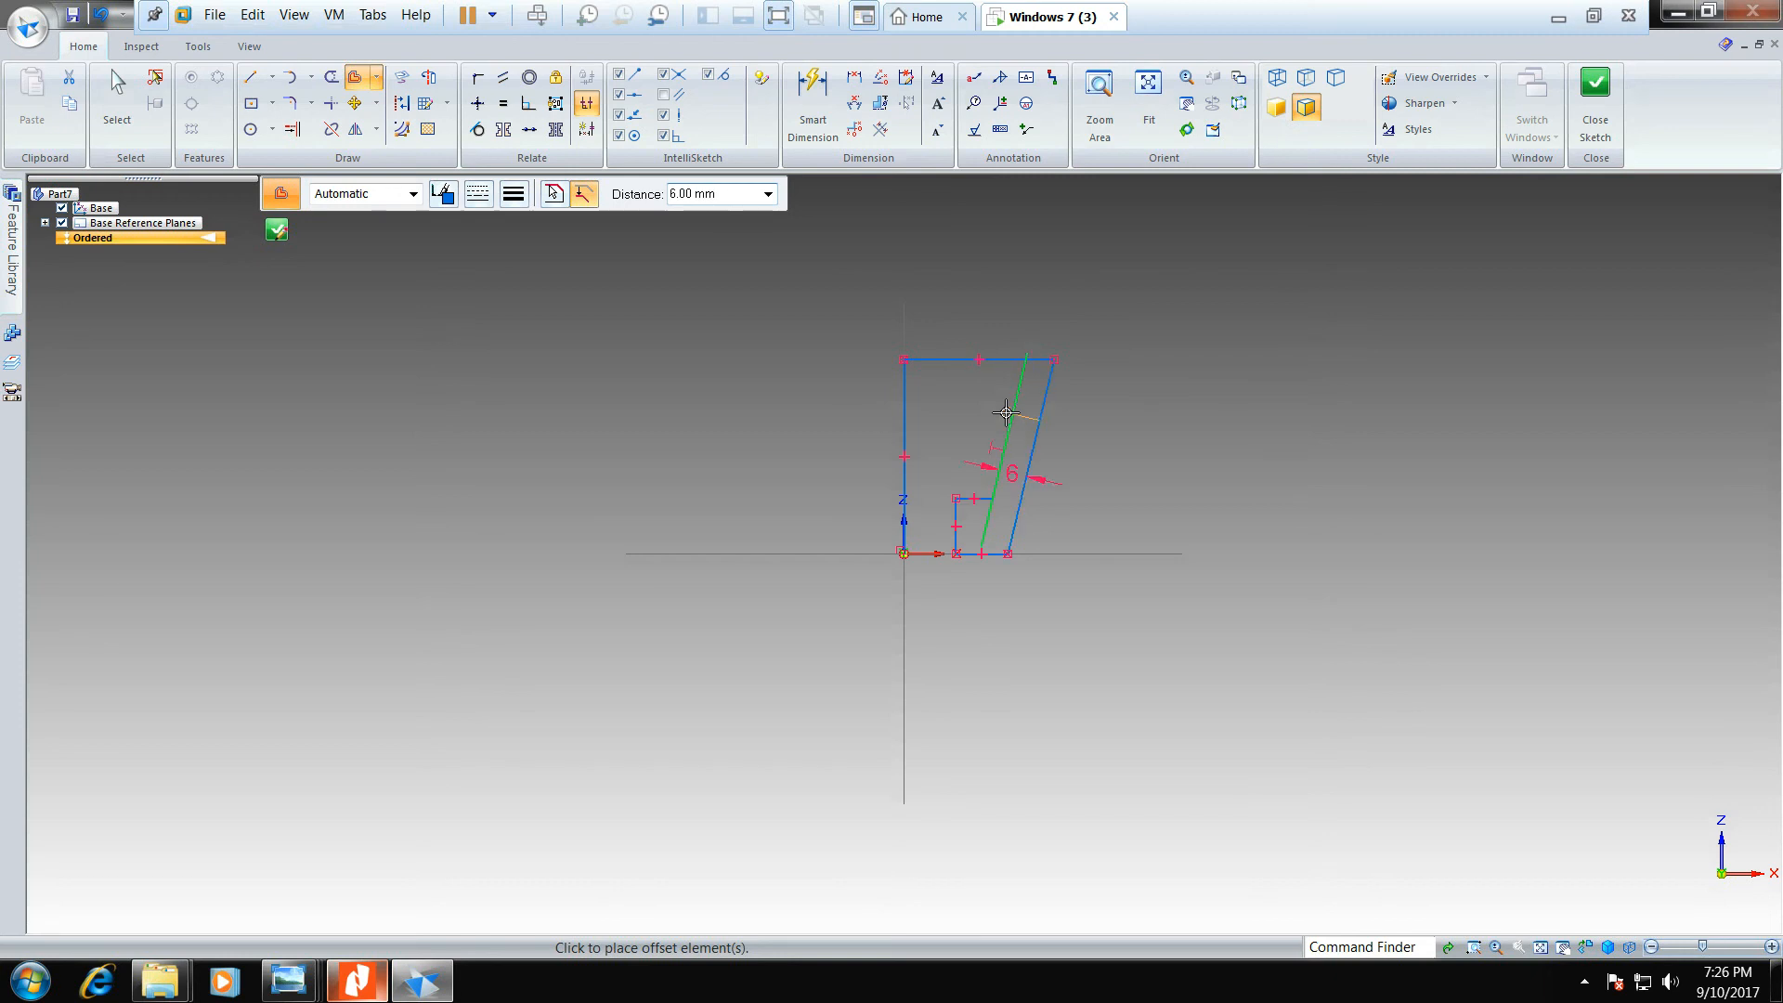
left_click(1123, 489)
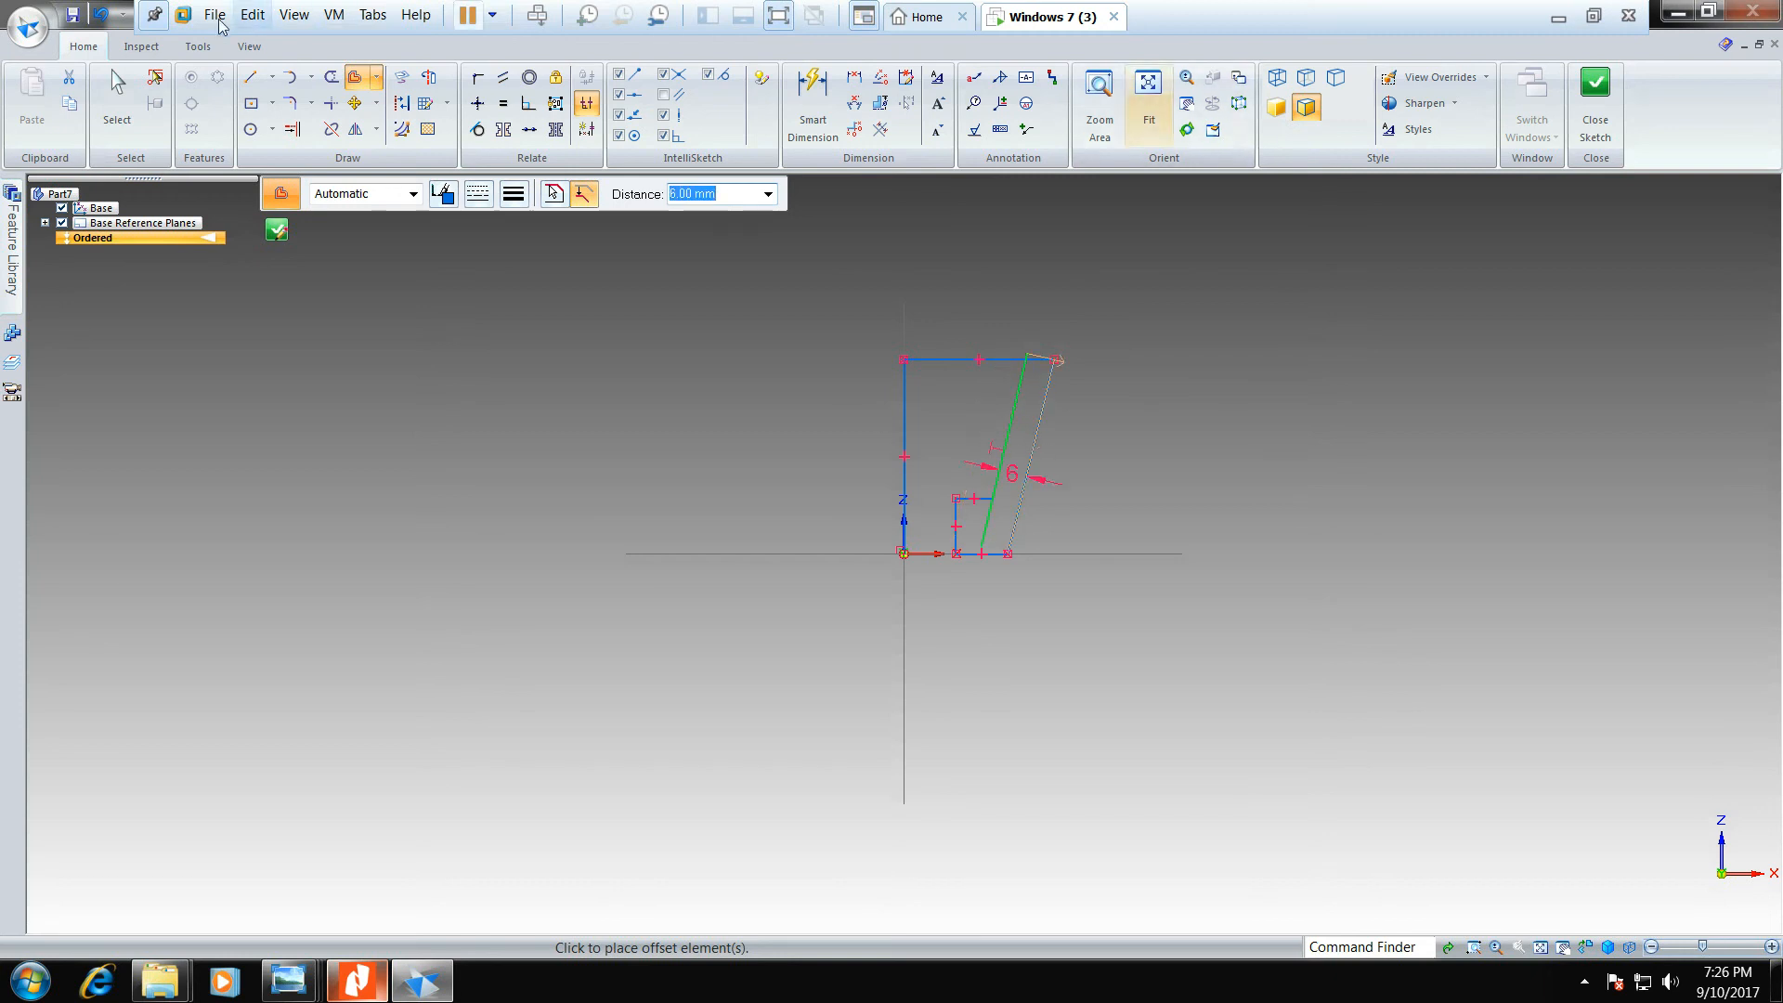
- Trim away the rim line between the axis and the inner wall line, along with the vertical axis line
left_click(332, 76)
scroll(969, 336, "up", 1)
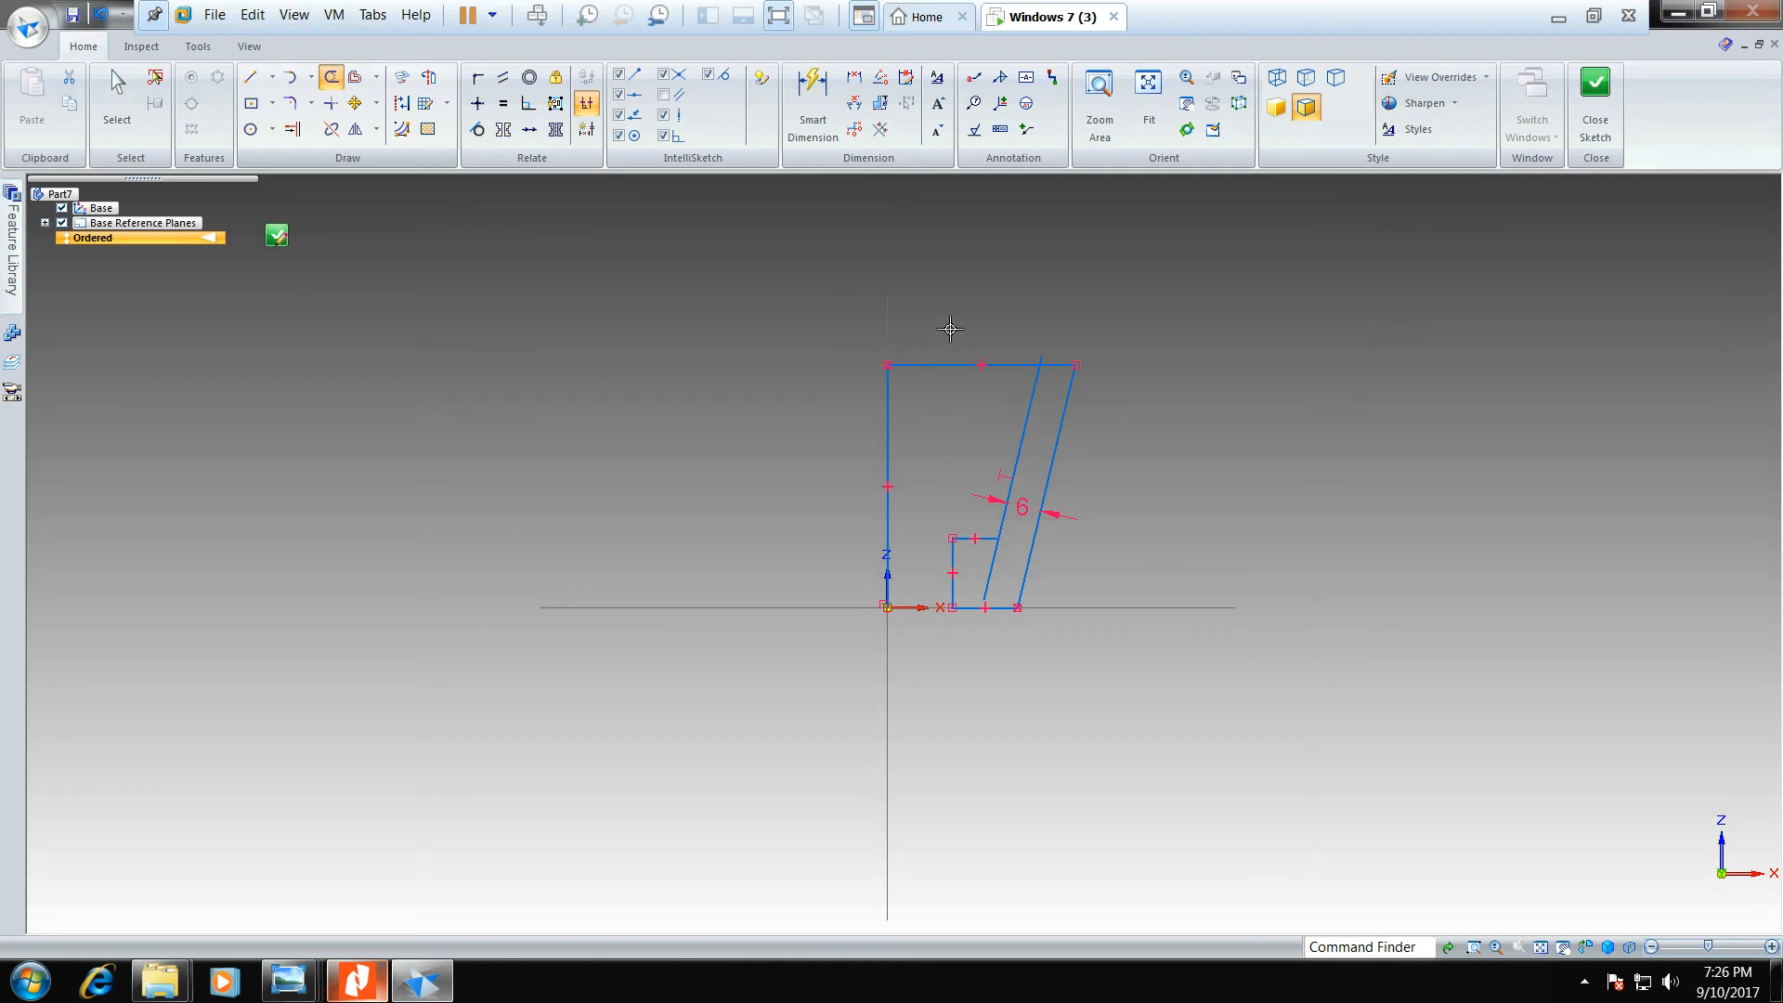
mouse_move(977, 312)
left_mouse_down()
mouse_move(939, 406)
mouse_move(849, 423)
left_mouse_up()
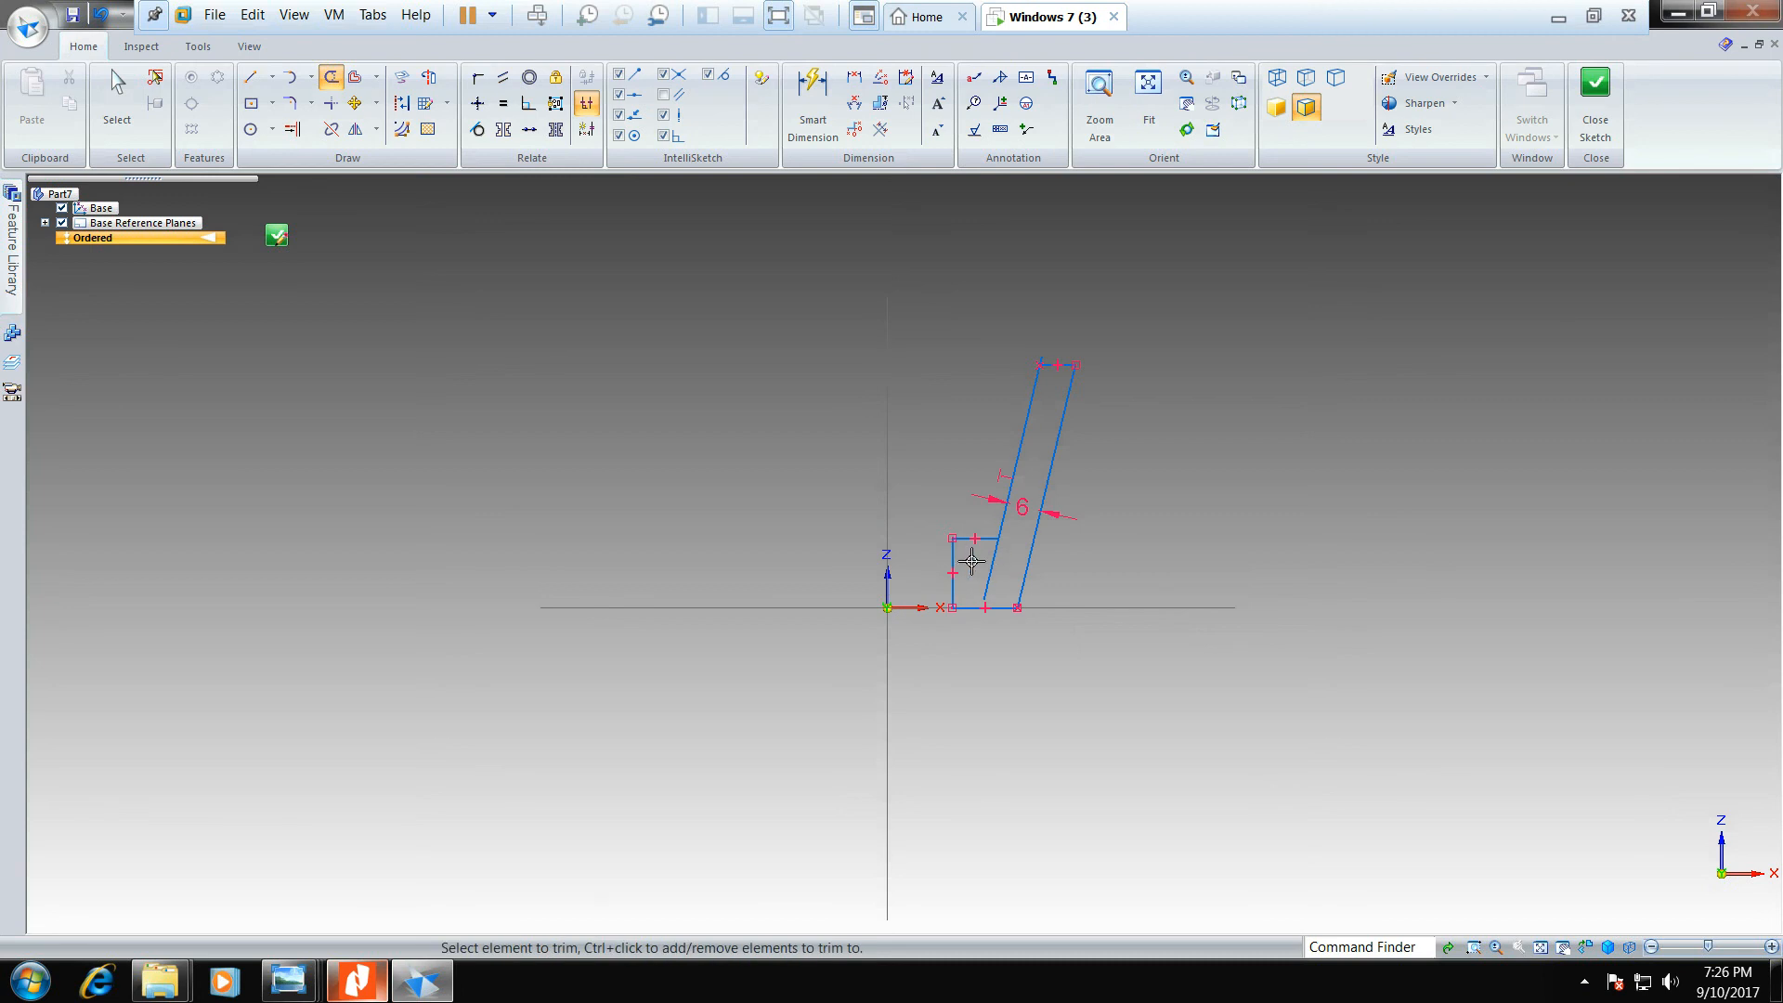
- Try to trim the inner wall line below the ledge, and undo the trim
left_click_drag(973, 562, 1003, 567)
key("ctrl+z")
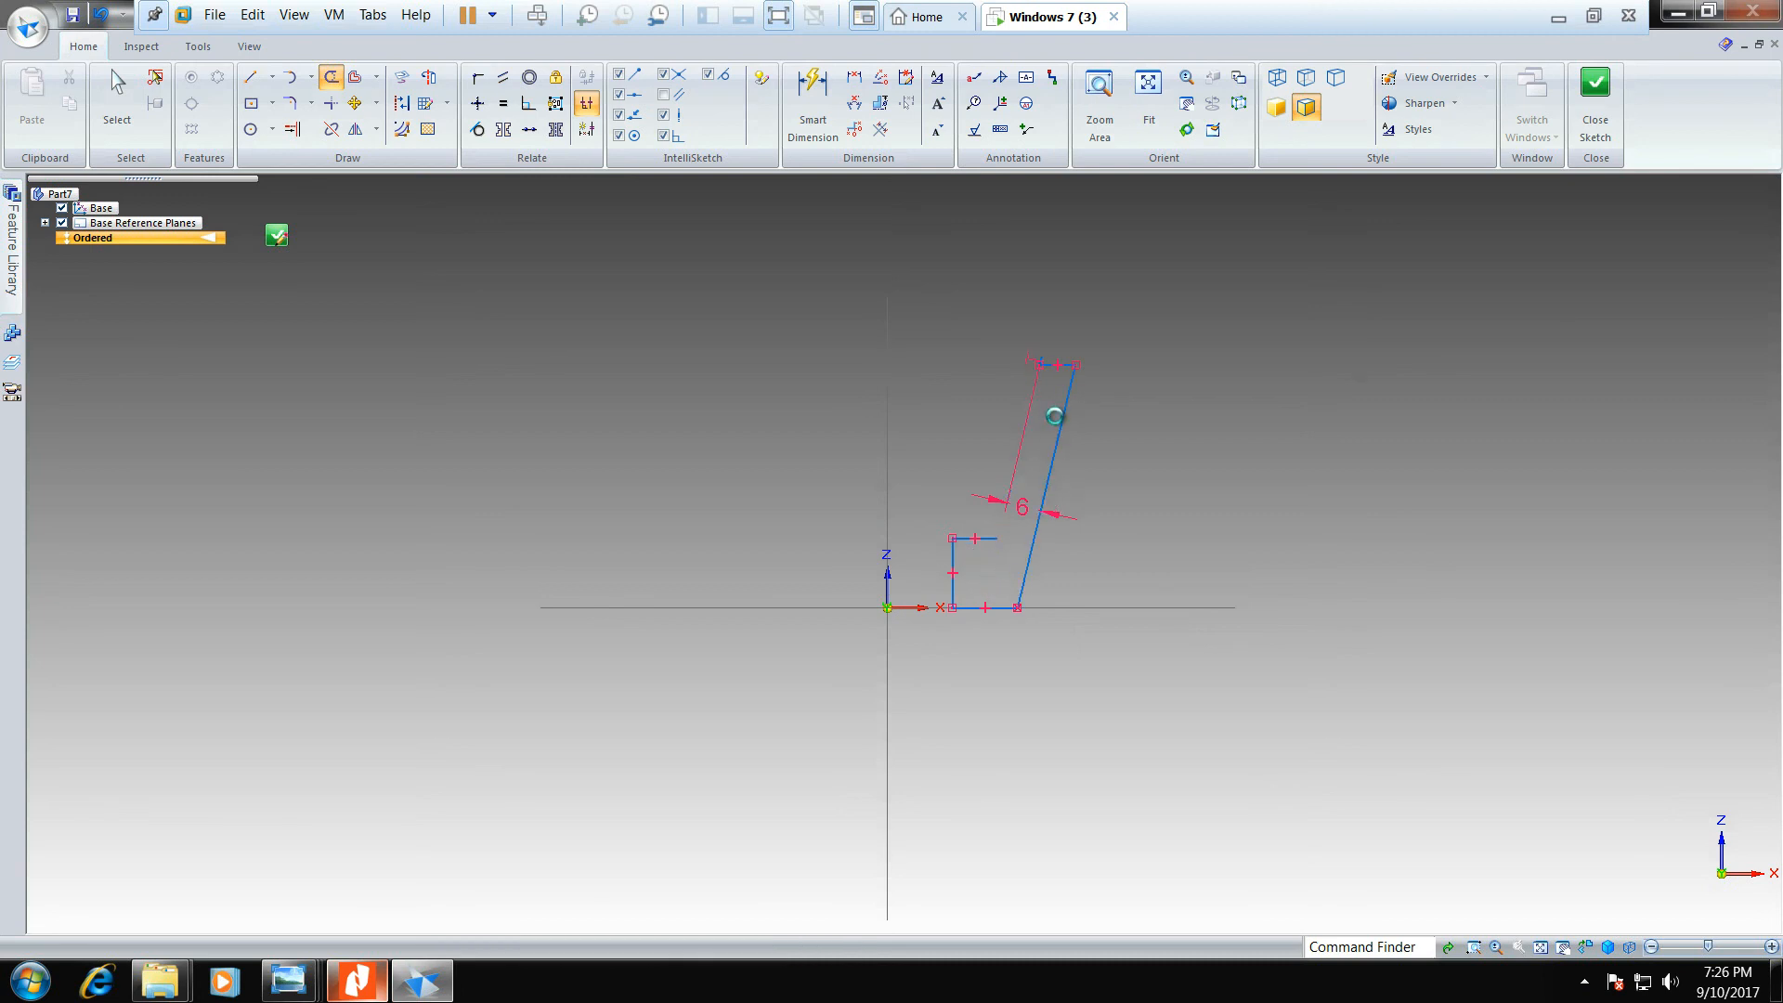
scroll(1100, 338, "up", 1)
scroll(1094, 349, "up", 1)
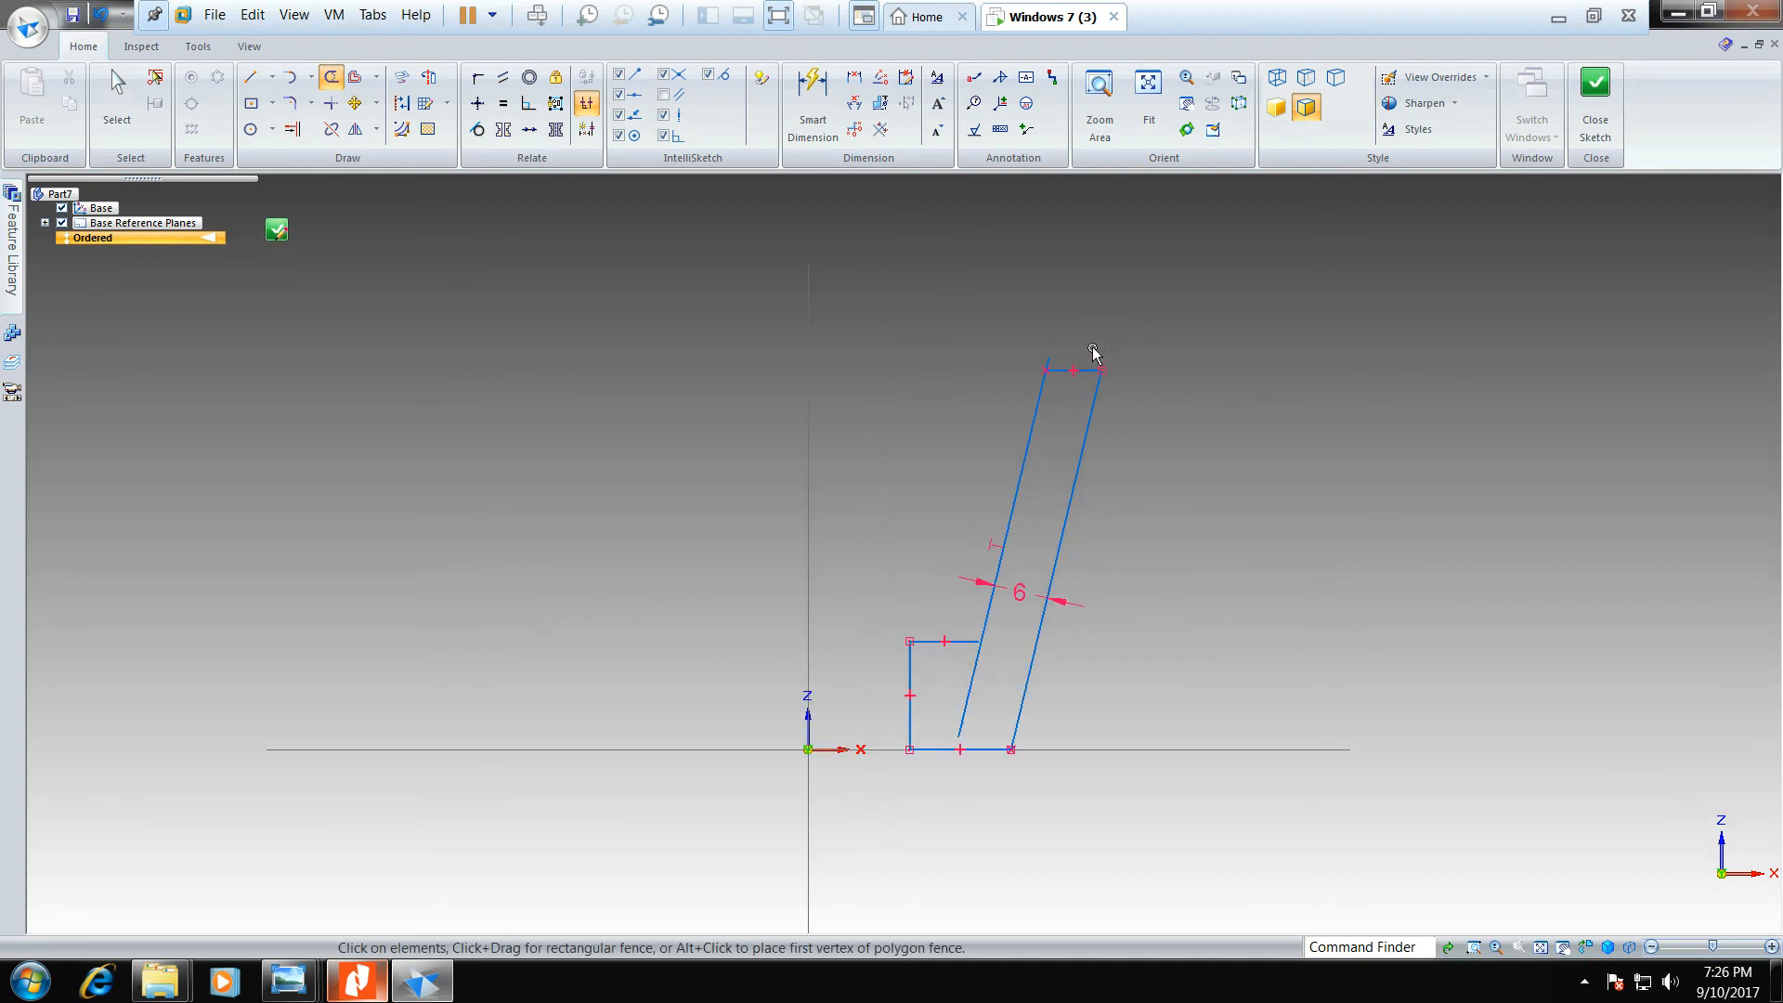
key("Escape")
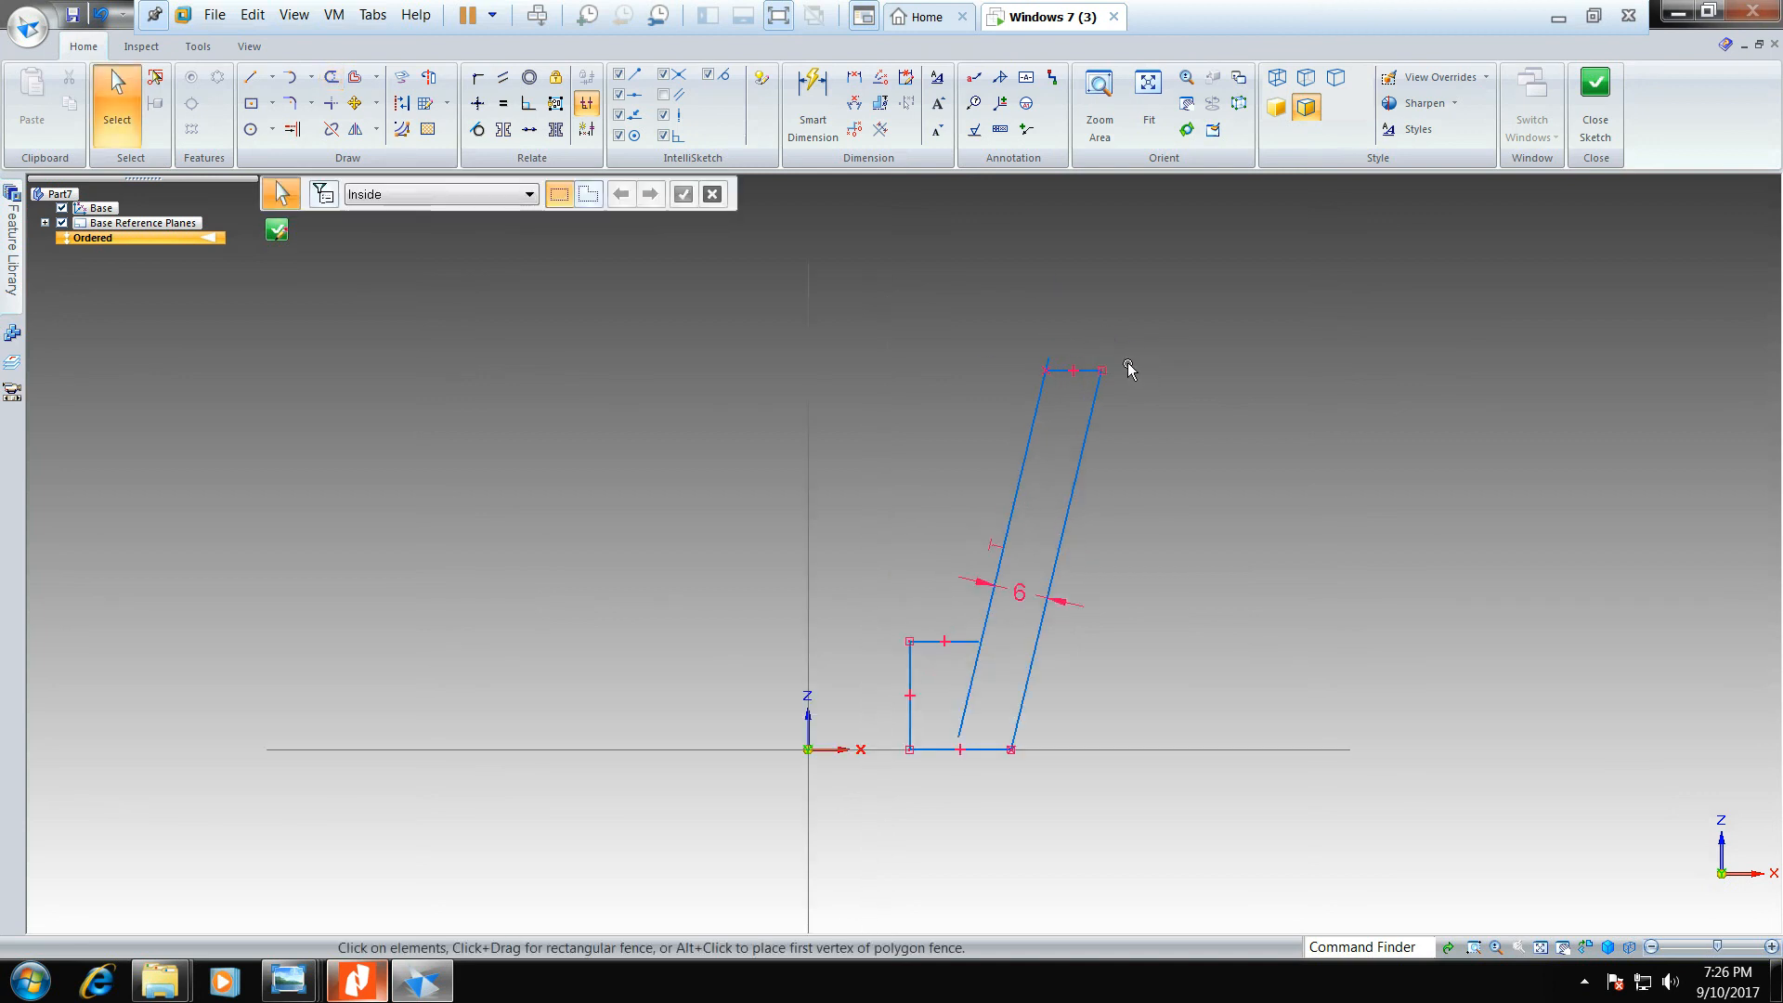
- Extend the ledge line to the inner wall line and trim that wall line's excess below the ledge and above the rim
left_click(294, 130)
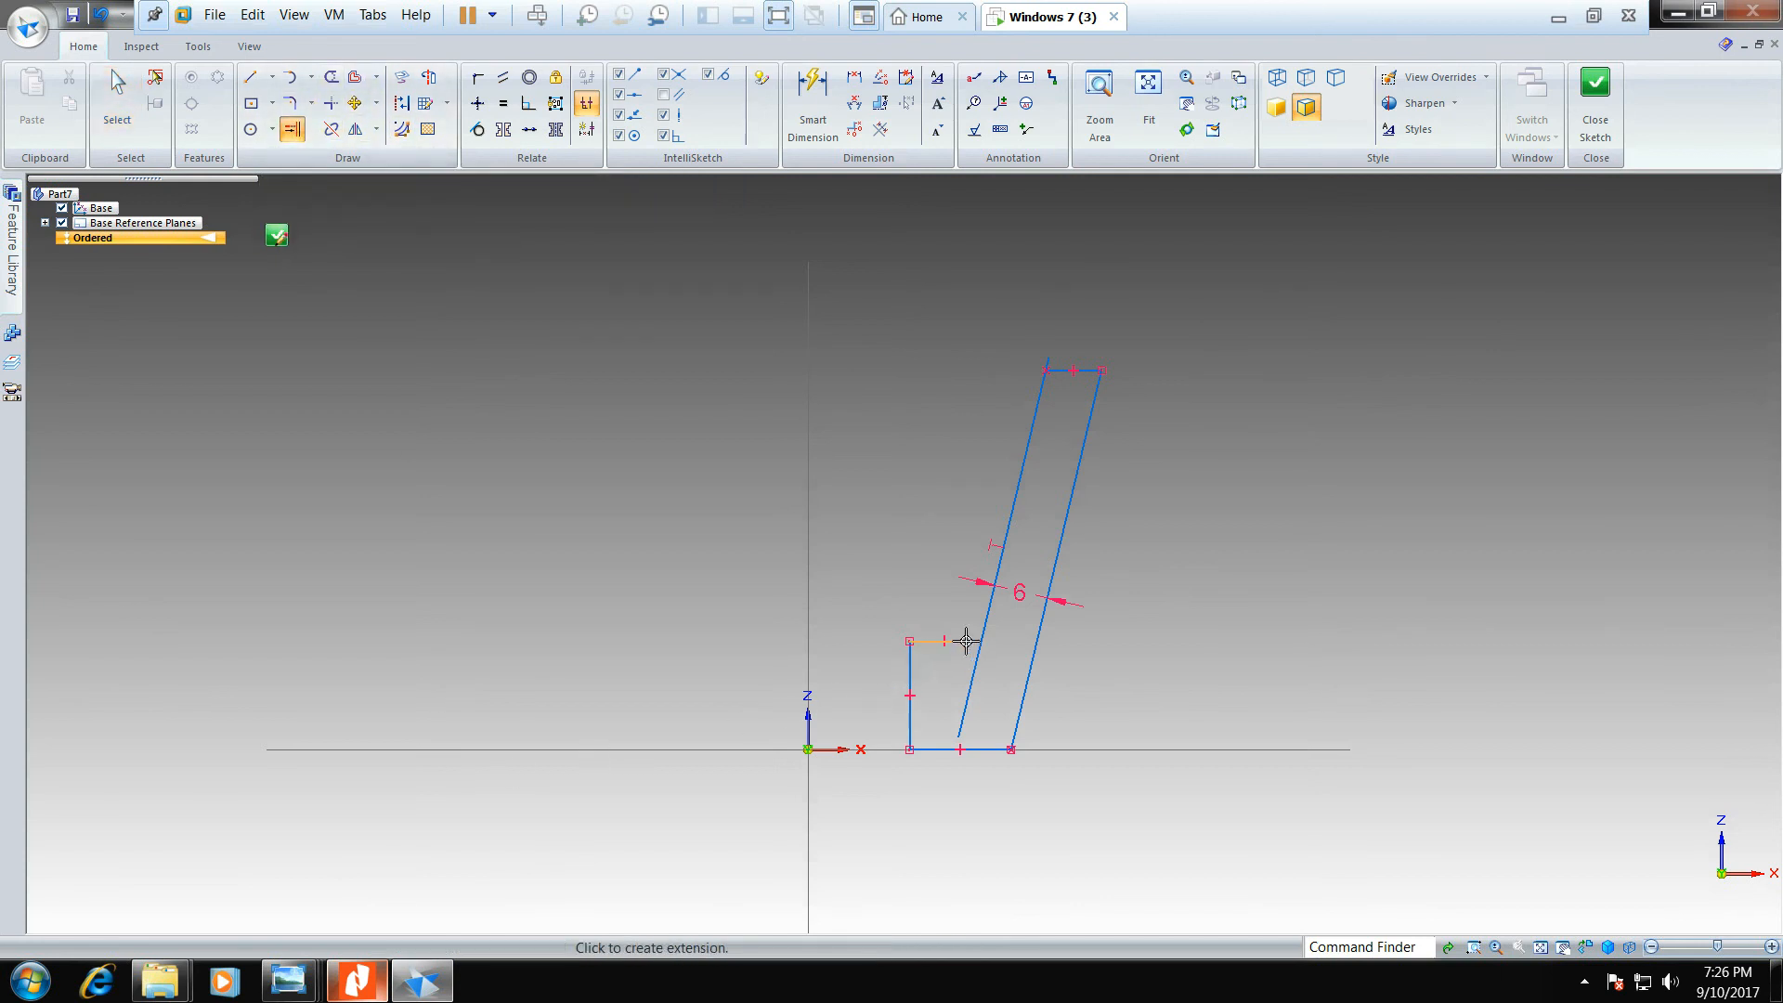
left_click(953, 648)
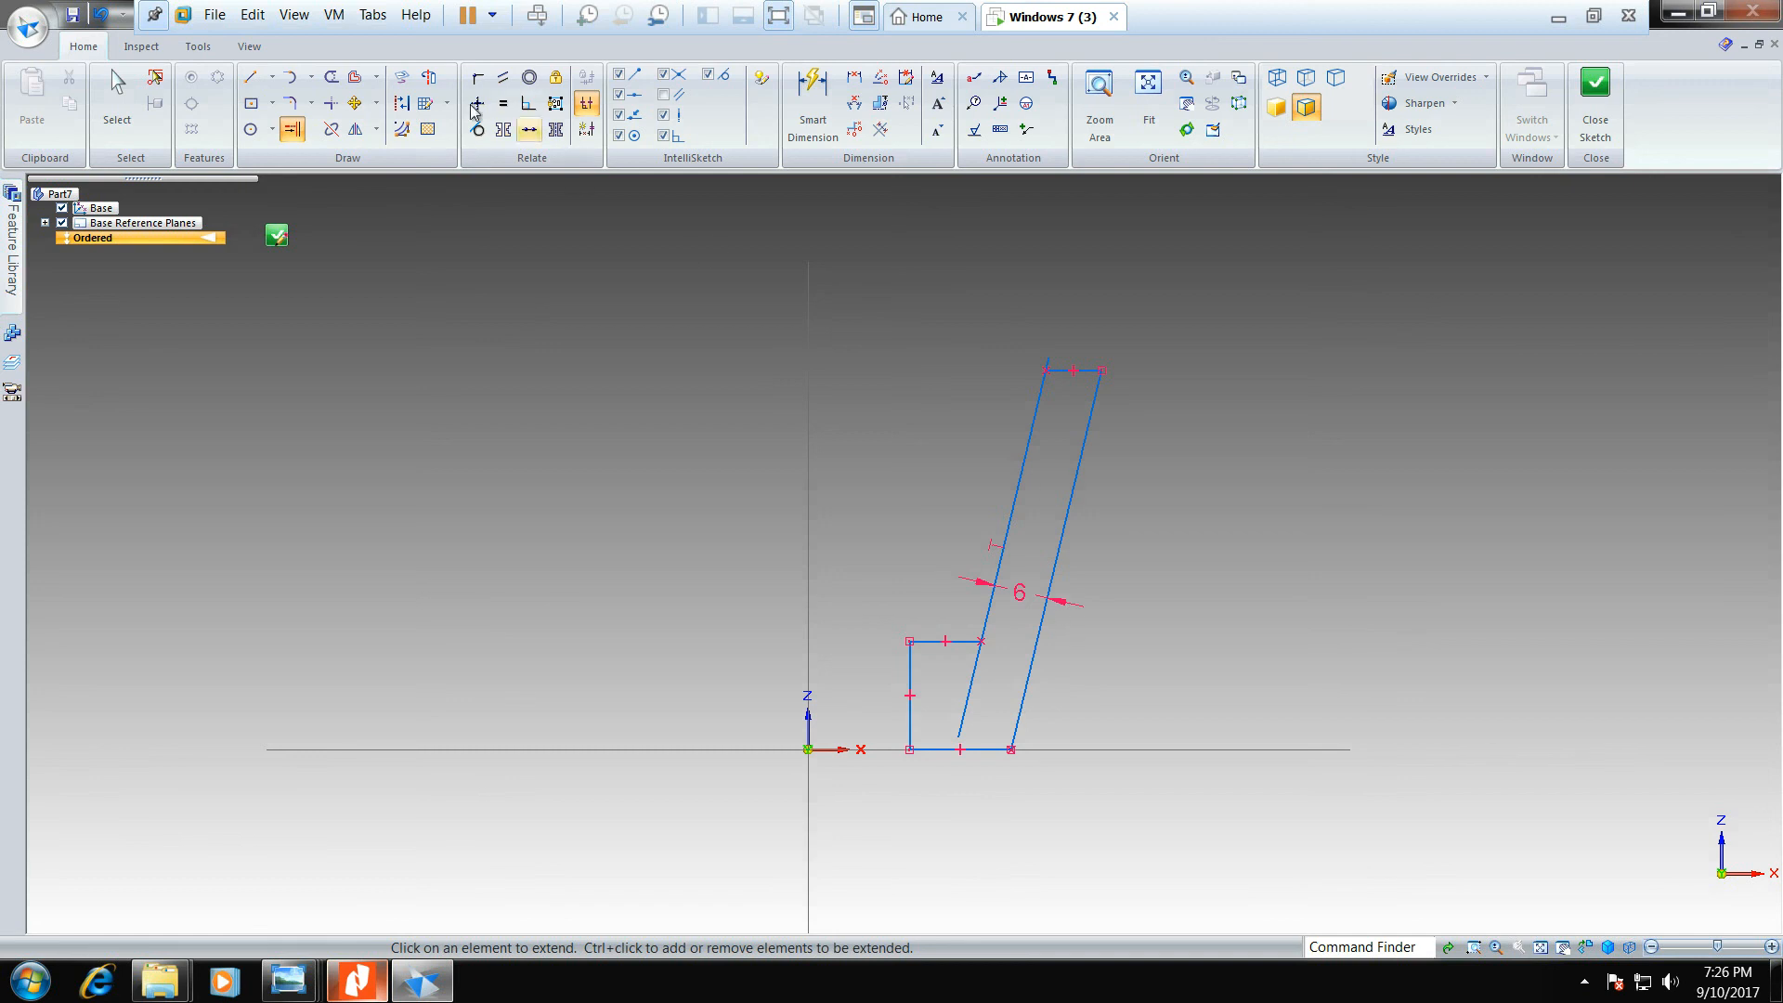
left_click(330, 77)
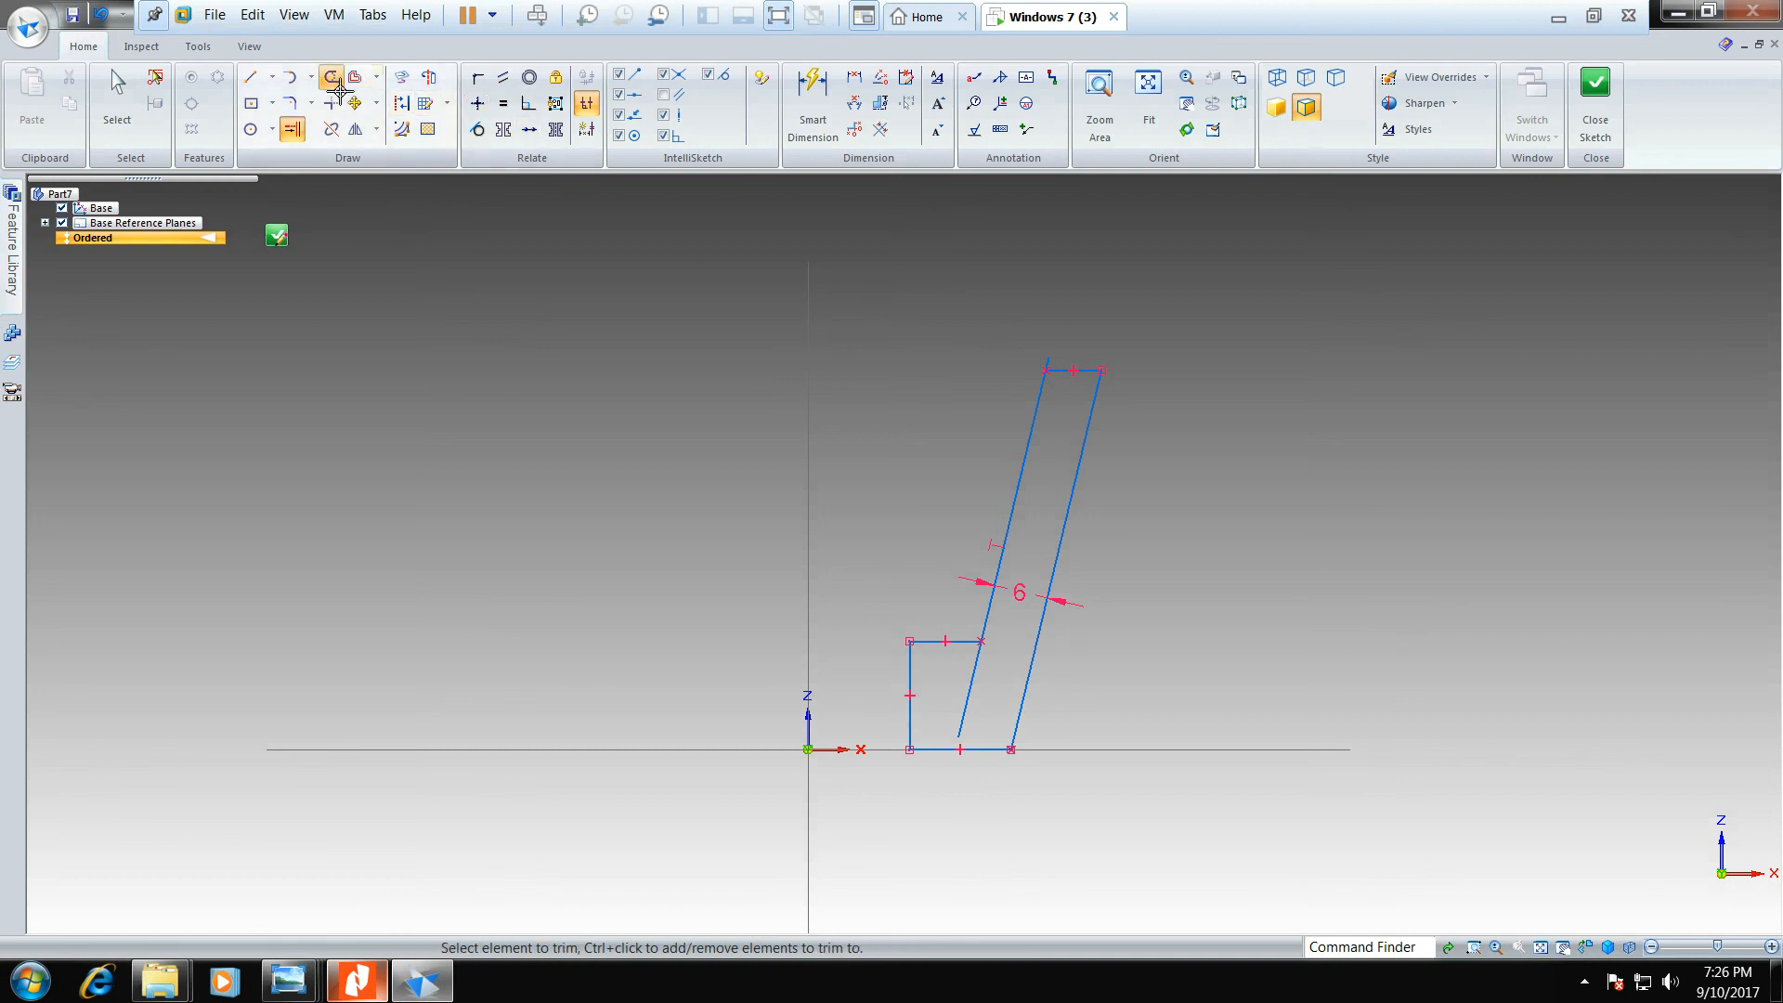
left_click(971, 684)
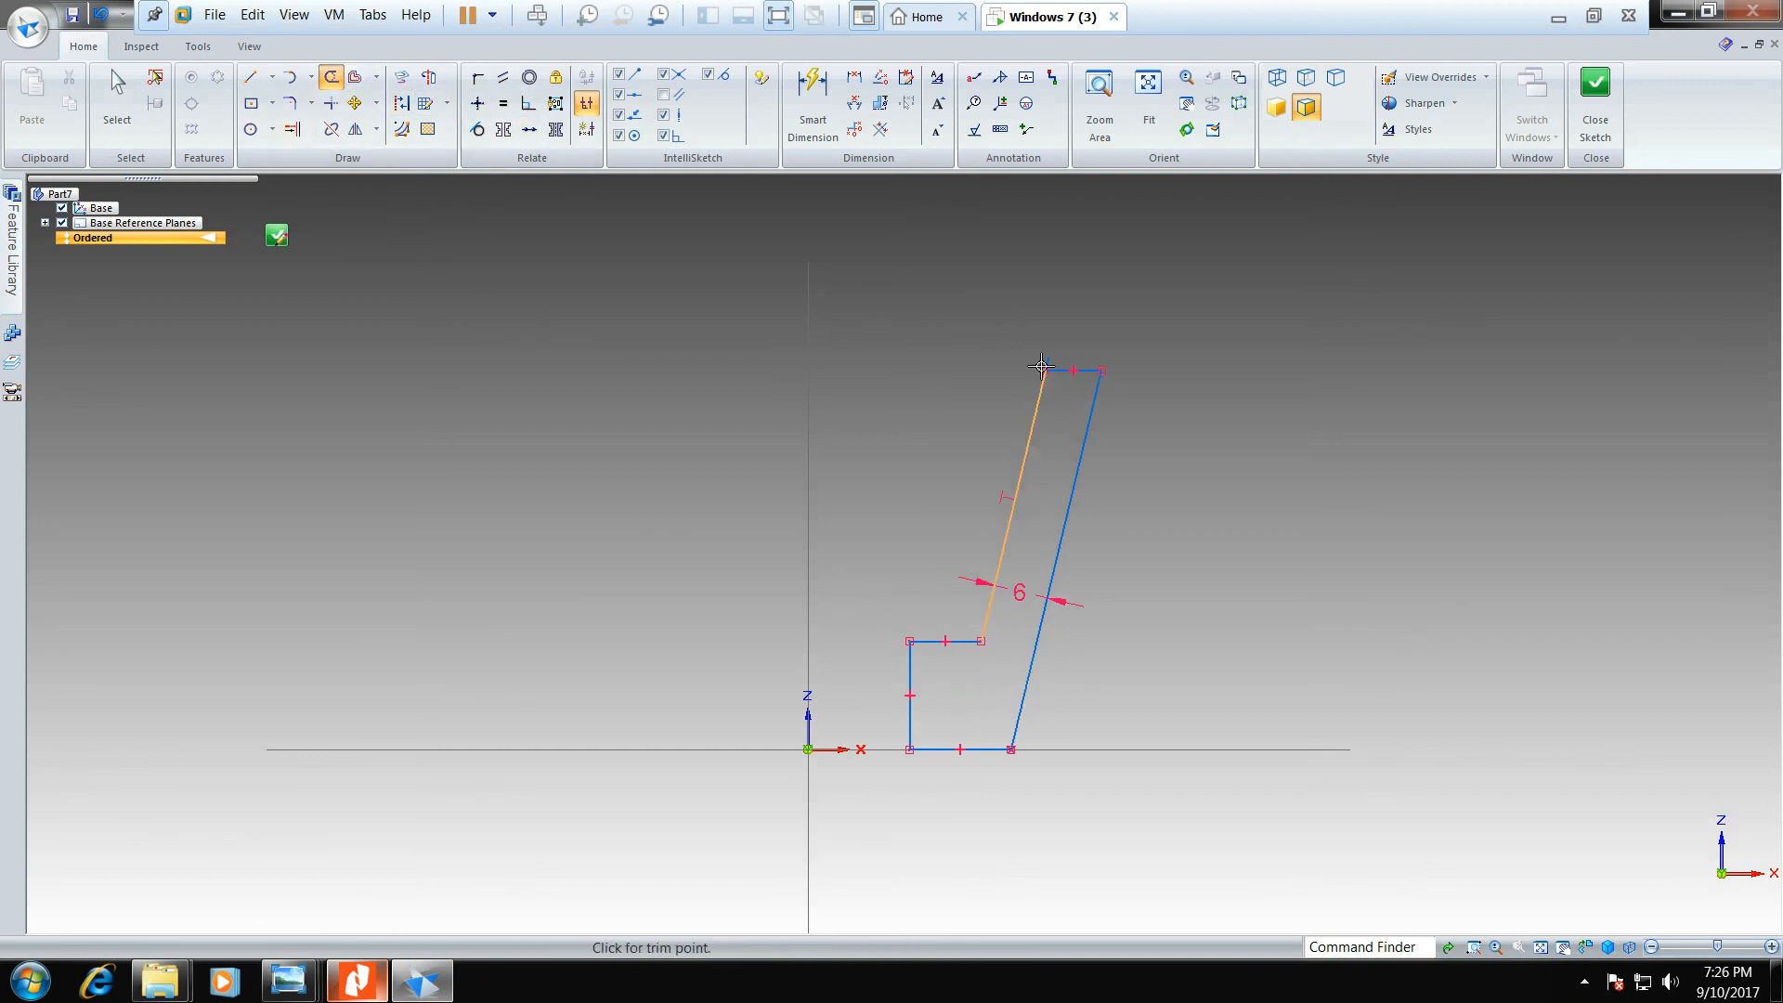
mouse_move(1038, 364)
left_mouse_down()
mouse_move(1053, 365)
mouse_move(907, 370)
left_mouse_up()
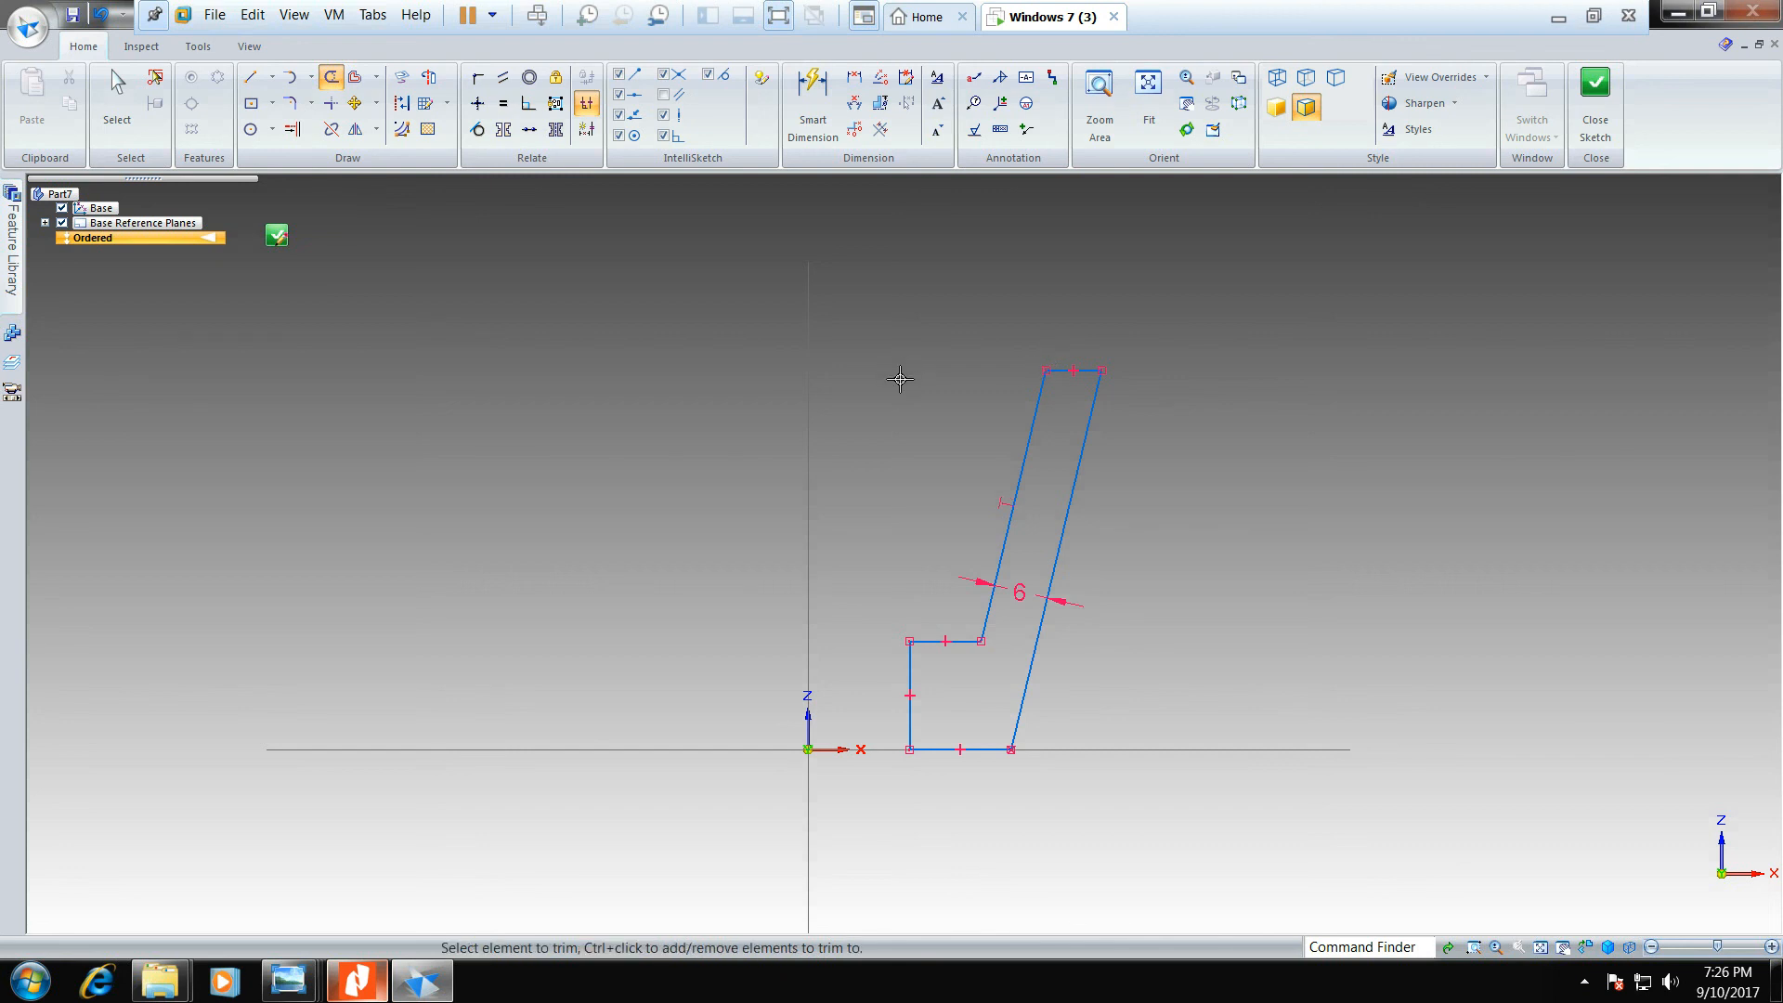
left_click(813, 89)
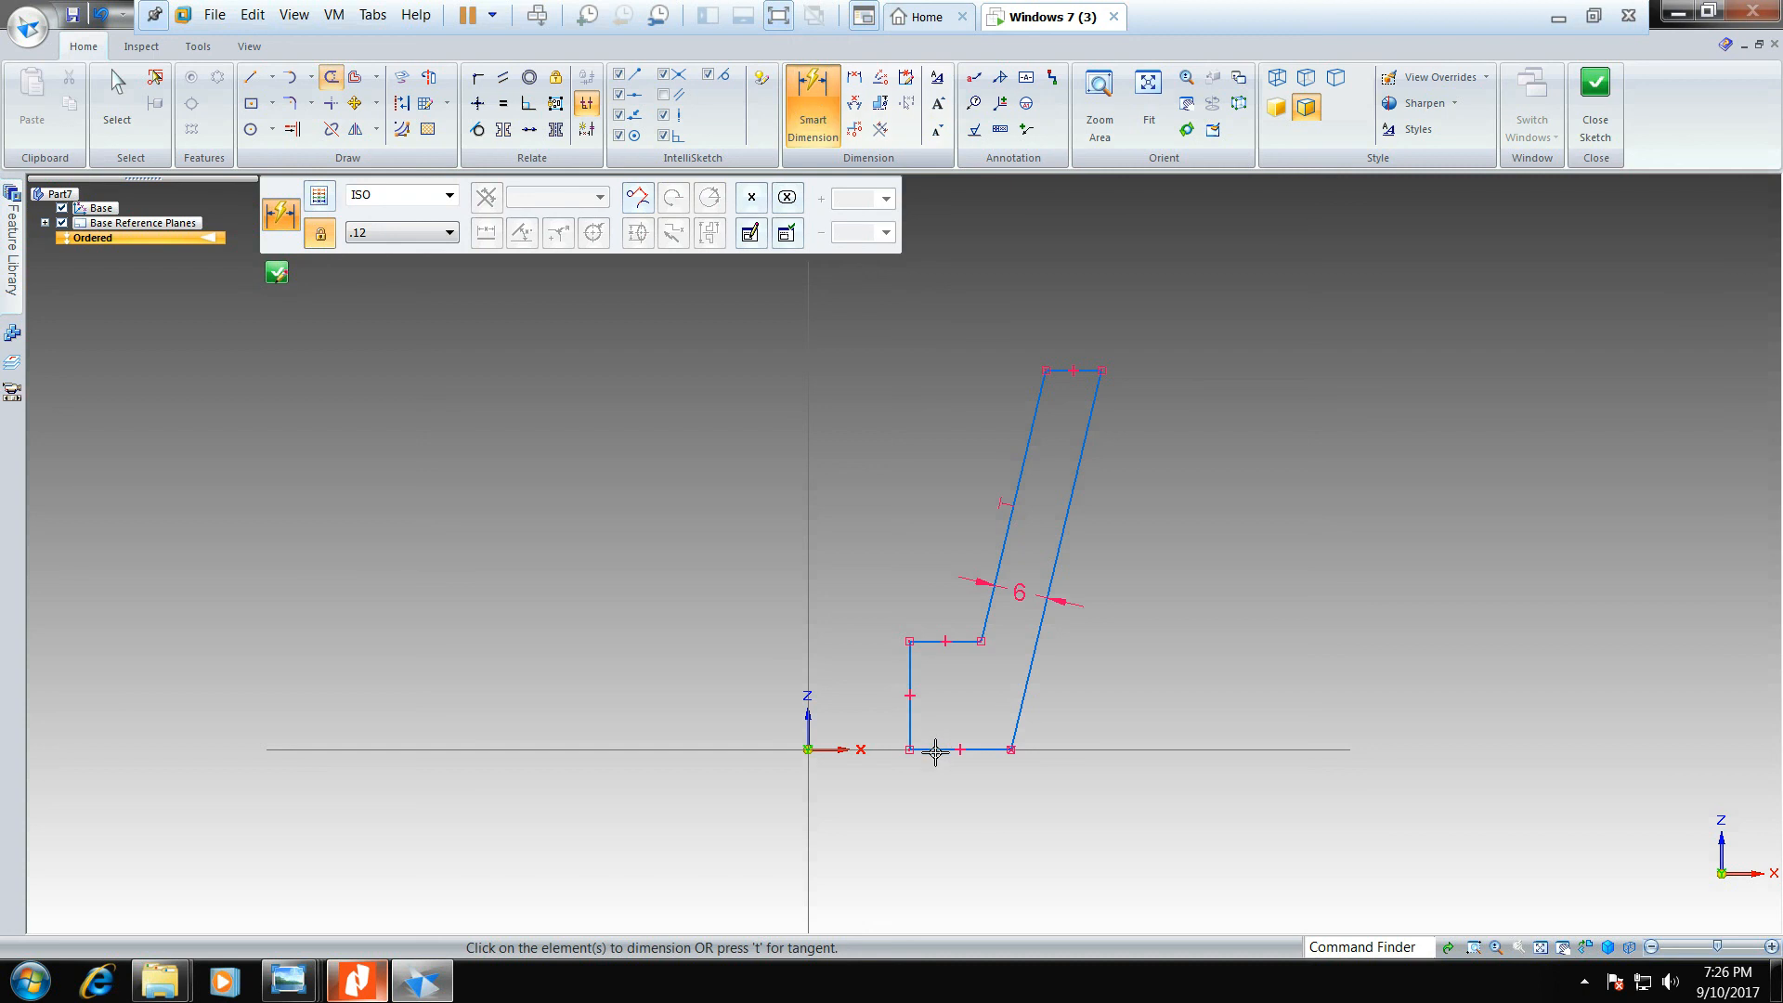
left_click(938, 750)
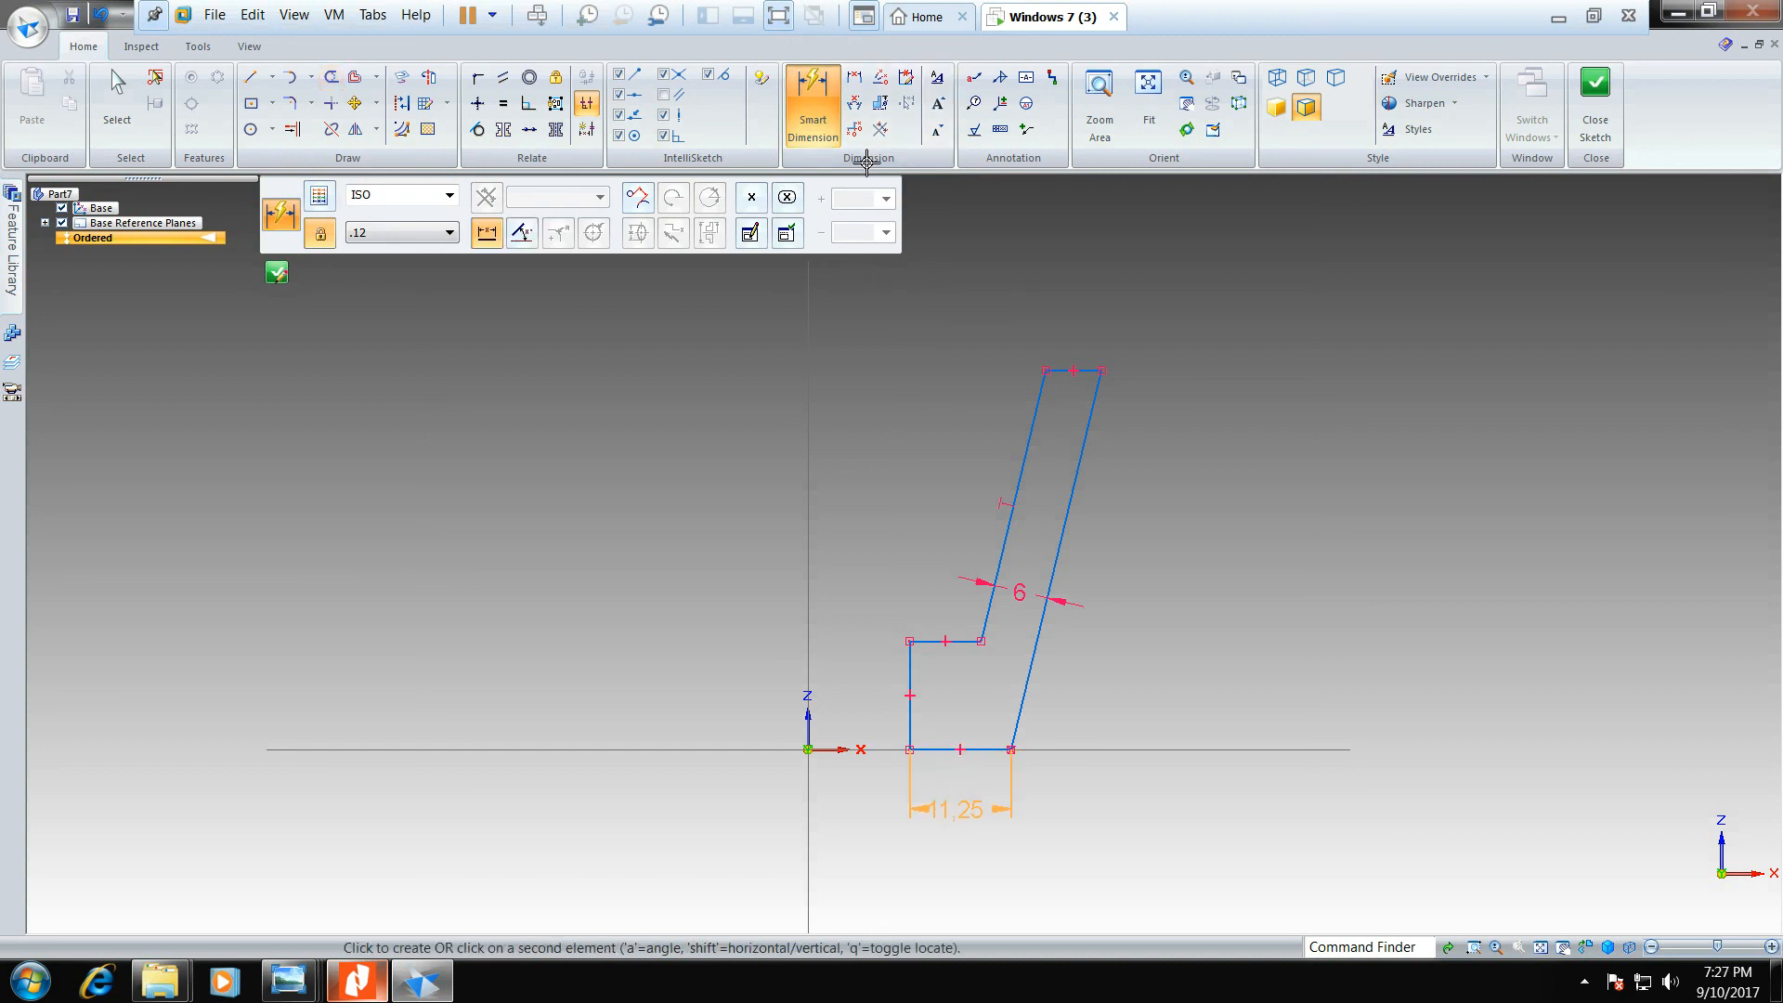
left_click(854, 78)
left_click(1010, 750)
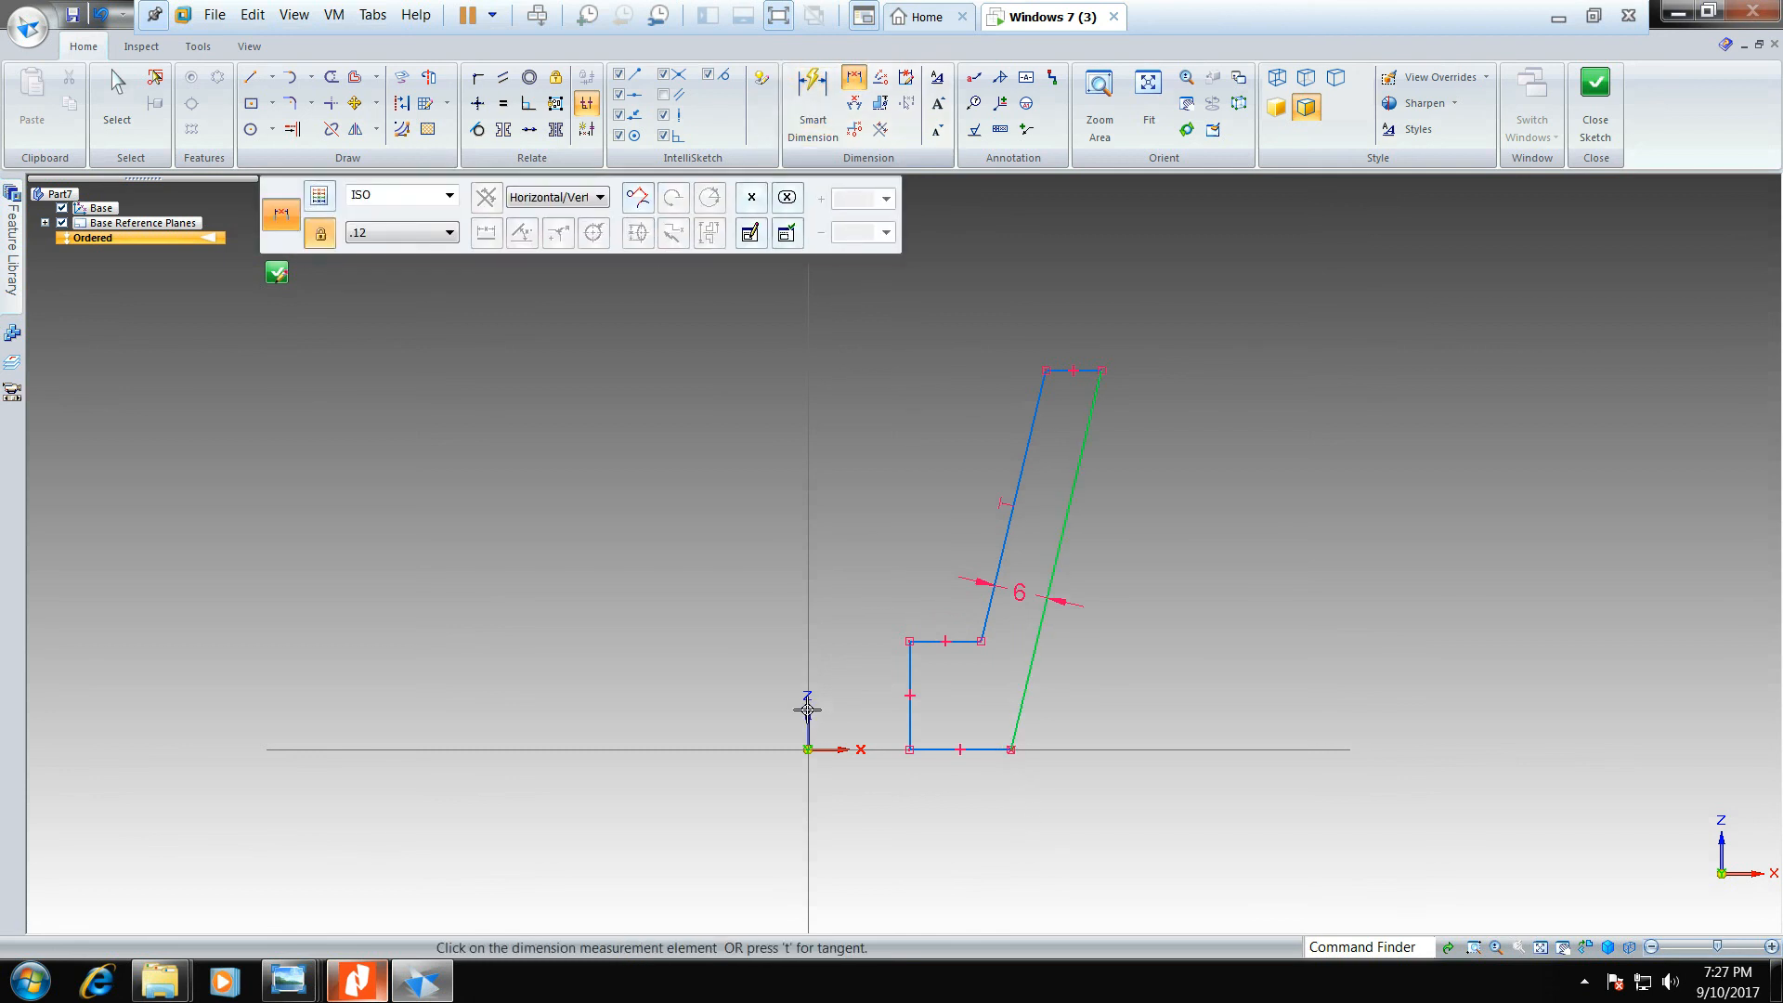
left_click(808, 749)
- Dimension the horizontal distance from the vertical Z axis to the base line's outer end
left_click(854, 80)
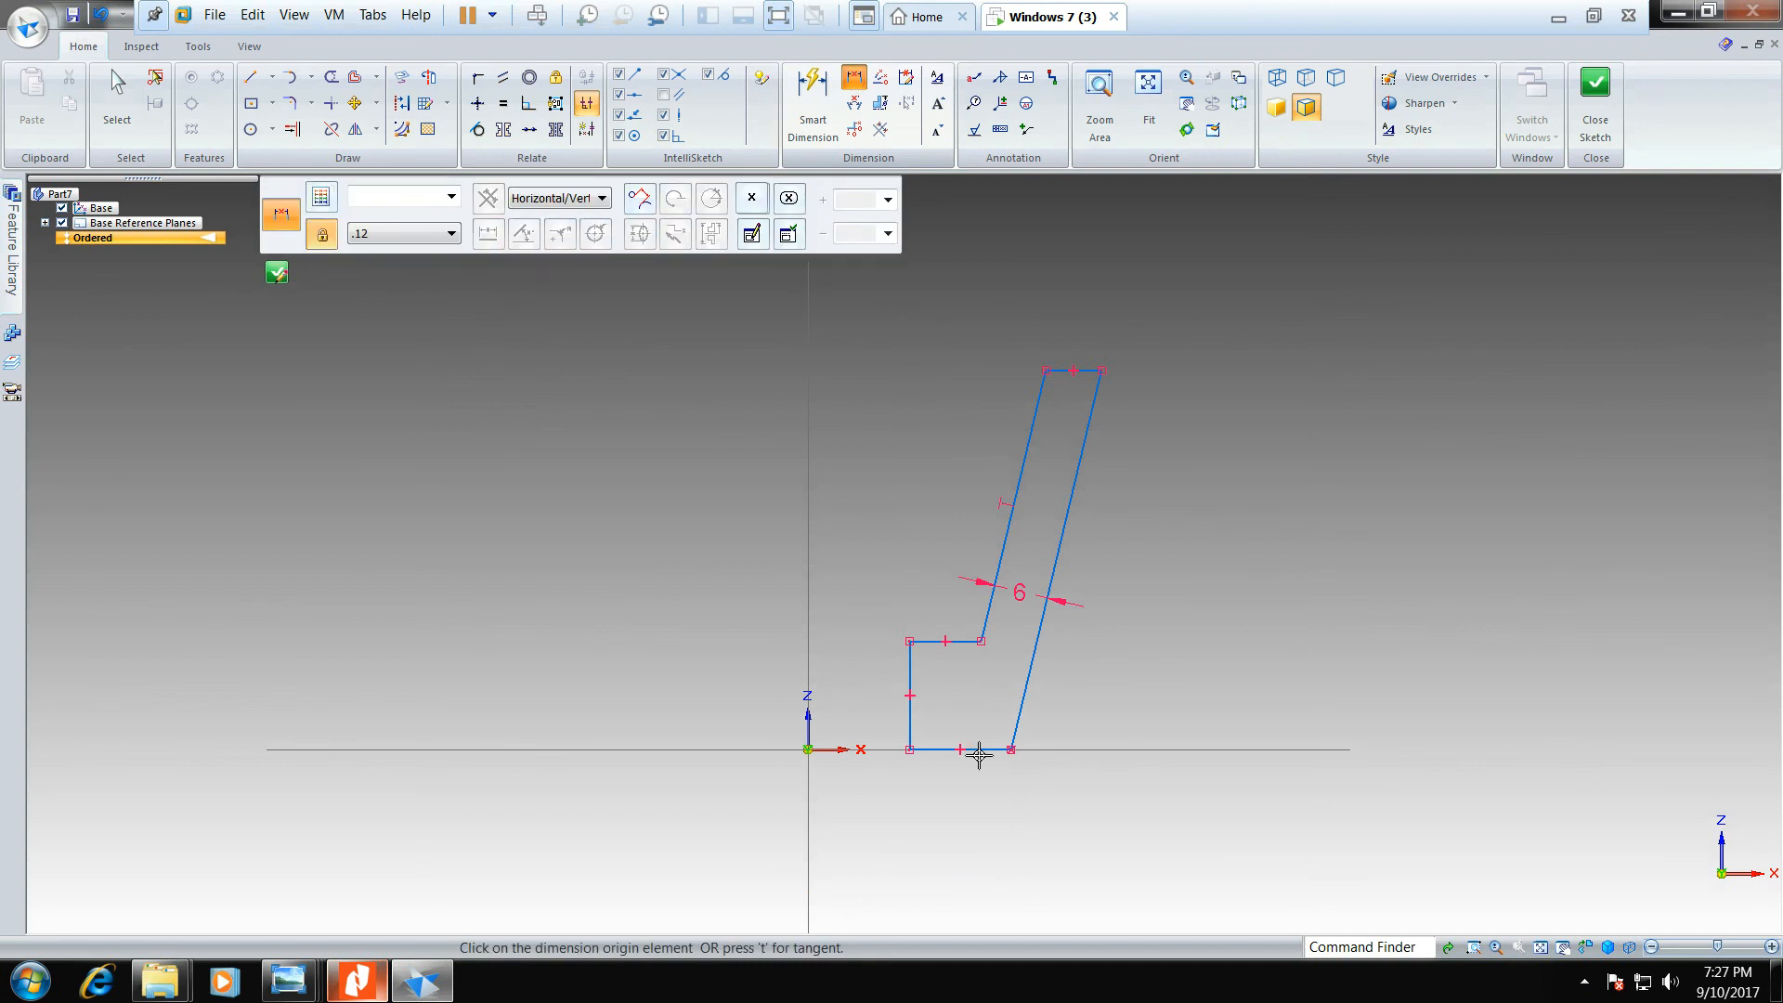
left_click(809, 667)
left_click(956, 853)
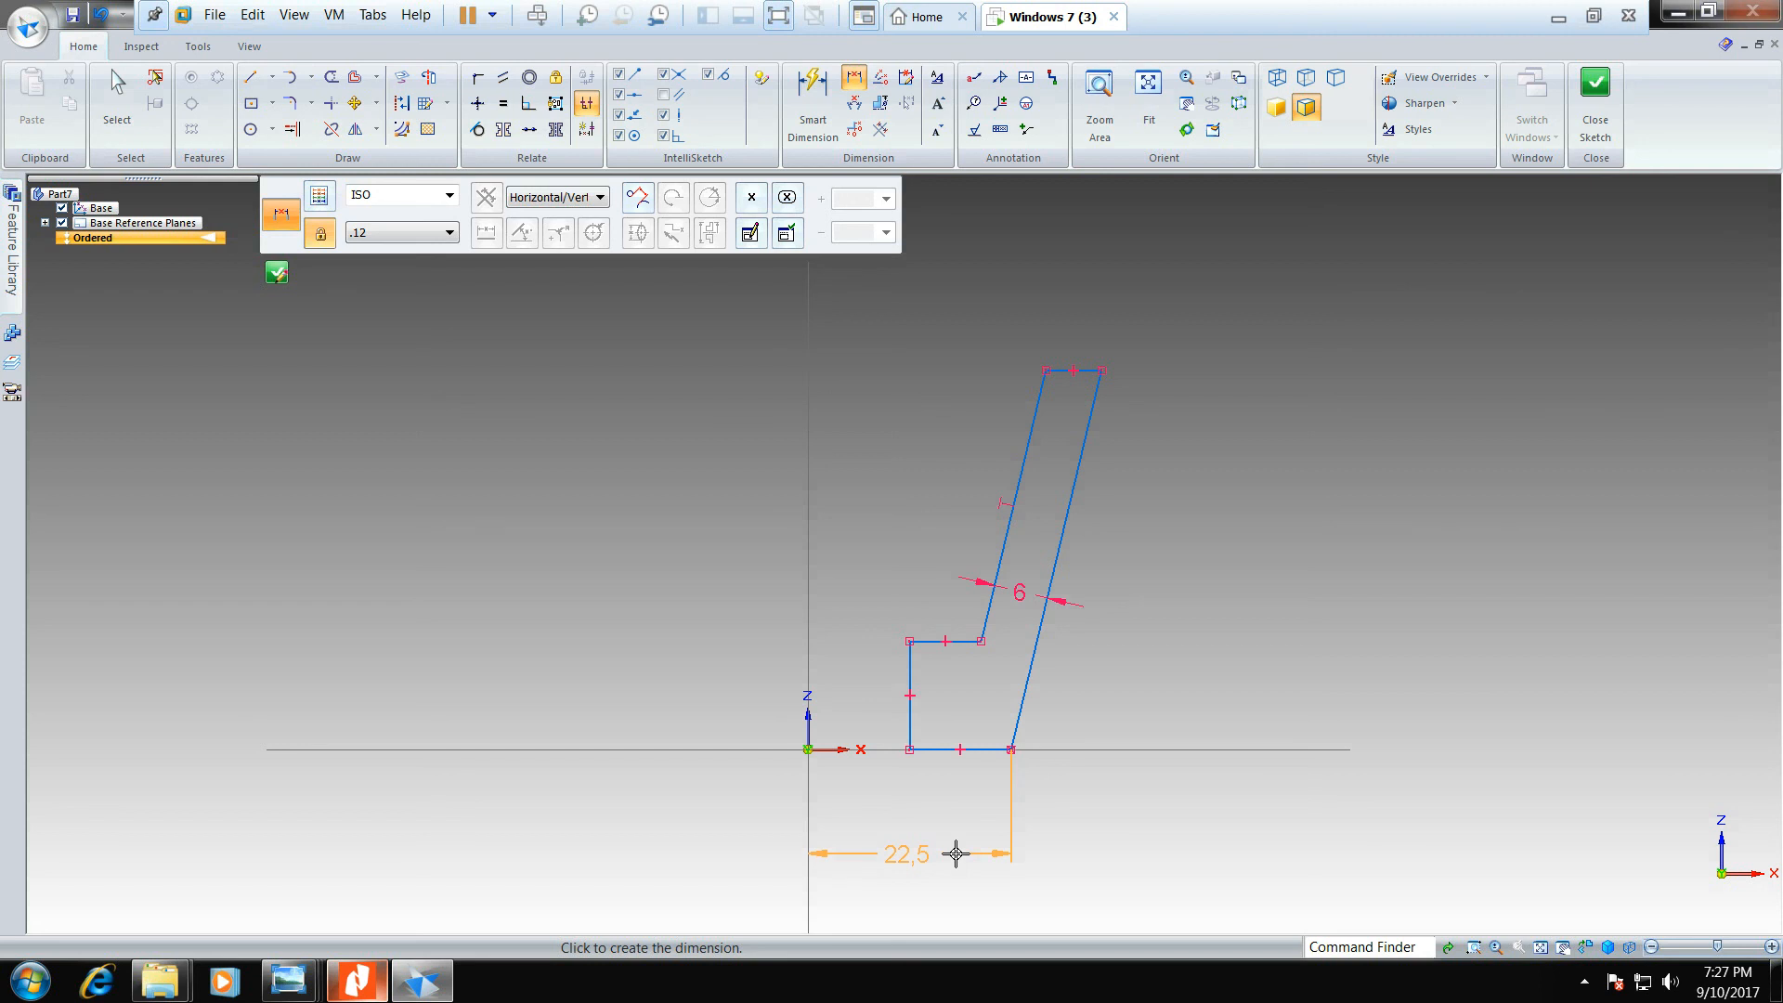
left_click(955, 853)
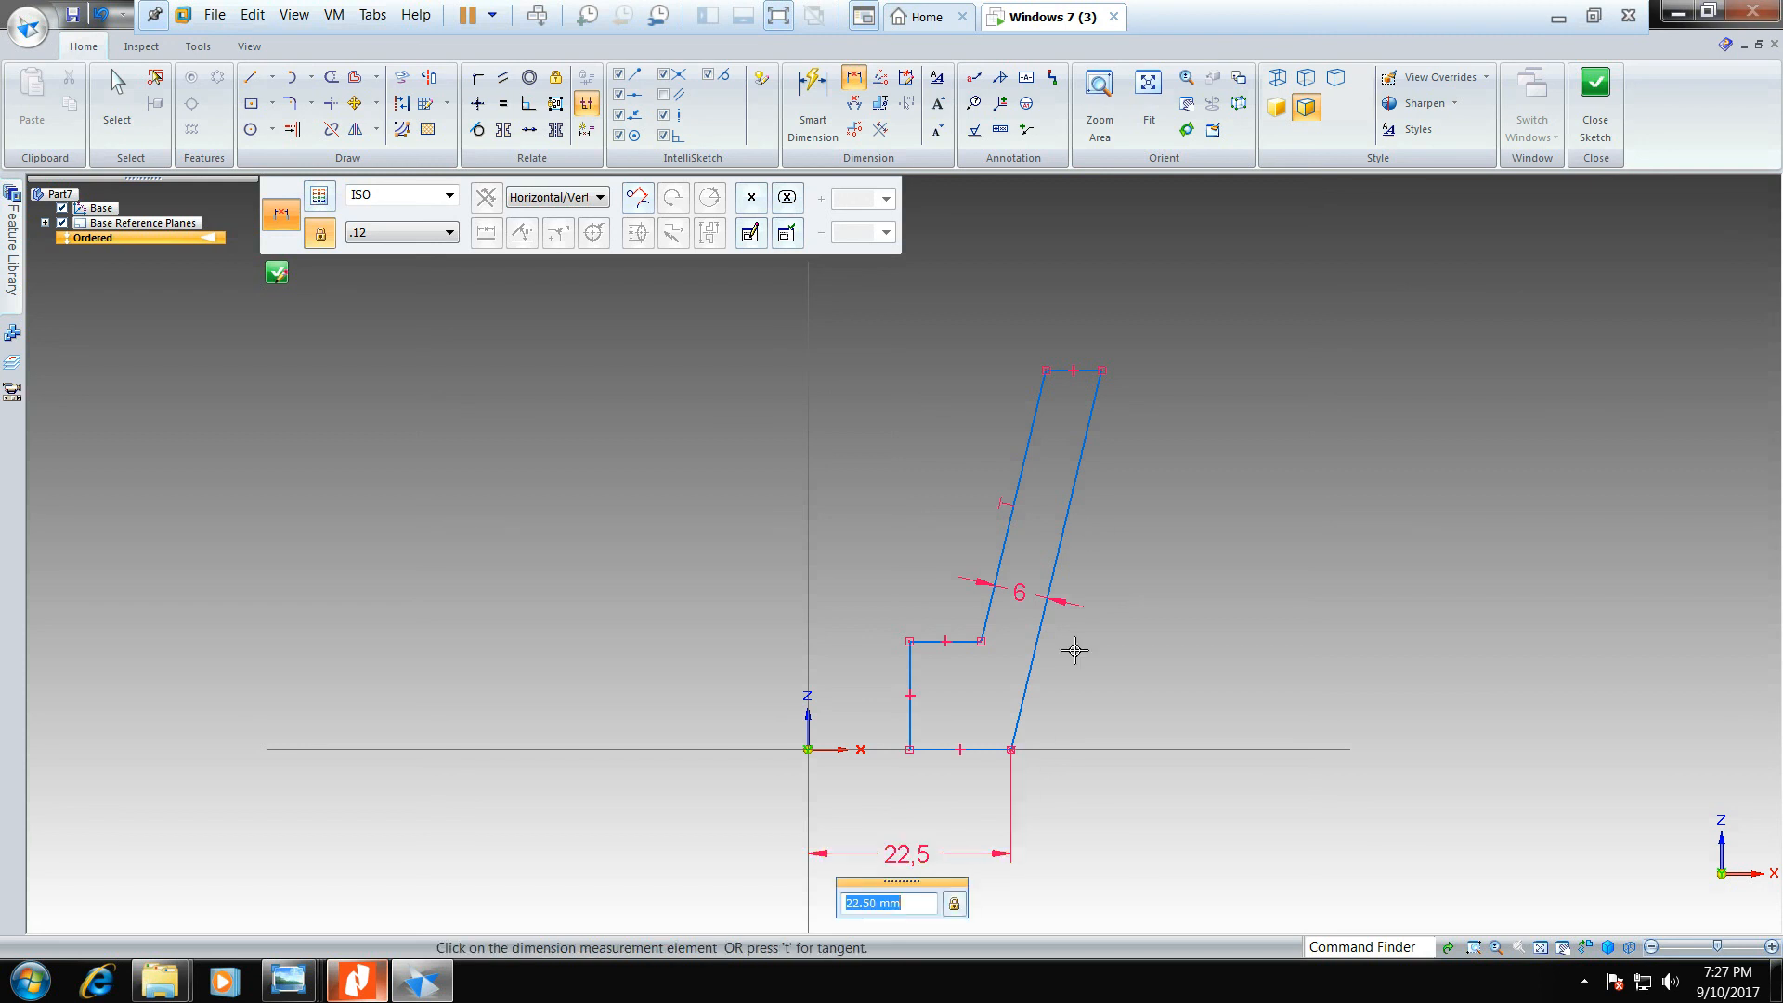
- Dimension the height of the vertical inner line between the base and the ledge
left_click(815, 86)
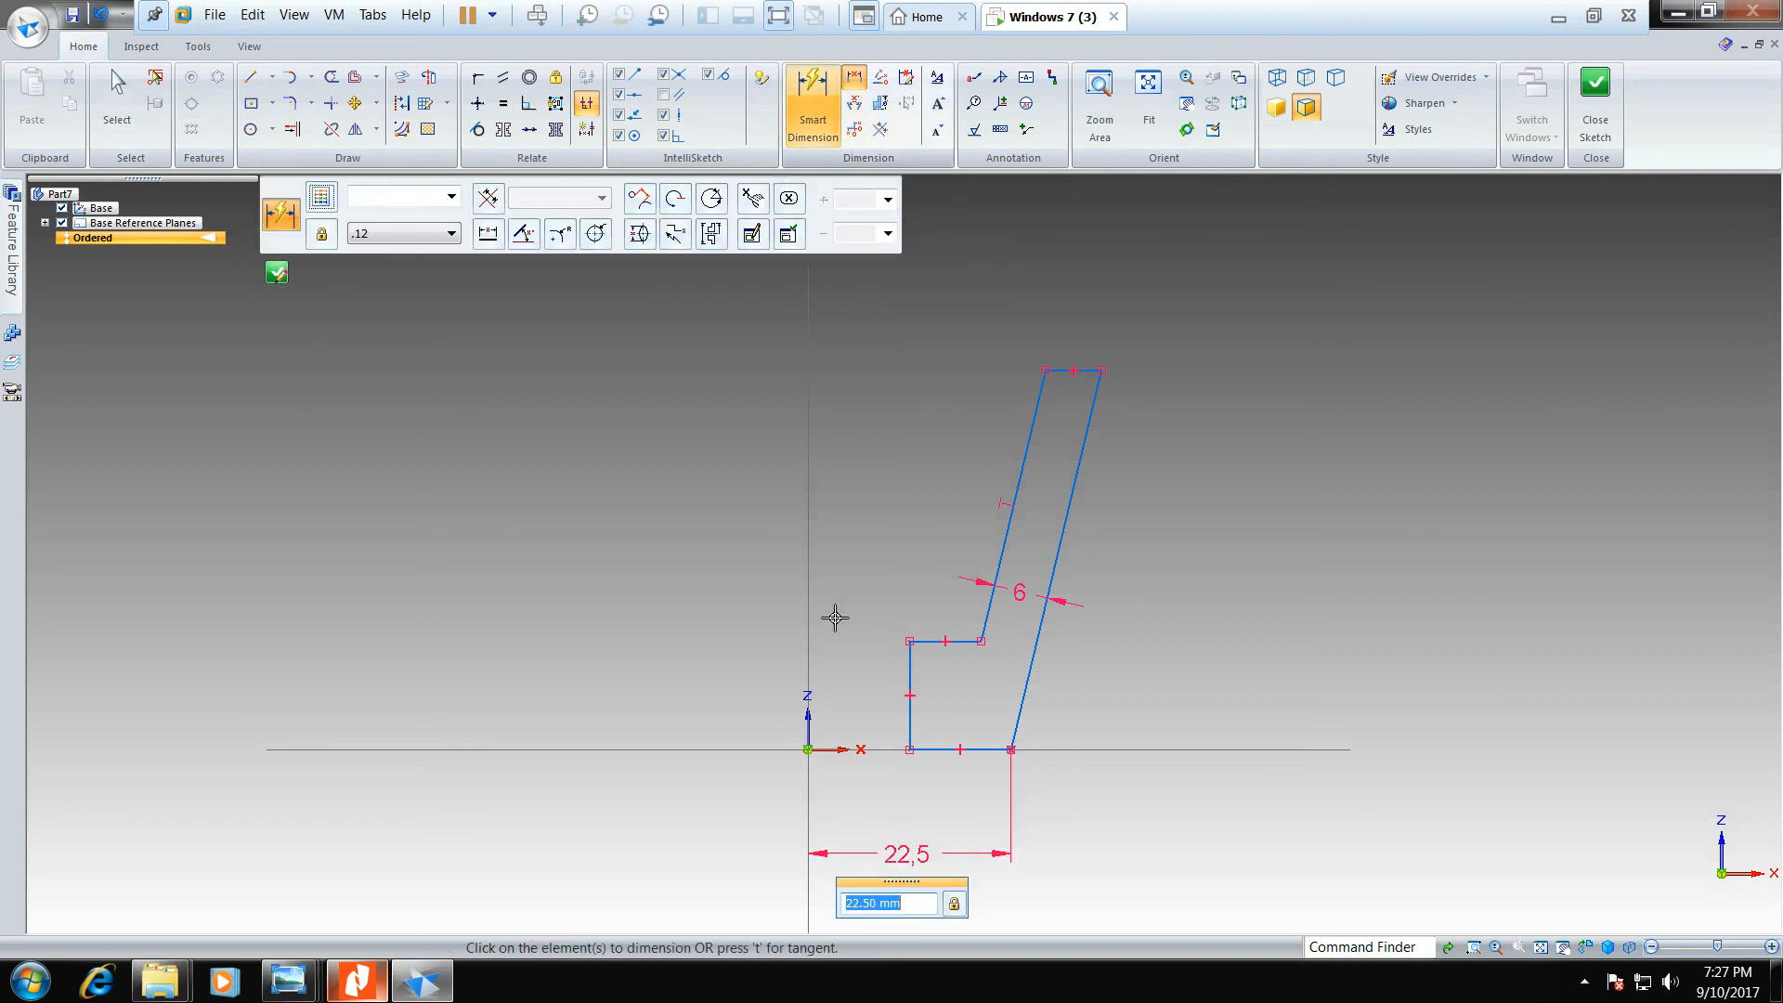
left_click(910, 668)
left_click(849, 675)
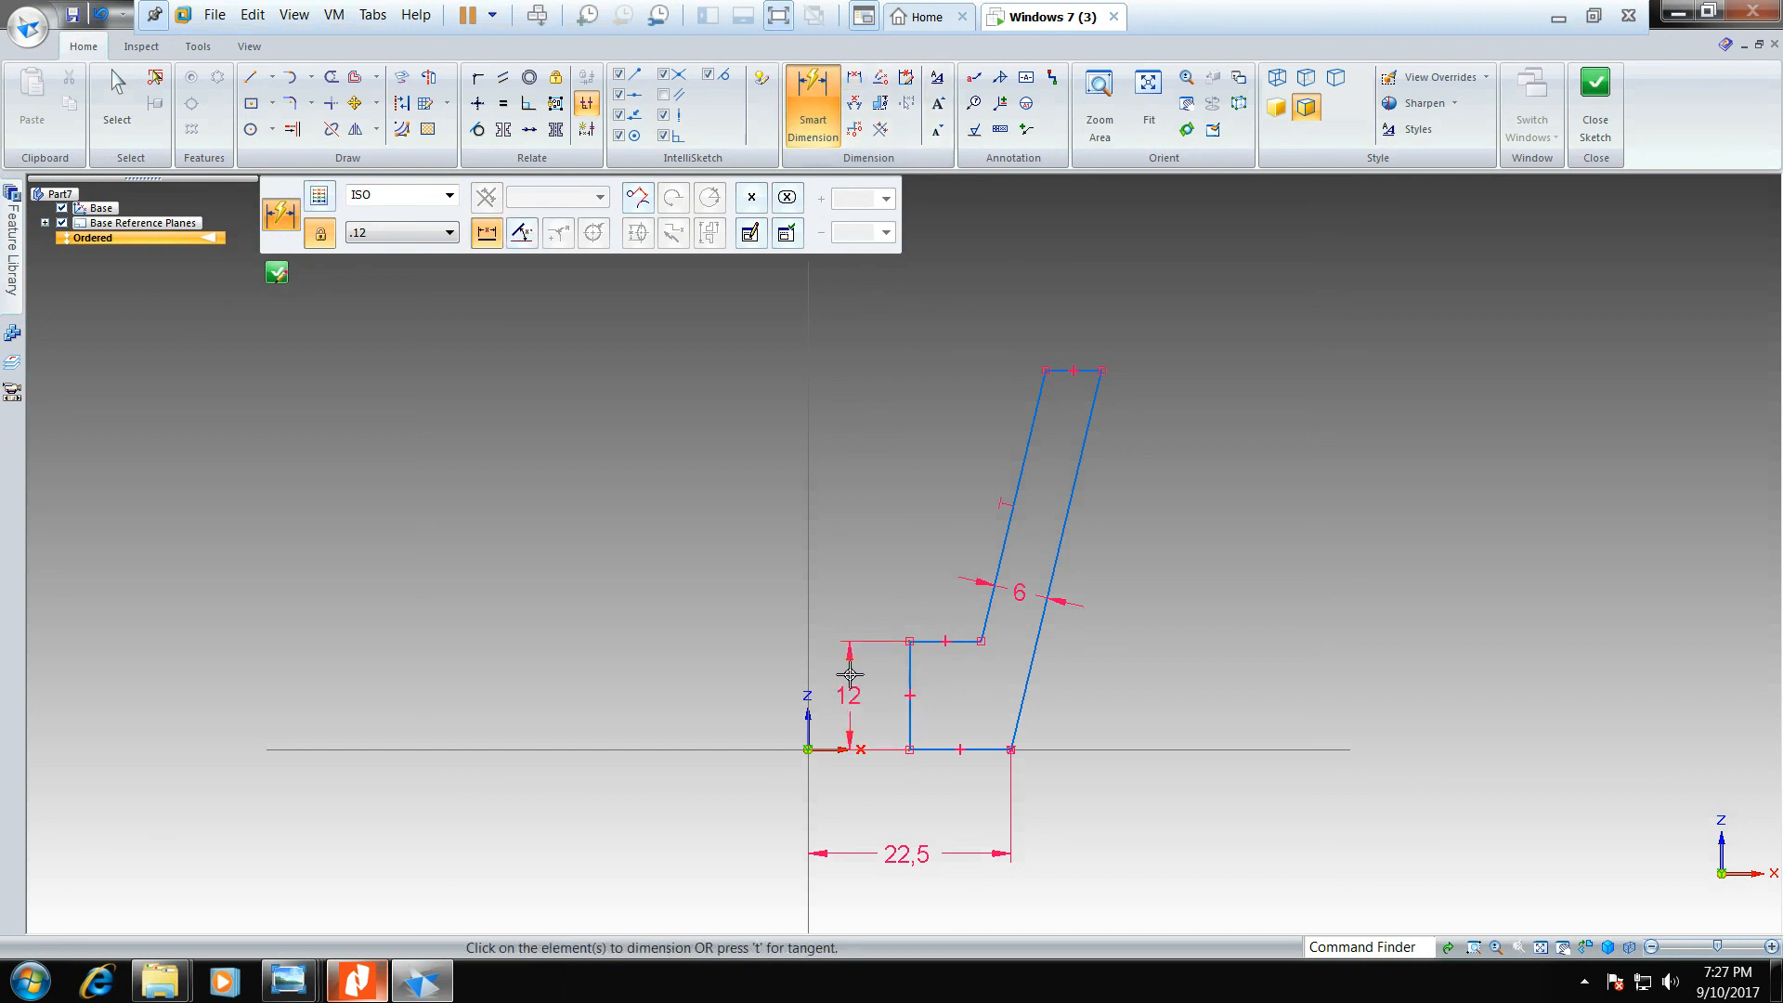
- Dimension the base line's length and the horizontal distance from the vertical Z axis to the rim's outer end
left_click(978, 748)
left_click(966, 793)
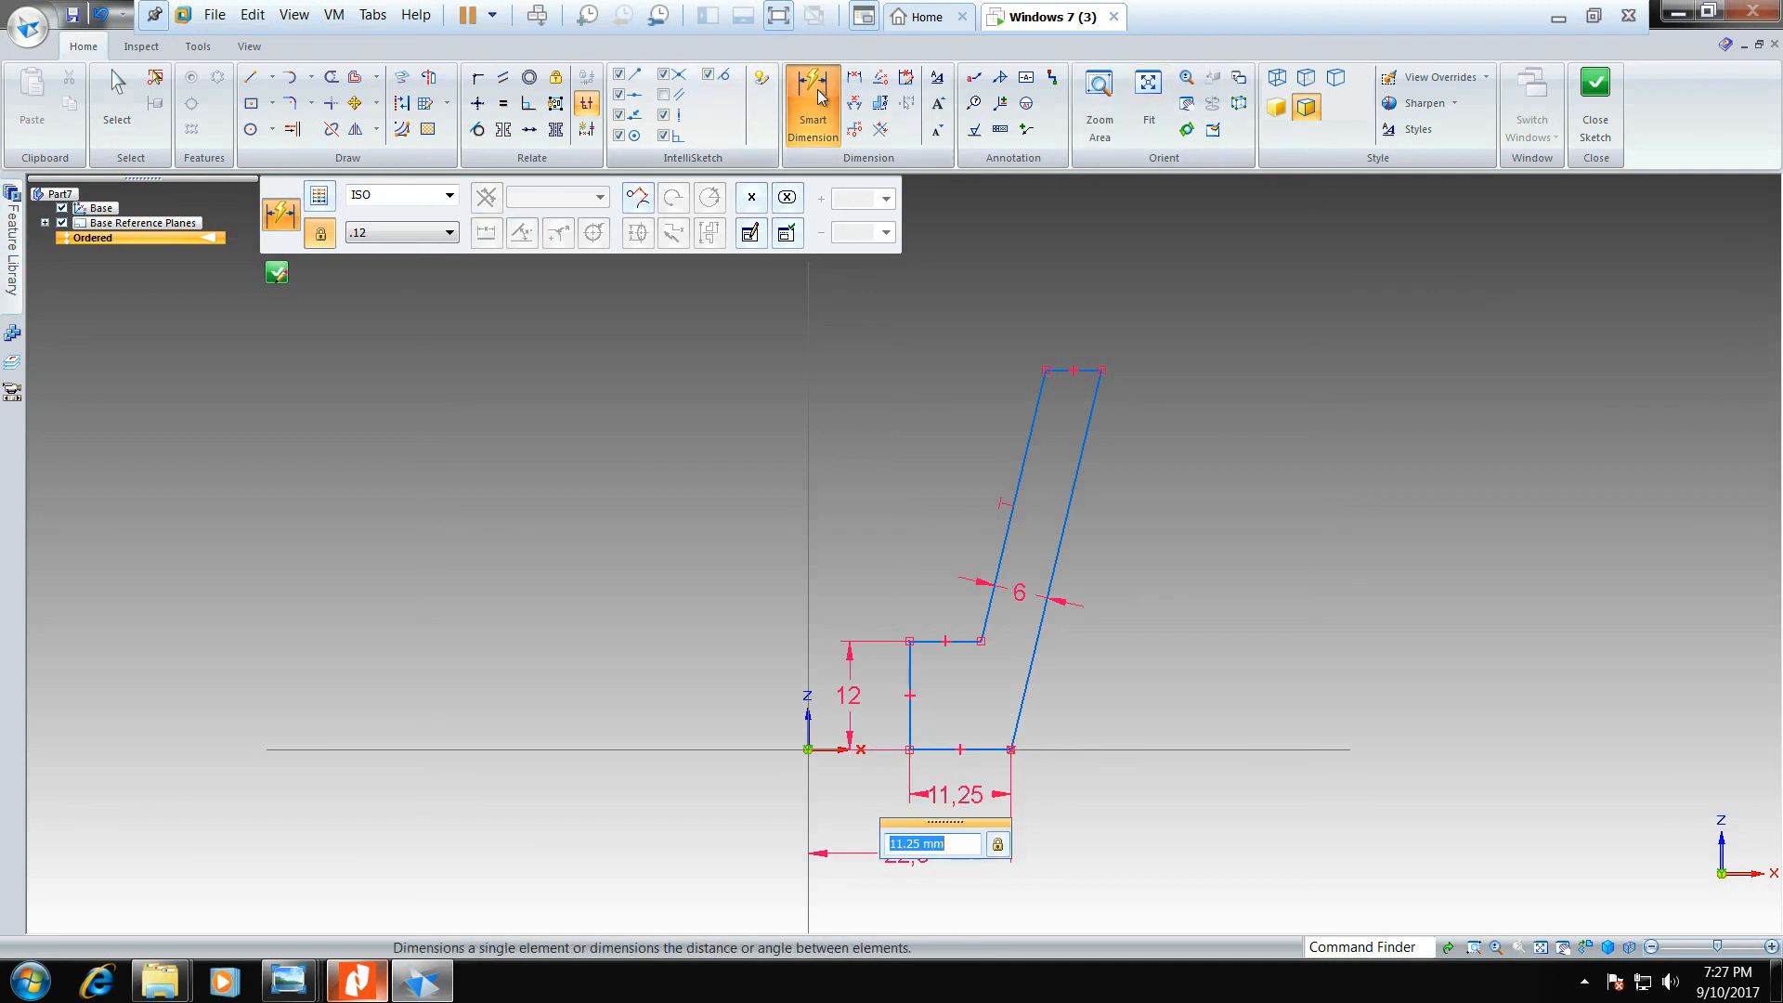
left_click(856, 86)
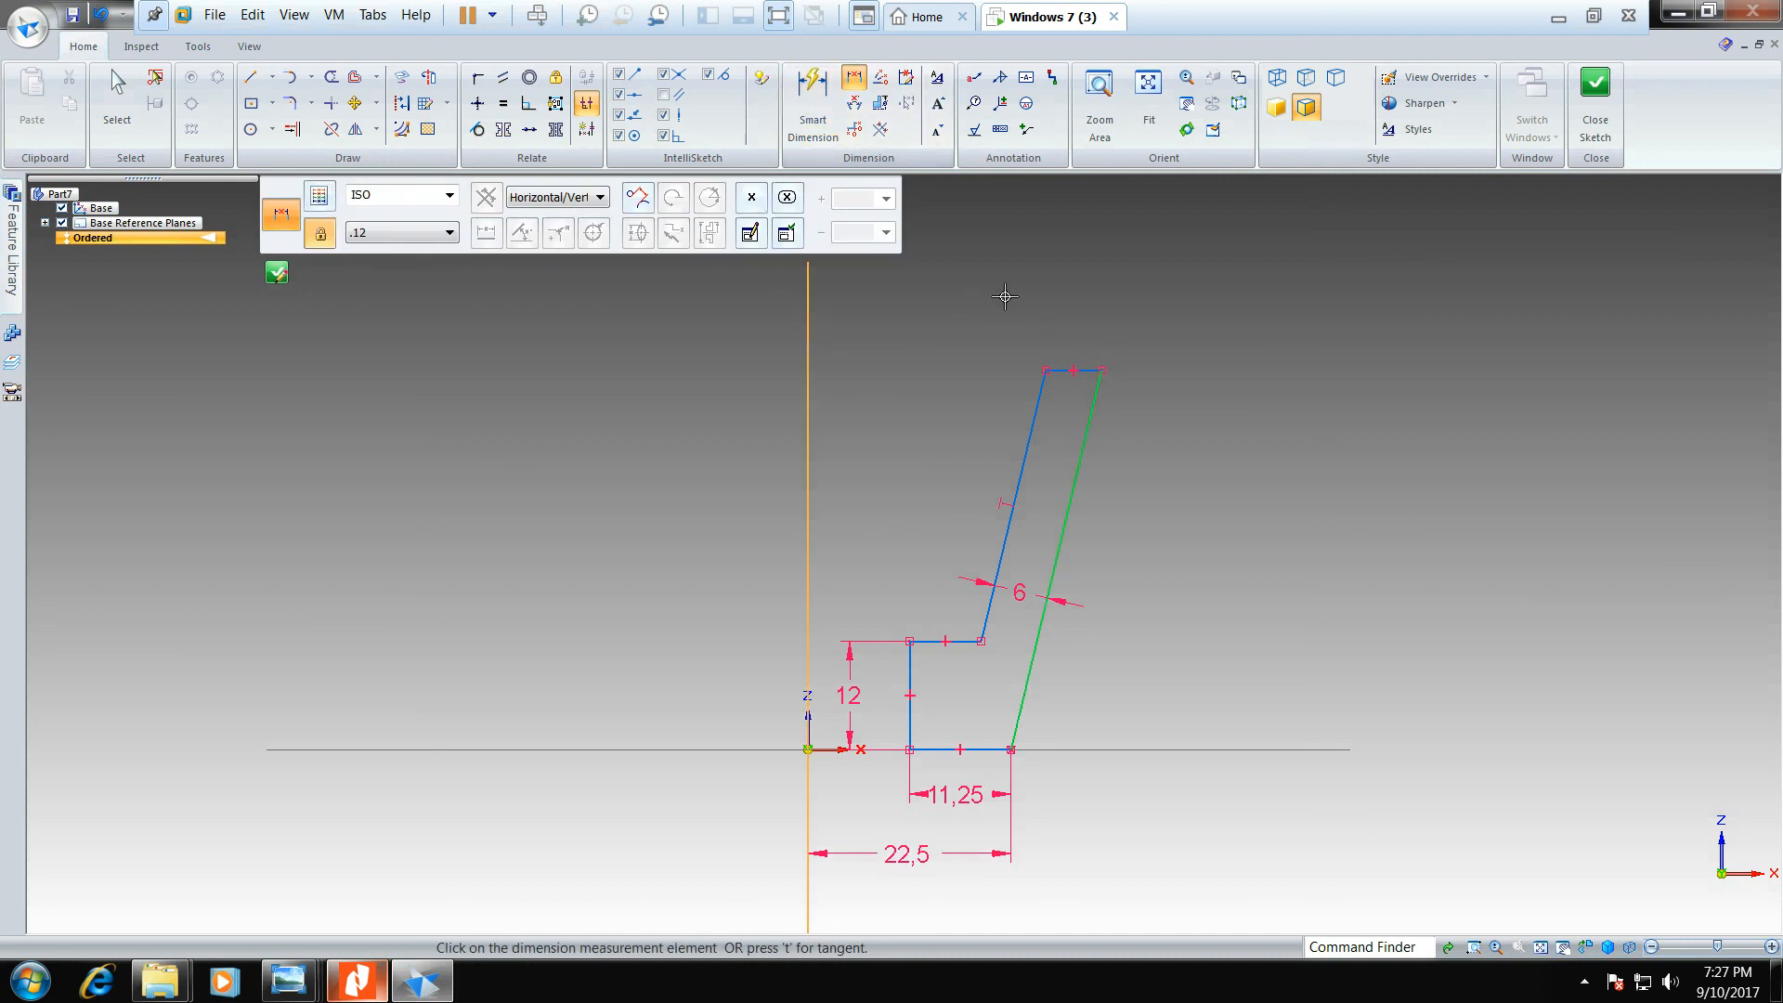
left_click(1003, 288)
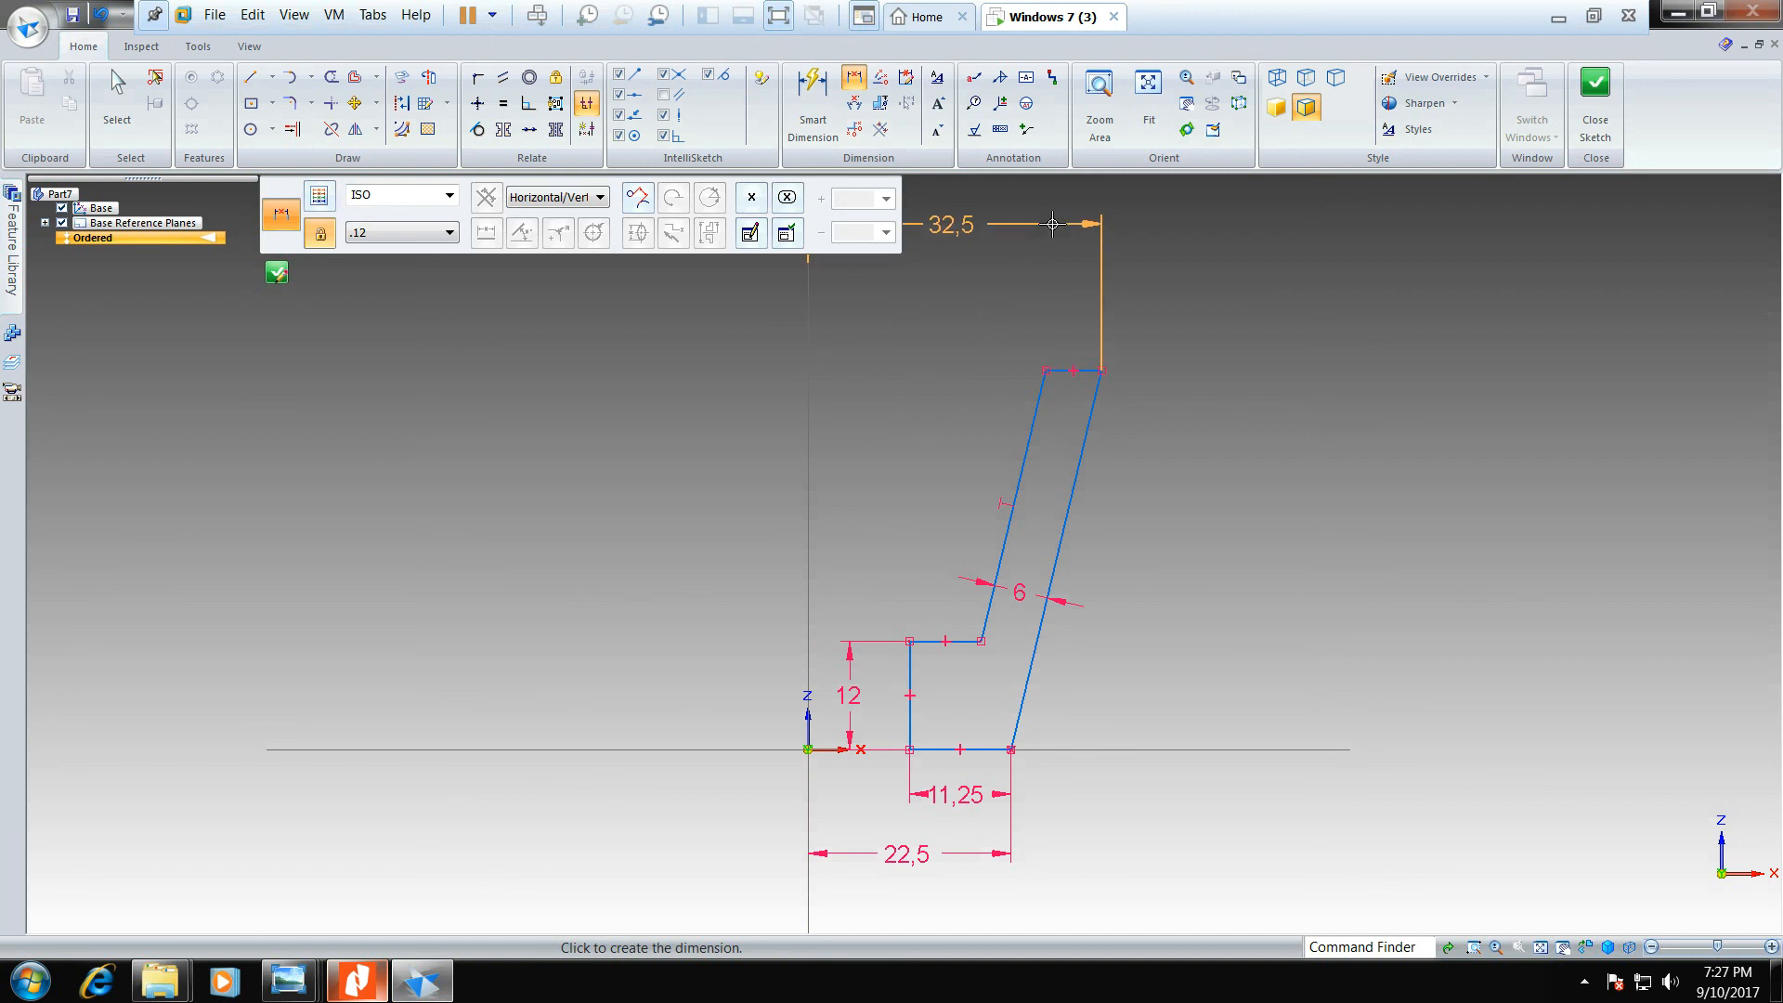
left_click(1047, 265)
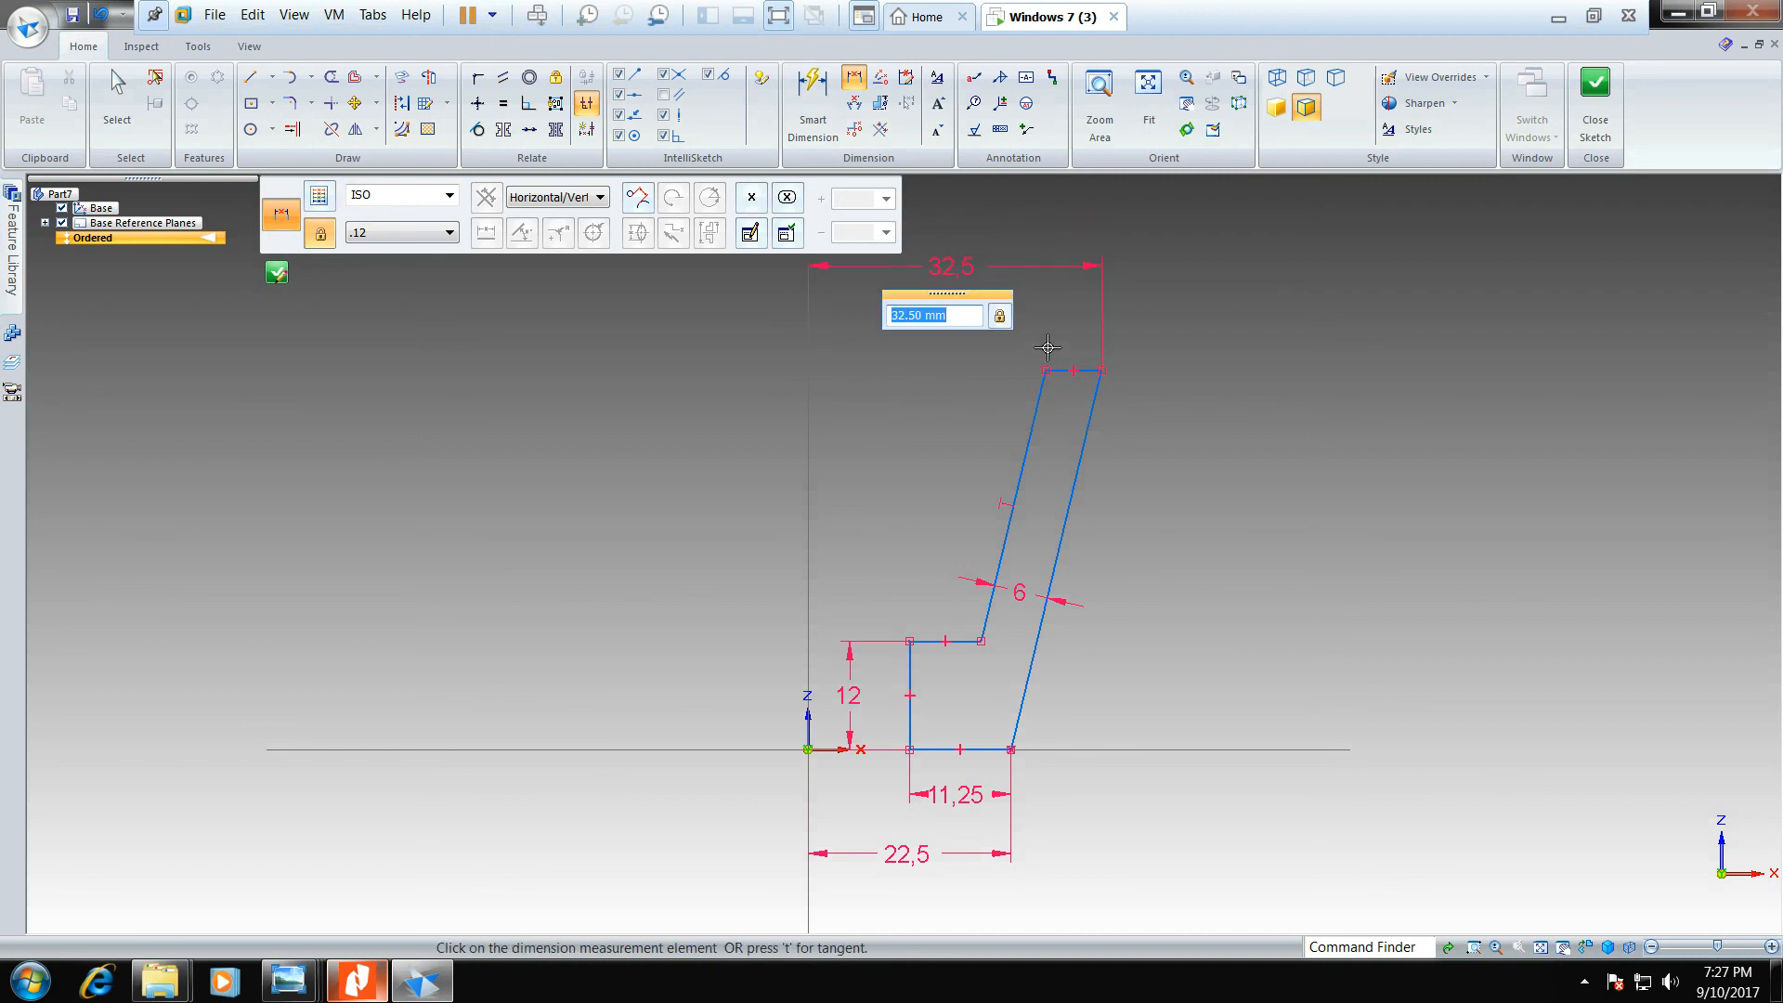
- Dimension the horizontal ledge line's length and set it to 7.75 mm
left_click(812, 93)
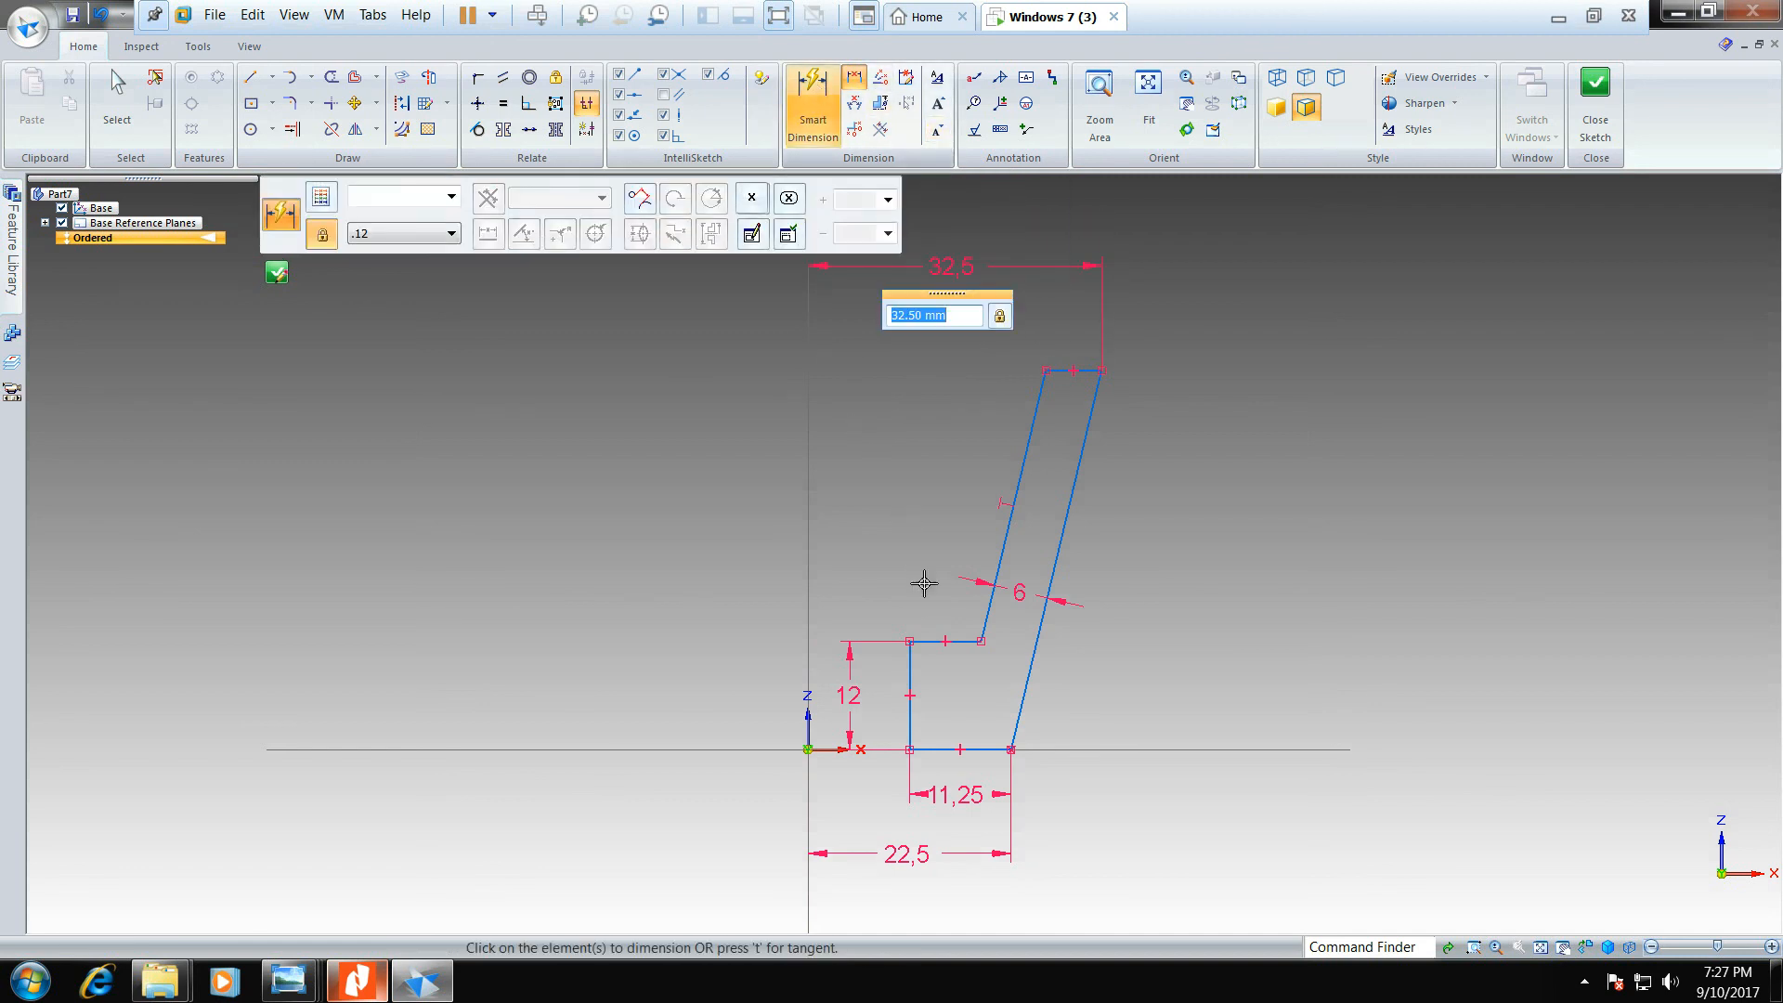
left_click(929, 641)
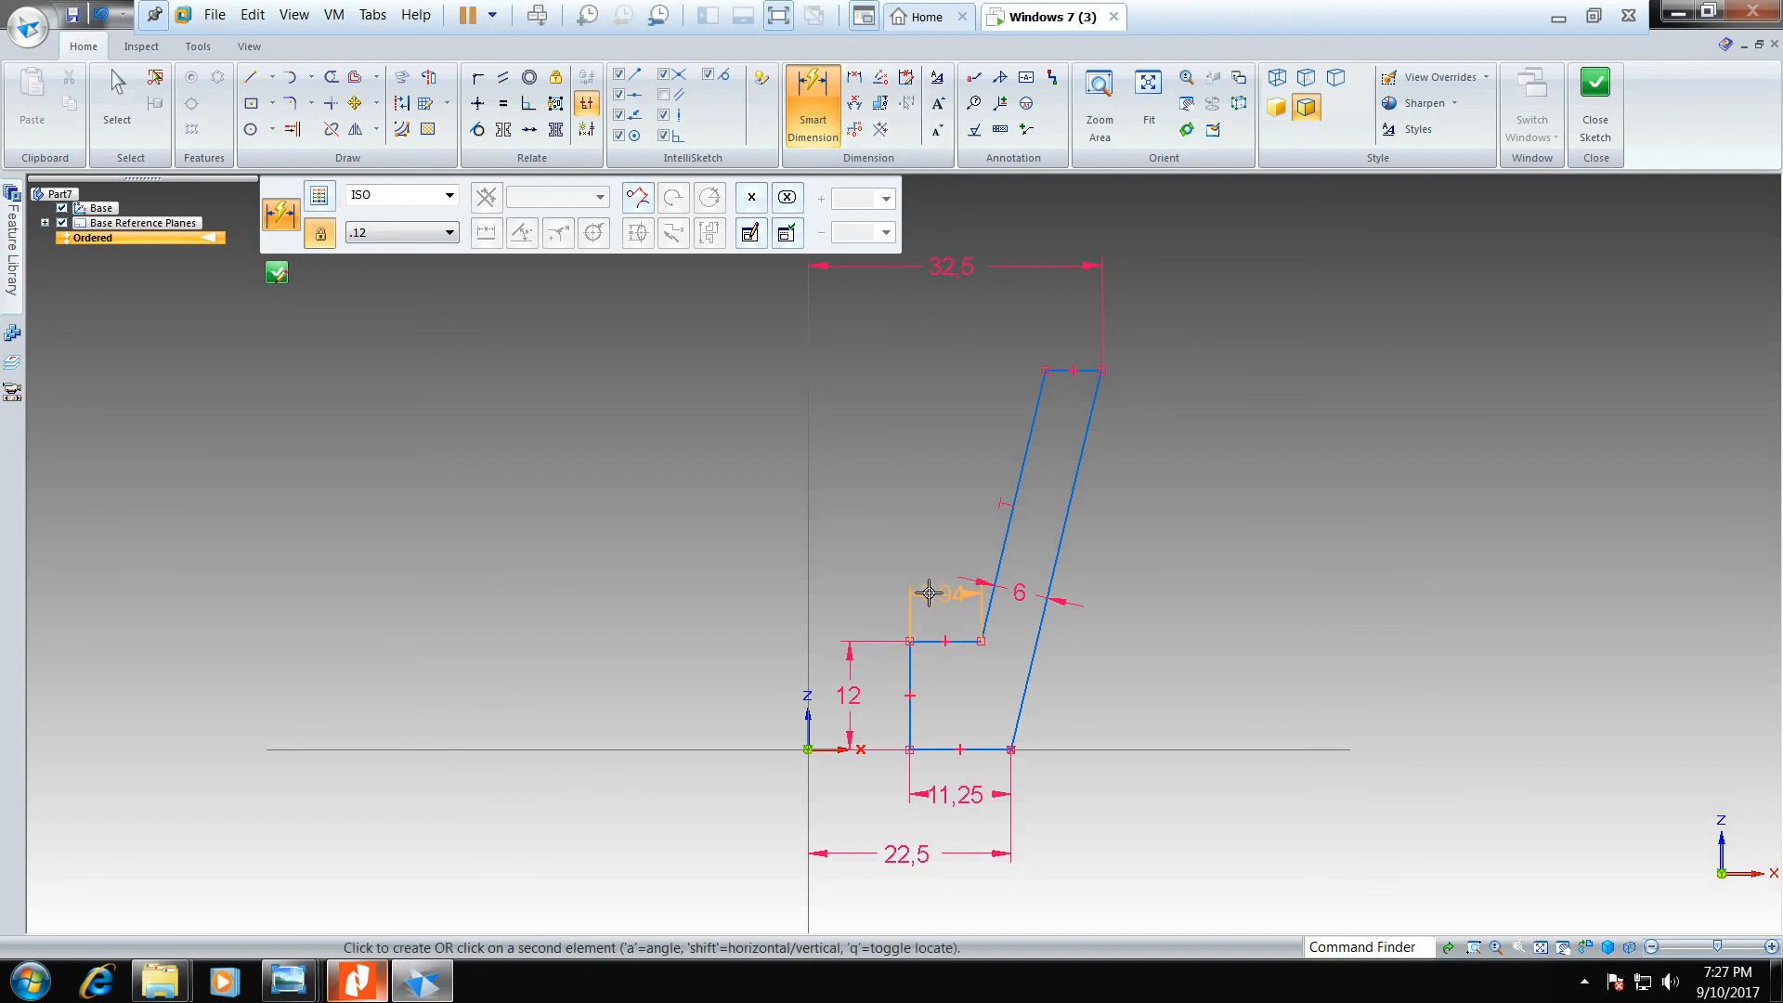
left_click(926, 588)
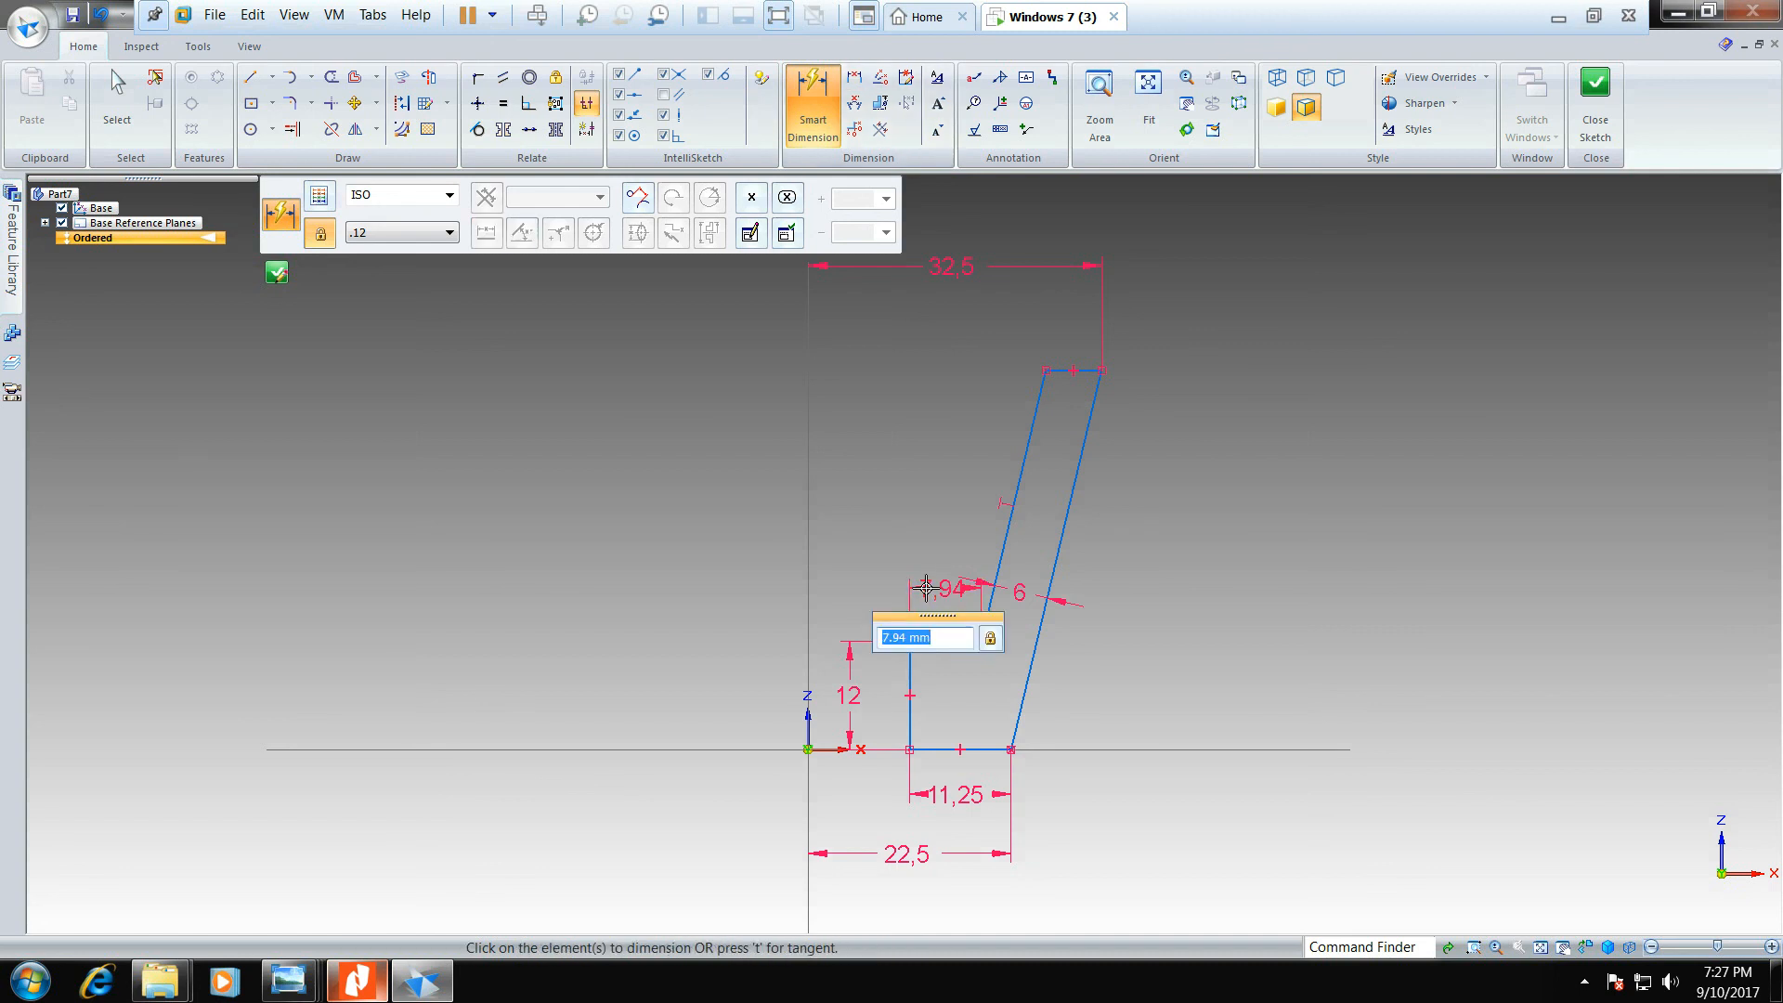
type("7.75")
key("Return")
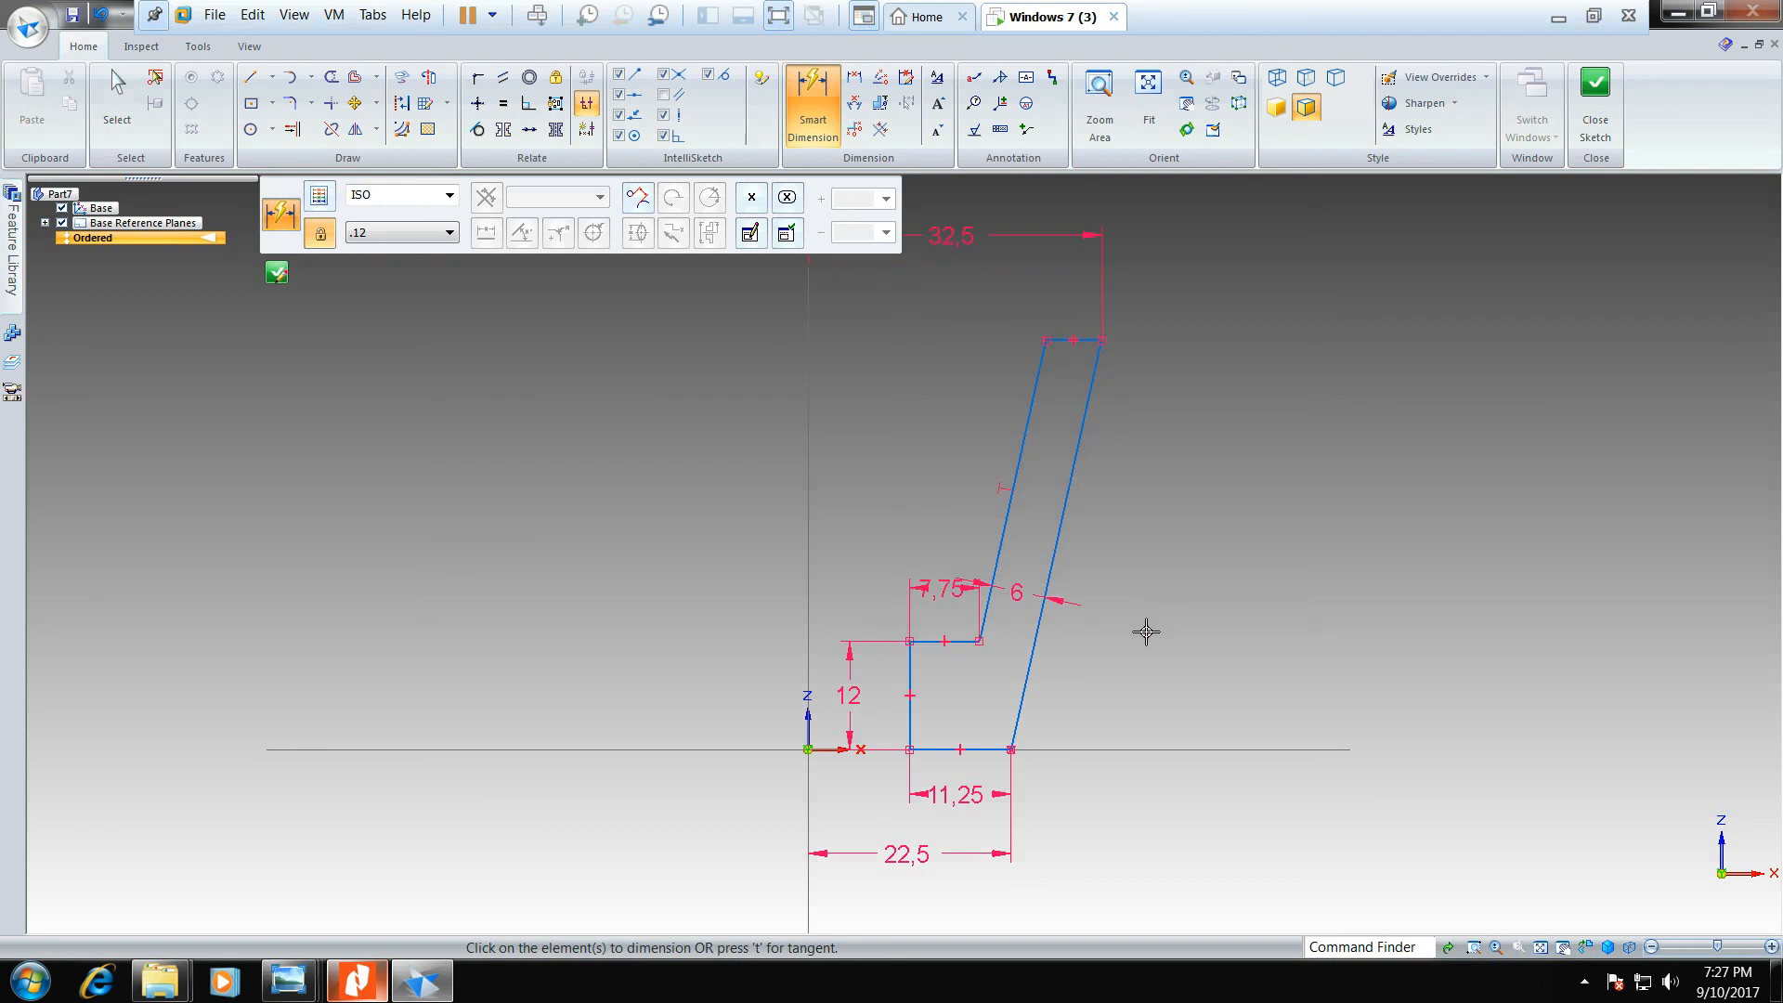
- Set the vertical Z axis as the axis of revolution and revolve the cup profile 360° into a solid
left_click(428, 76)
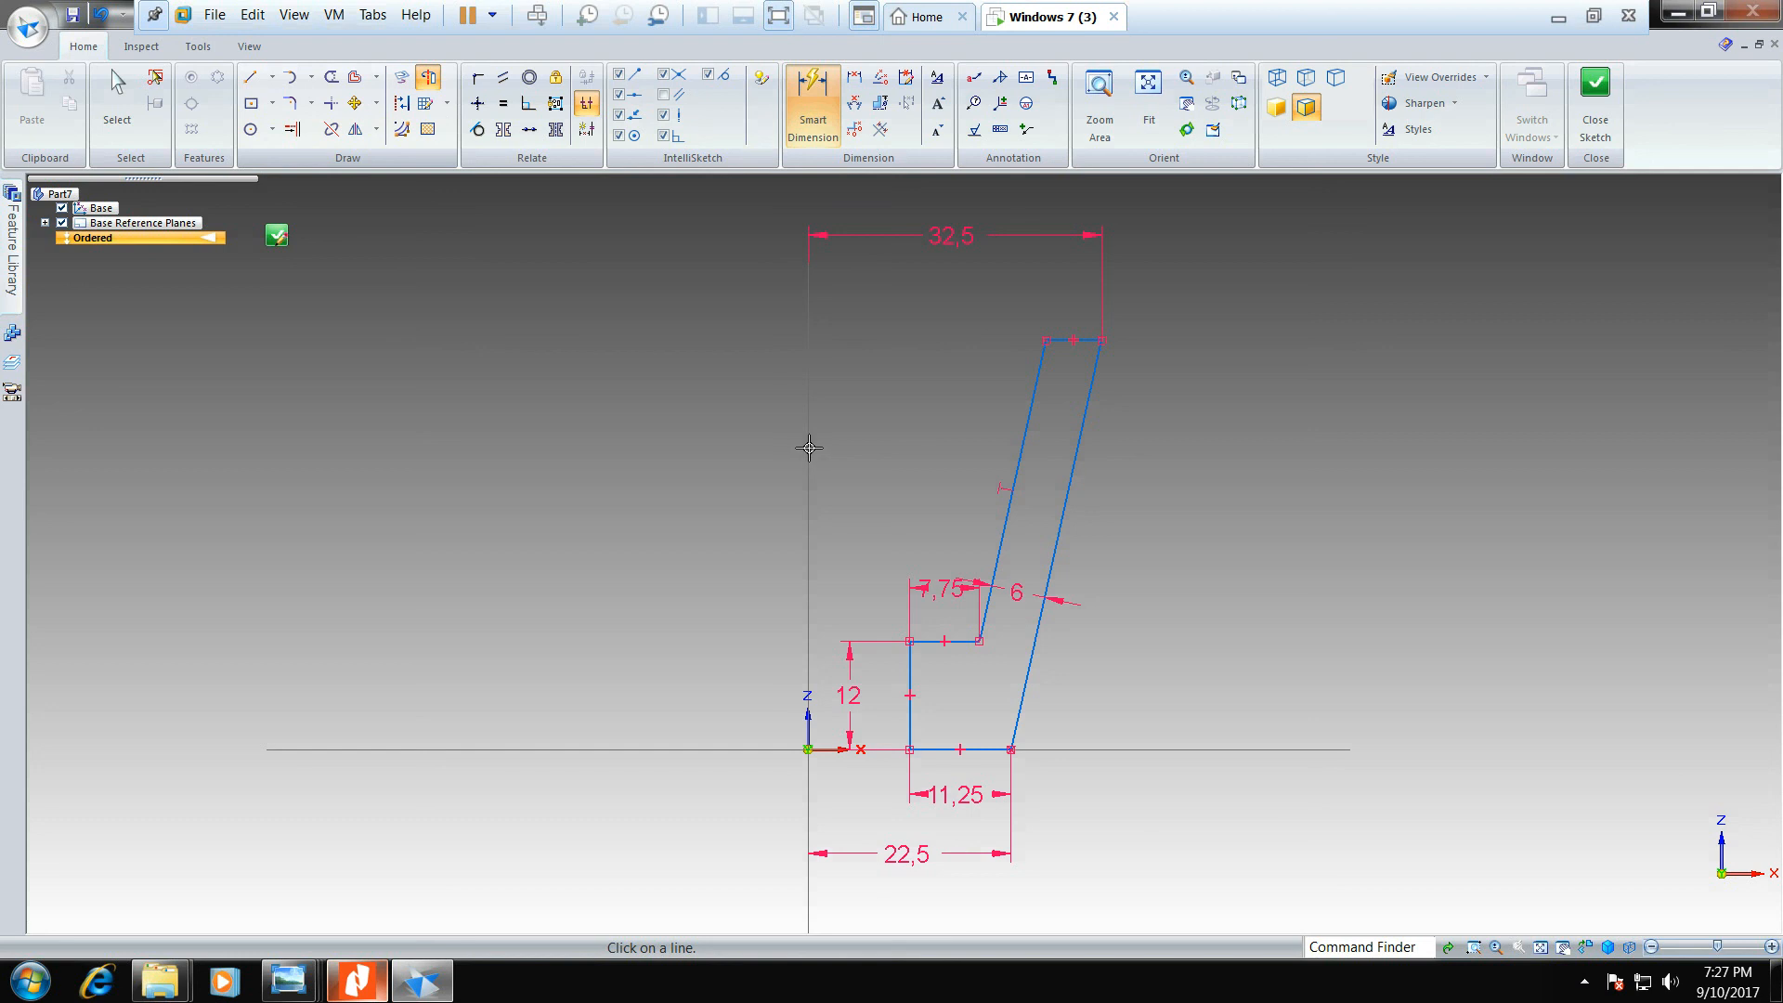
left_click(809, 448)
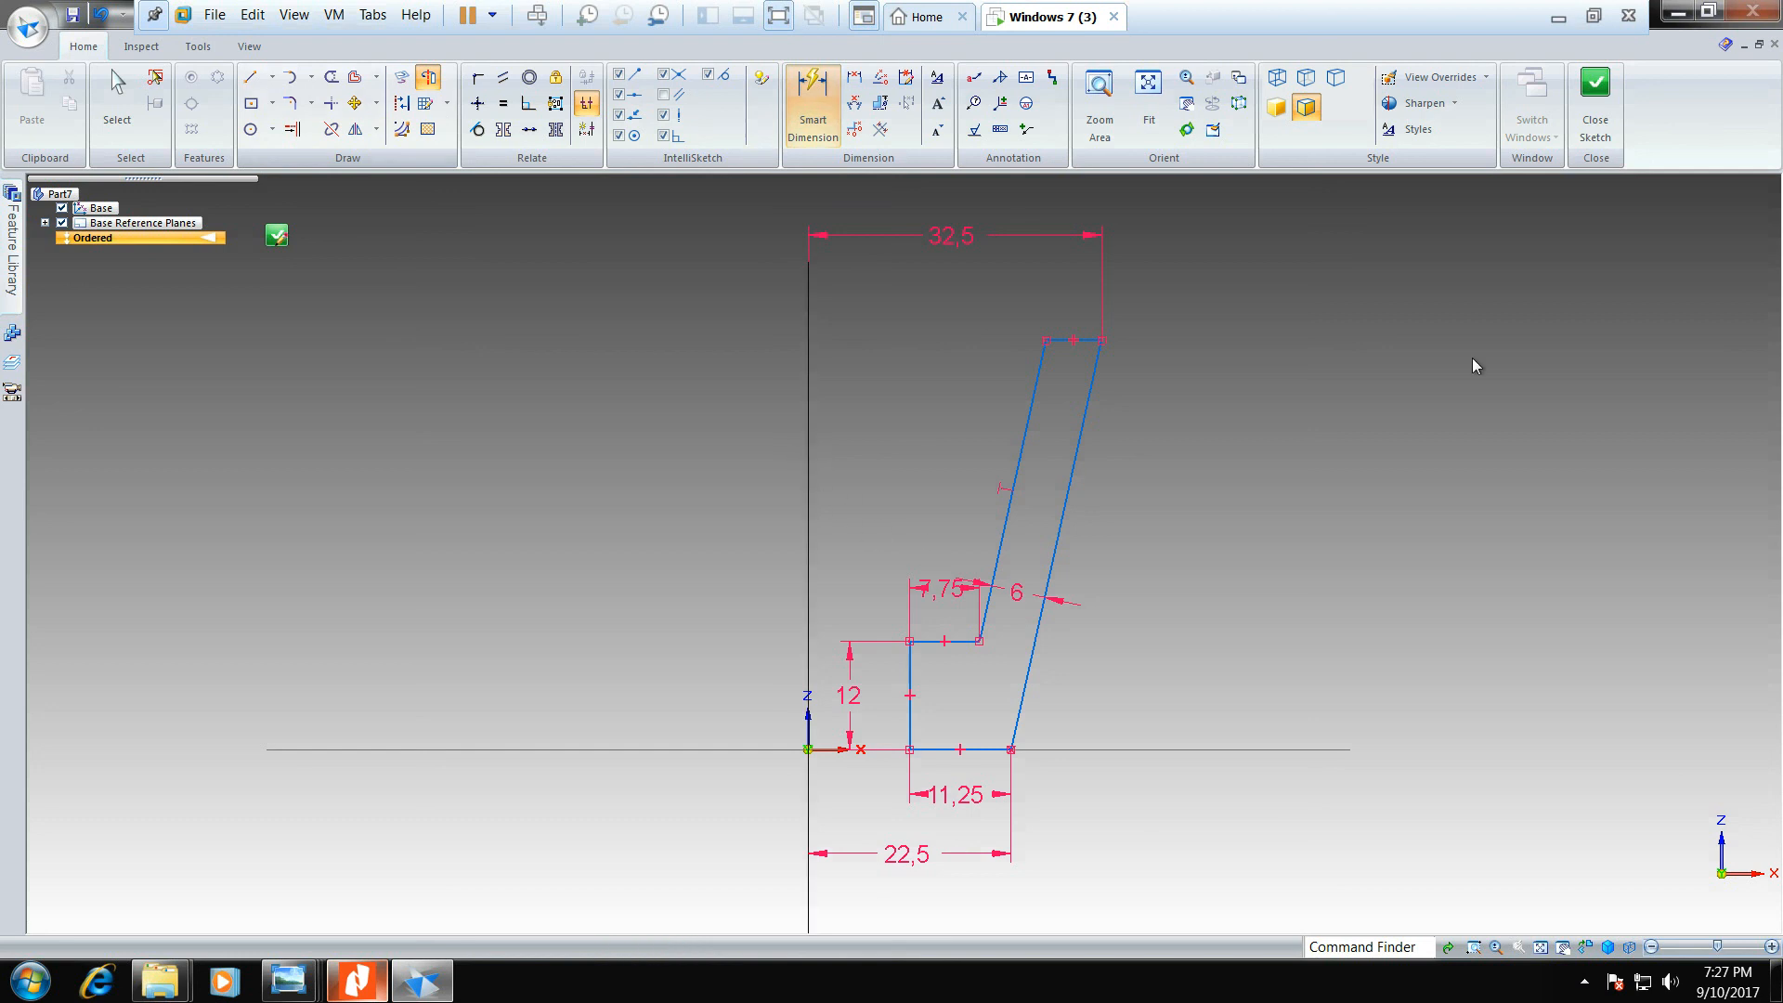
left_click(1609, 102)
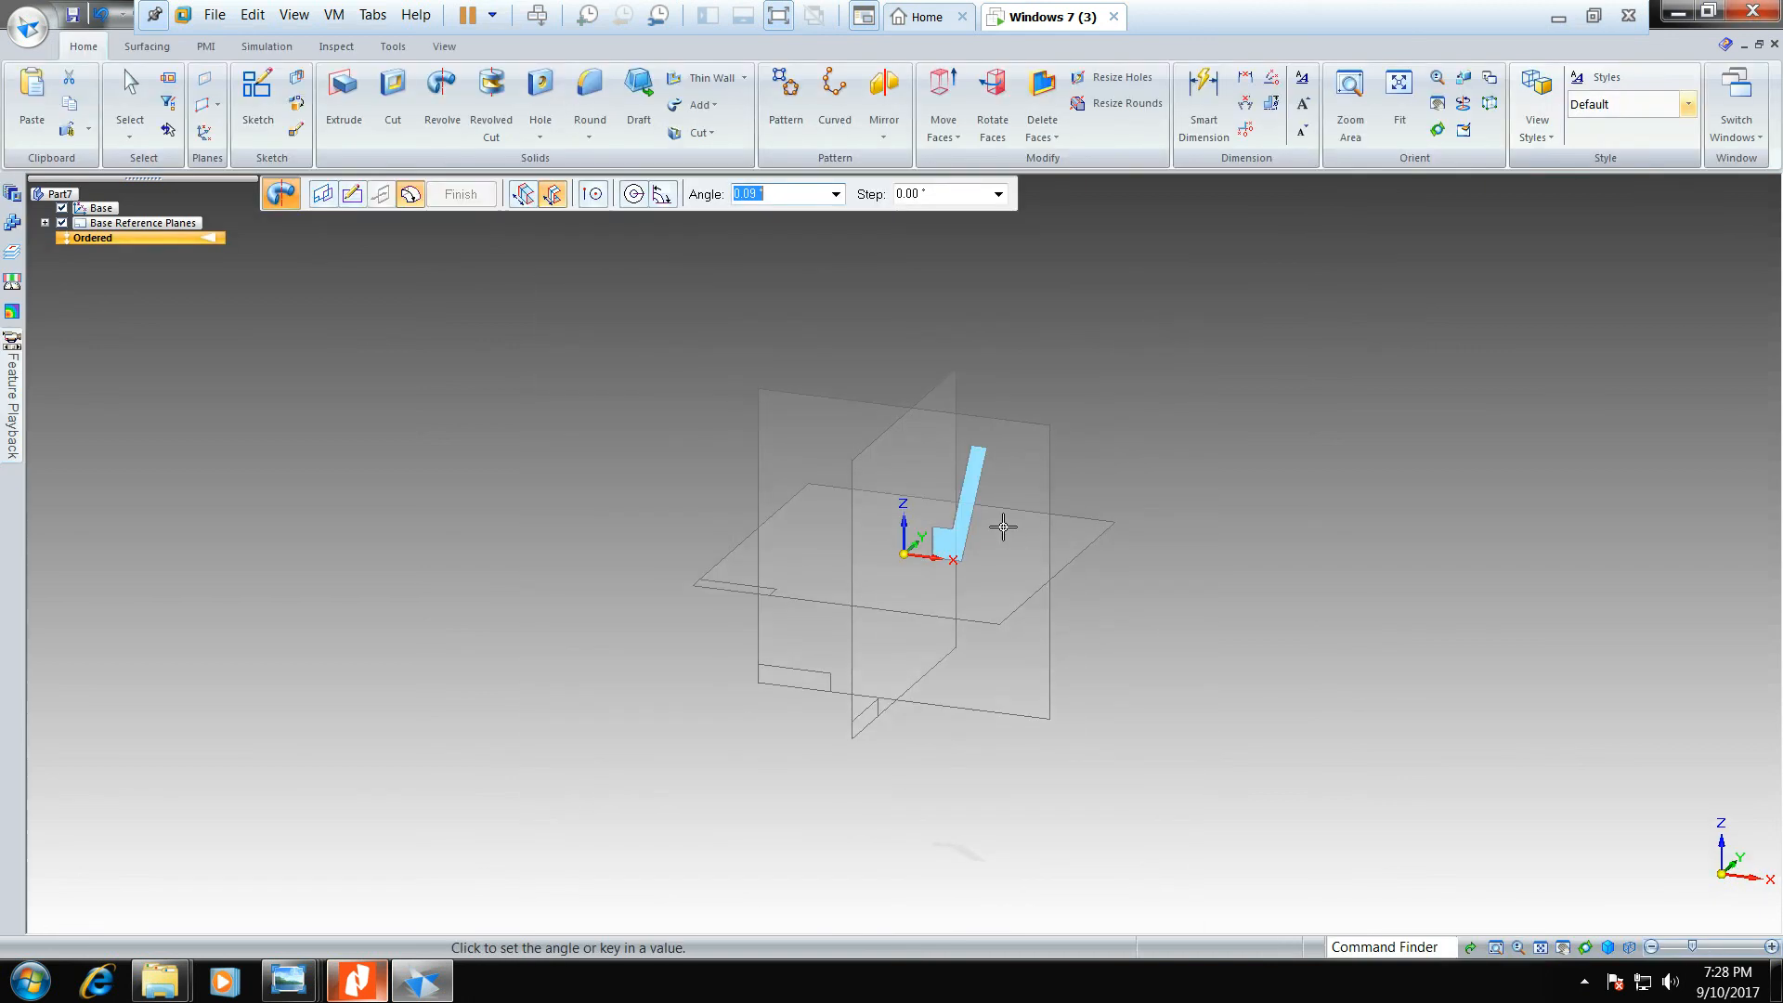
type("360")
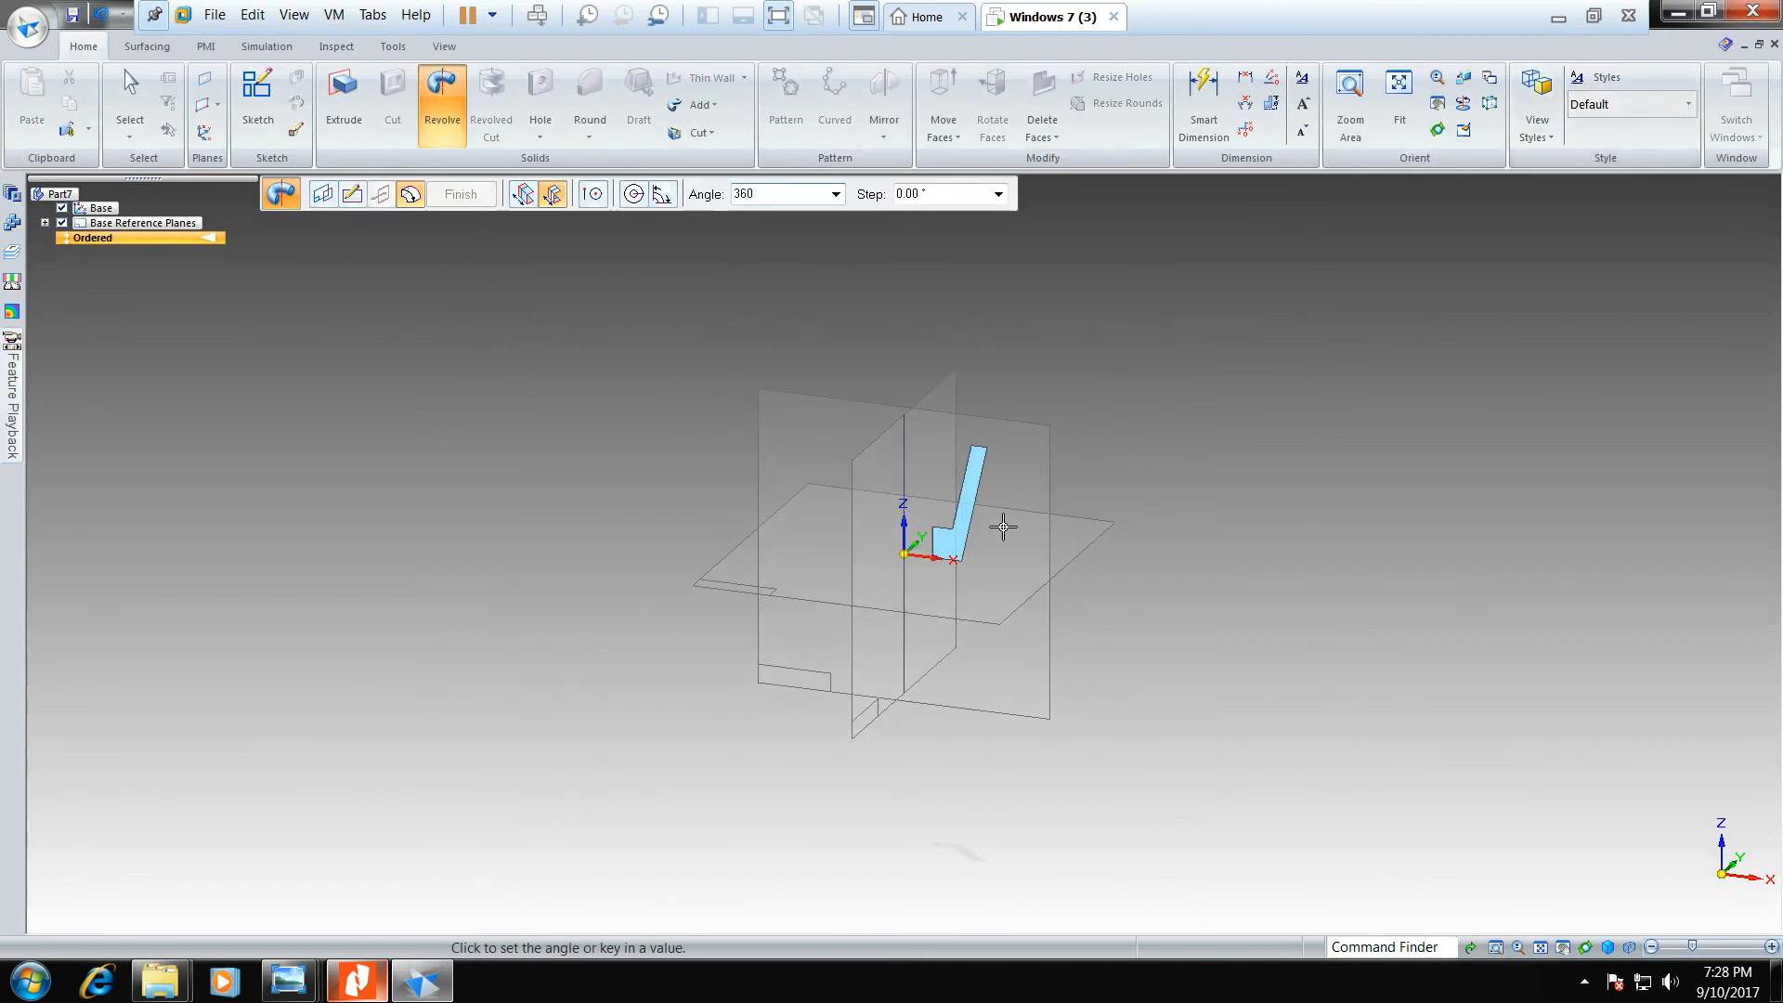
key("Return")
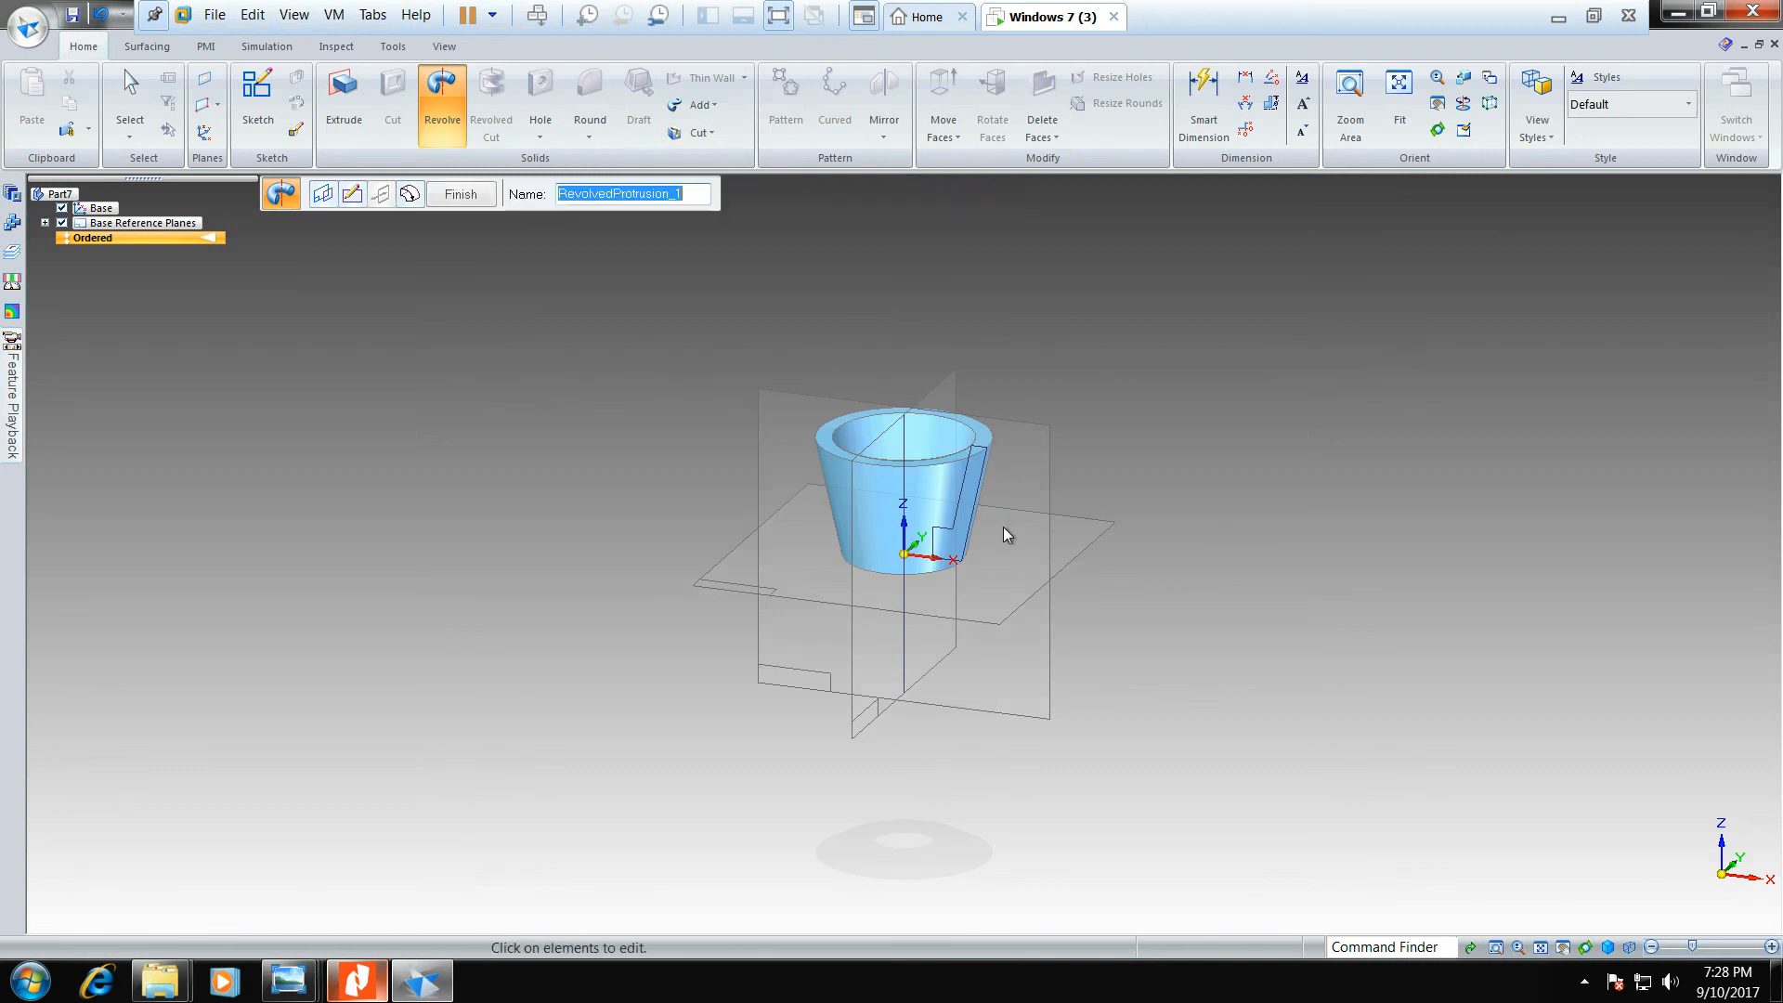
key("Return")
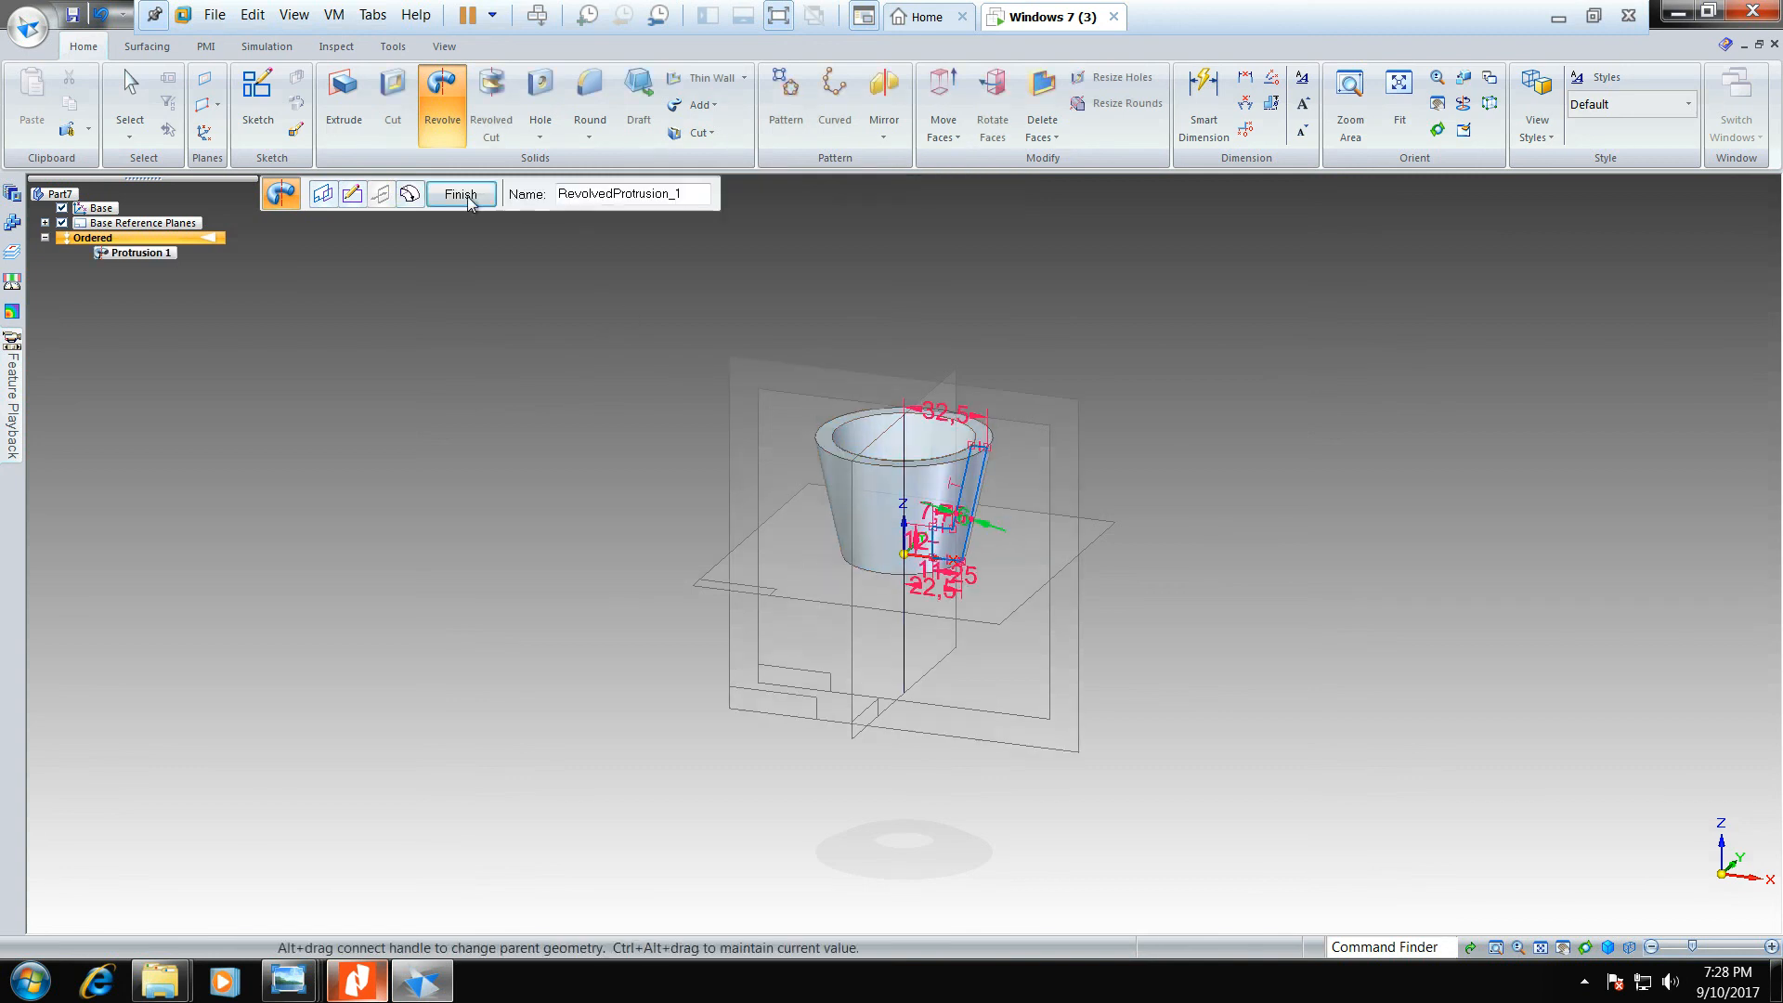
- Consult the cup's drawing and begin a cutout sketch on the vertical XZ reference plane
left_click(376, 968)
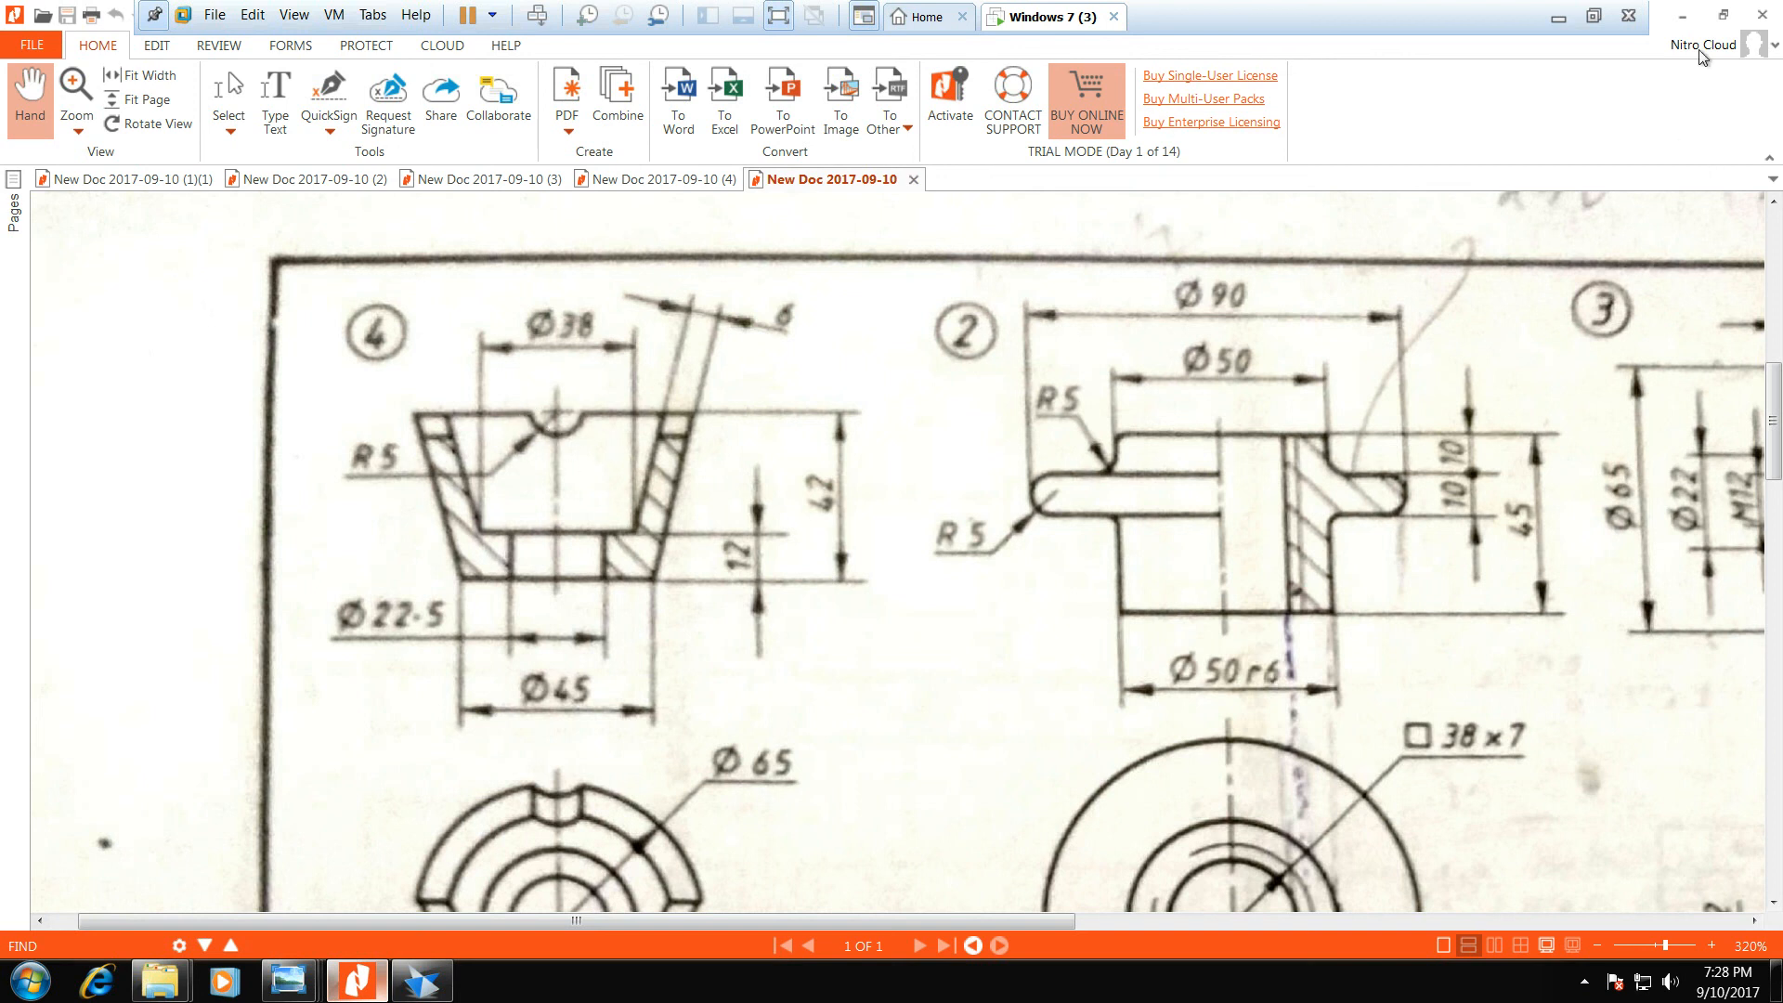
left_click(1681, 16)
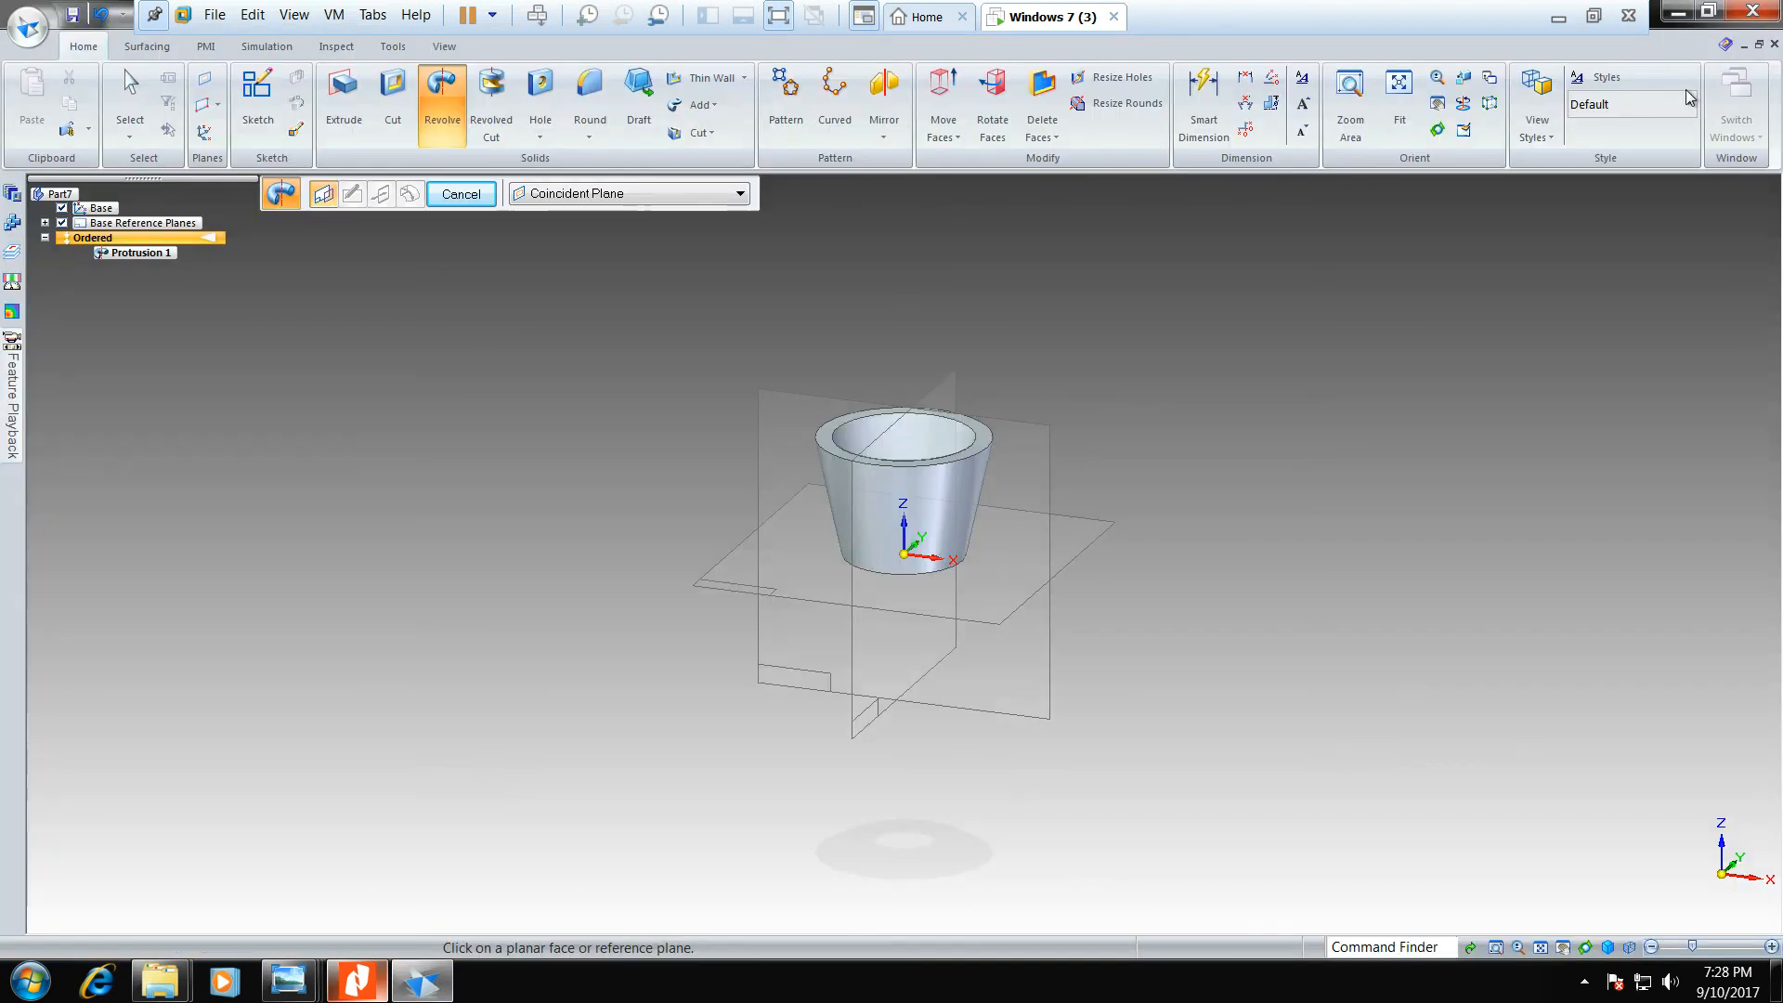
left_click(393, 101)
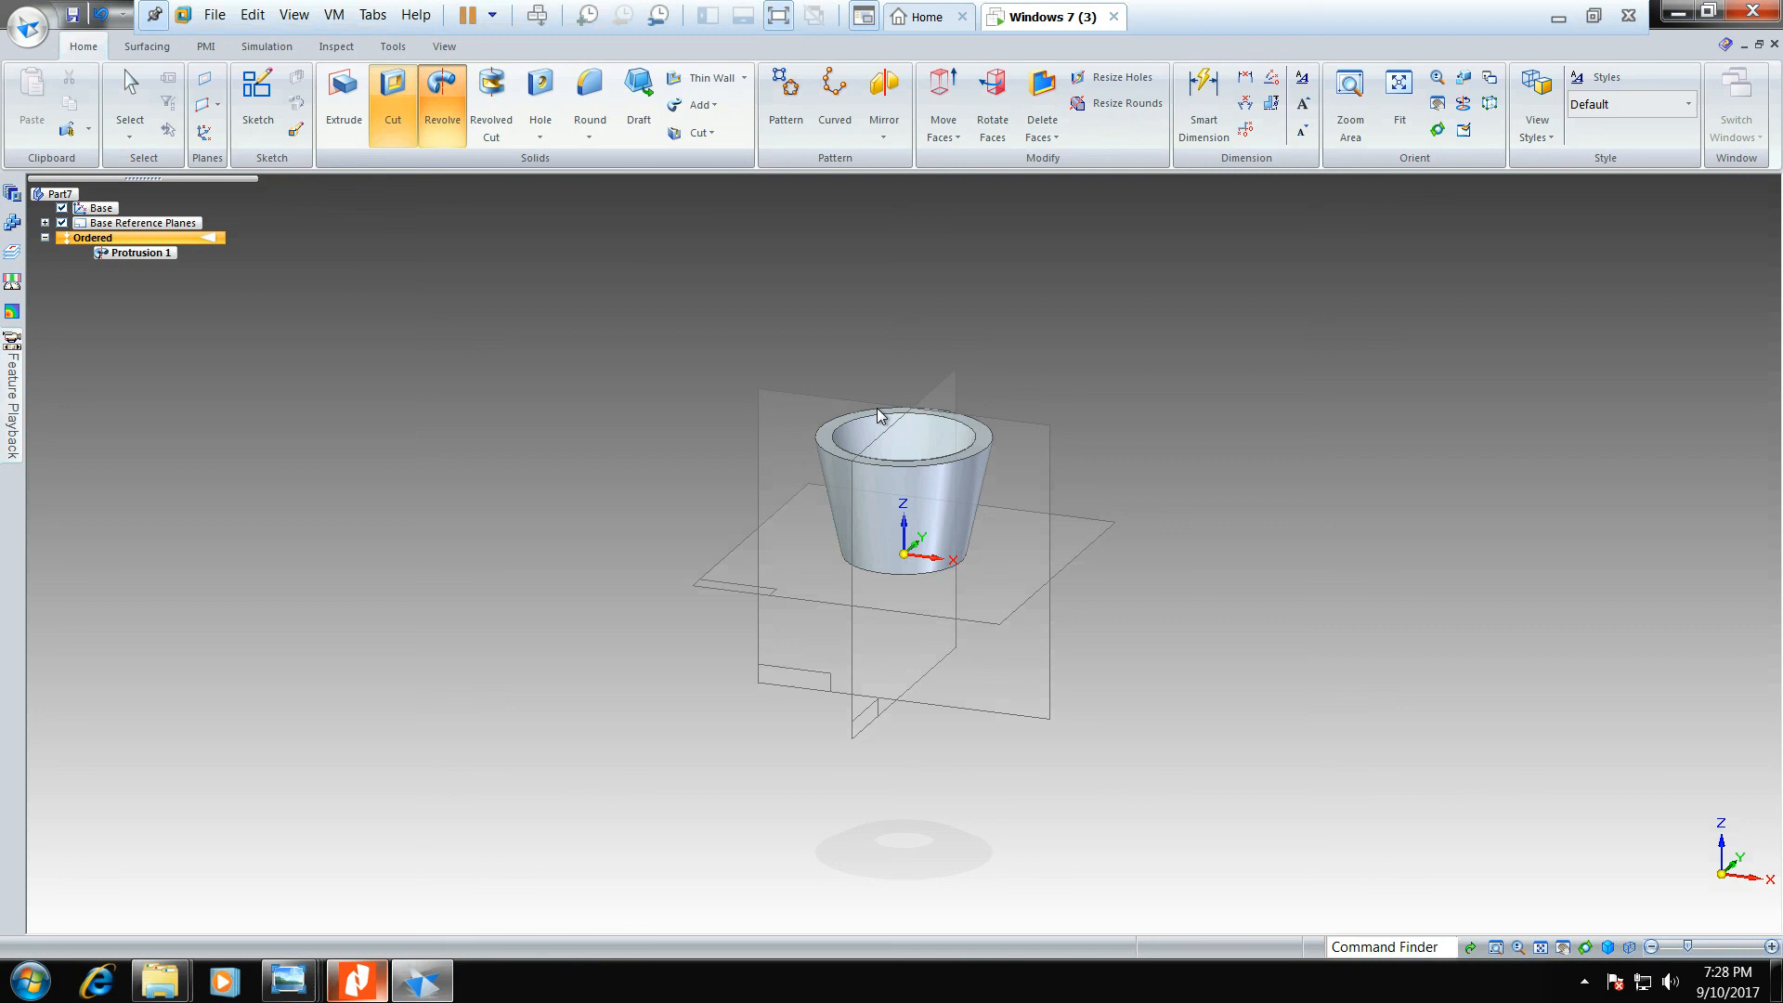
left_click(1044, 438)
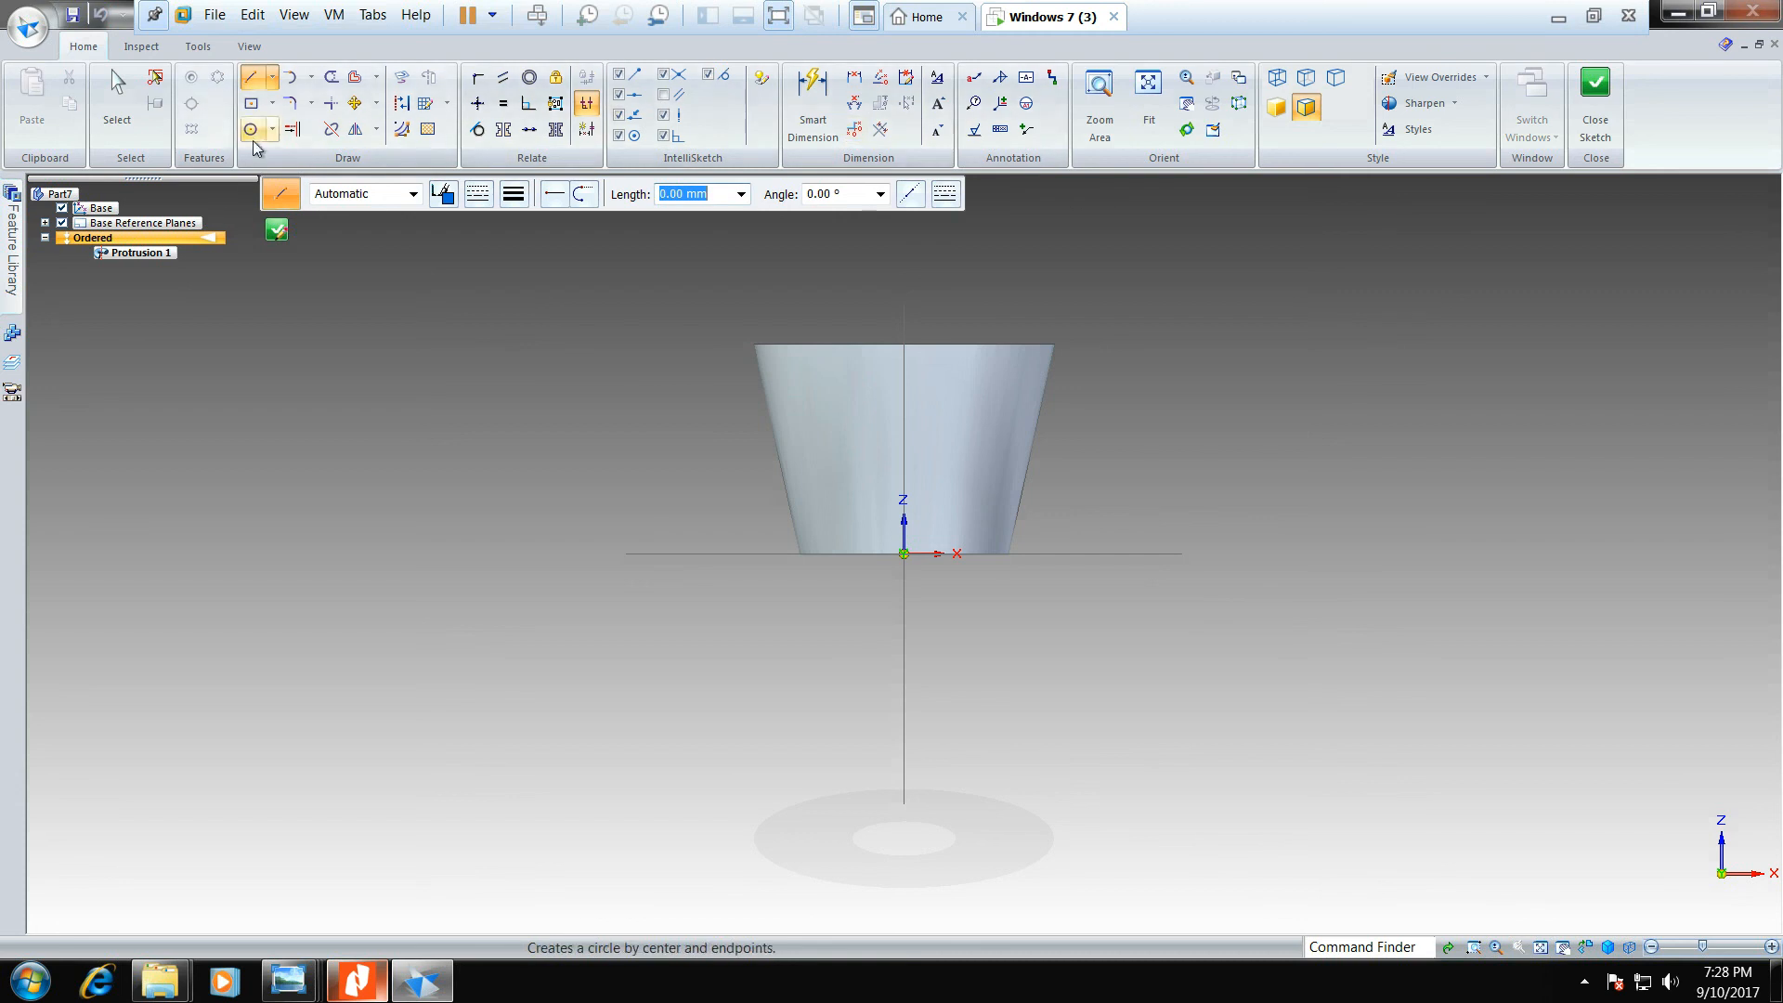
- Check the notch radius in the drawing and sketch a 10 mm diameter circle centred where the rim meets the Z axis
left_click(254, 129)
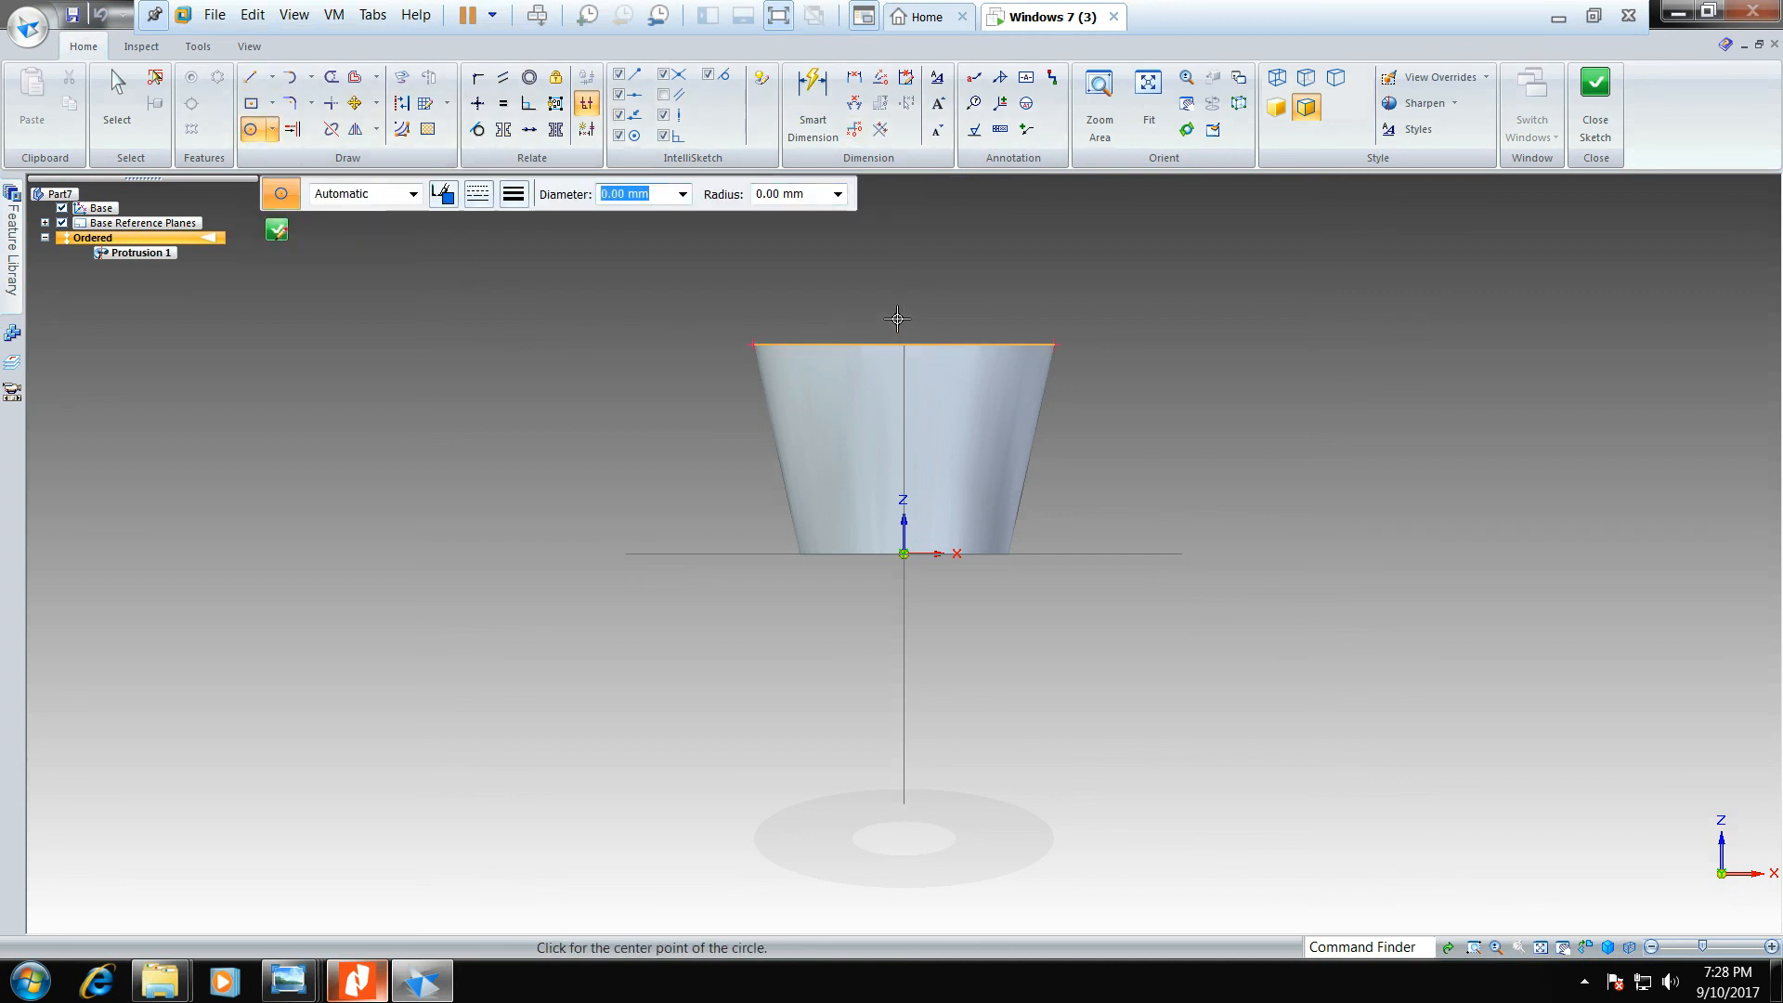
left_click(358, 981)
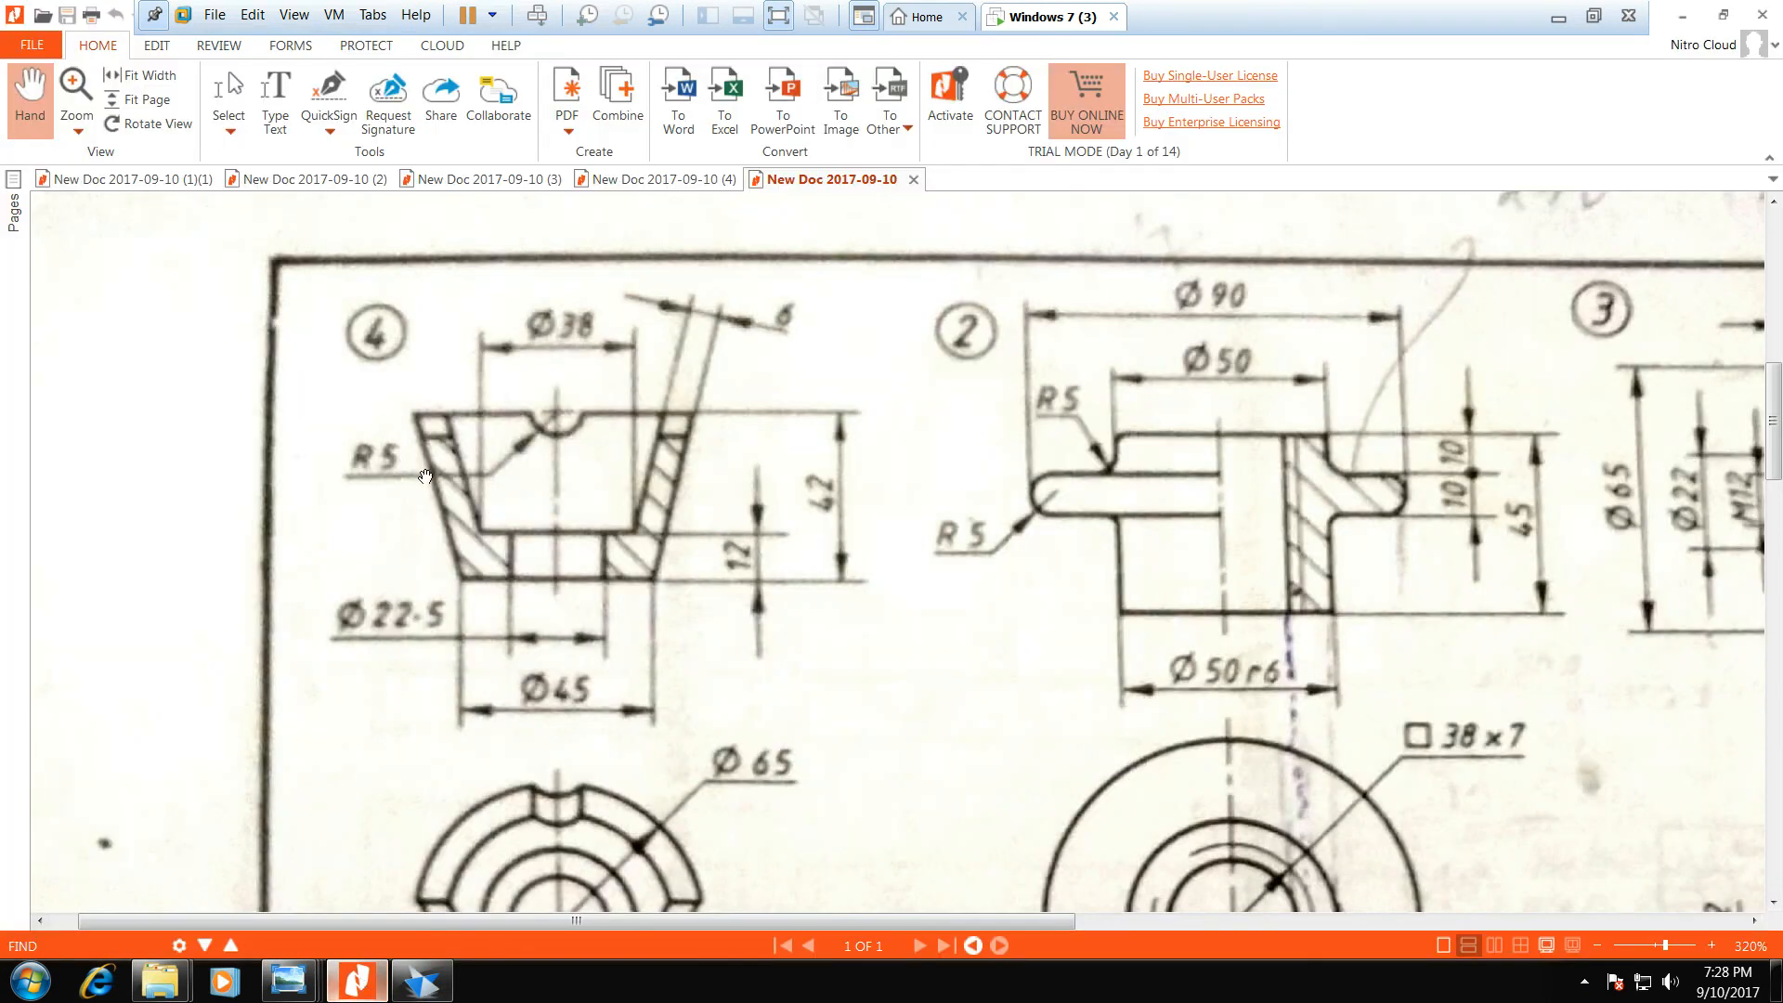
left_click(423, 982)
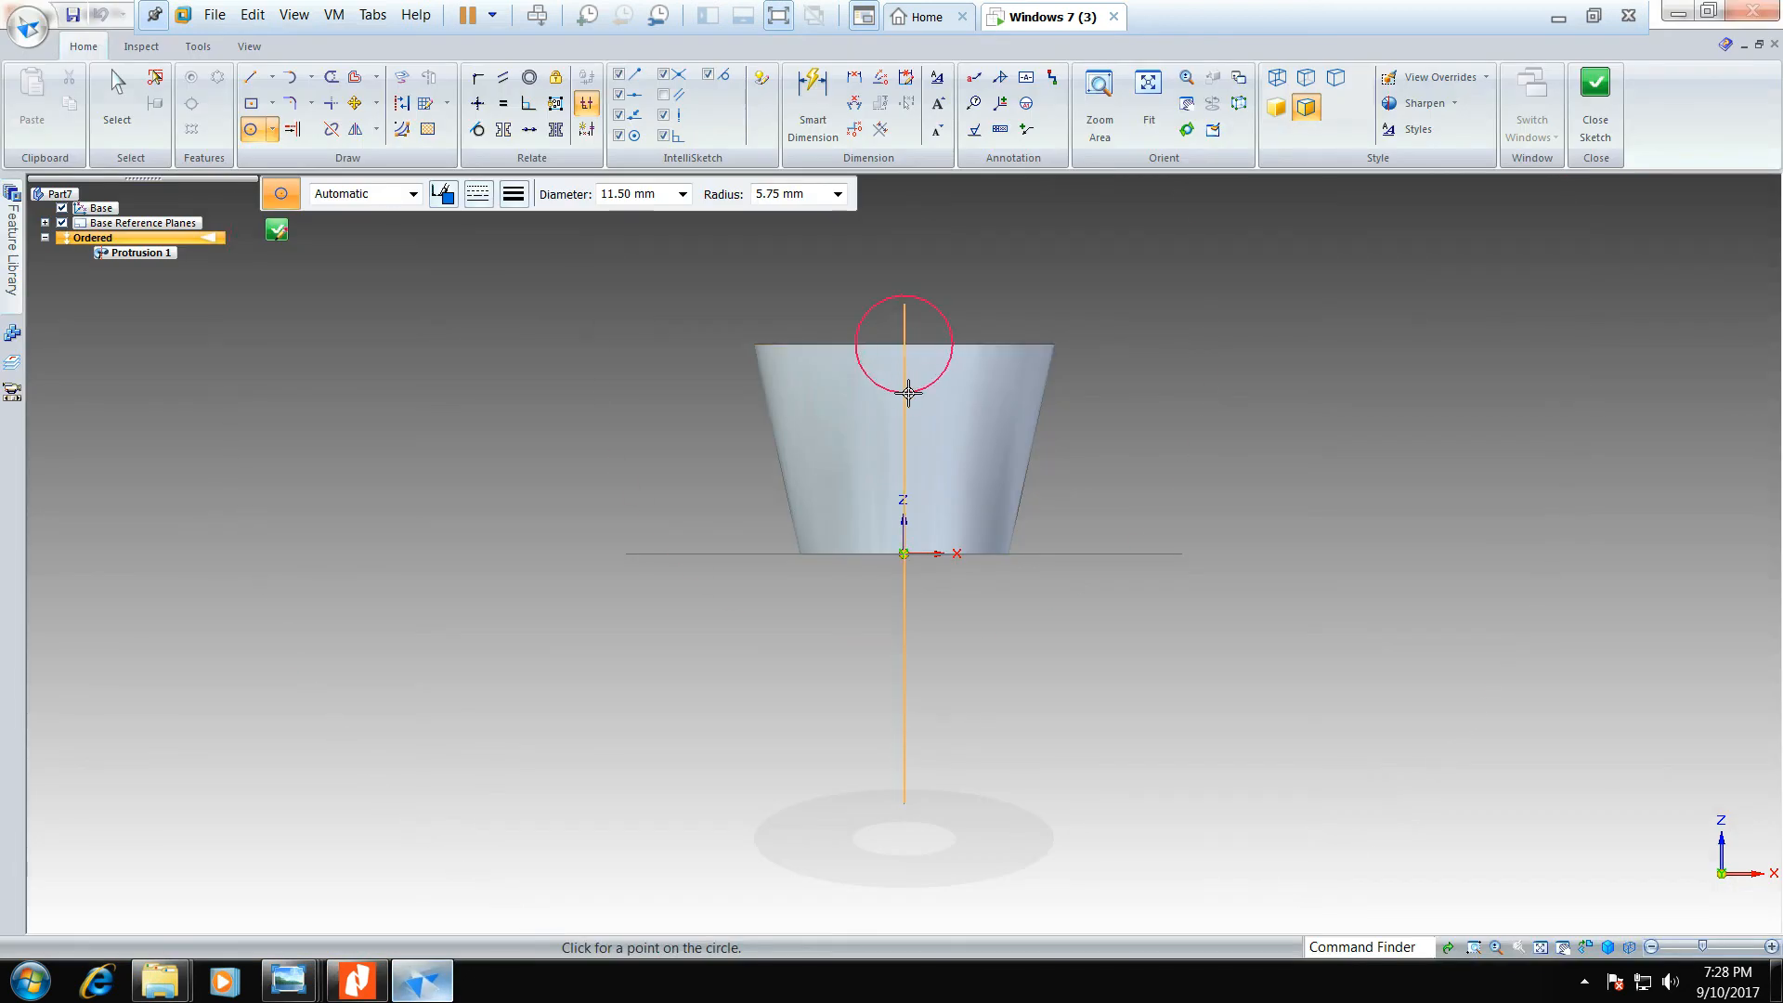
left_click(660, 197)
type("10")
key("Tab")
left_click(716, 298)
- Cut the circle through the cup's walls on both sides of the sketch plane to form two opposite rim notches
left_click(1595, 130)
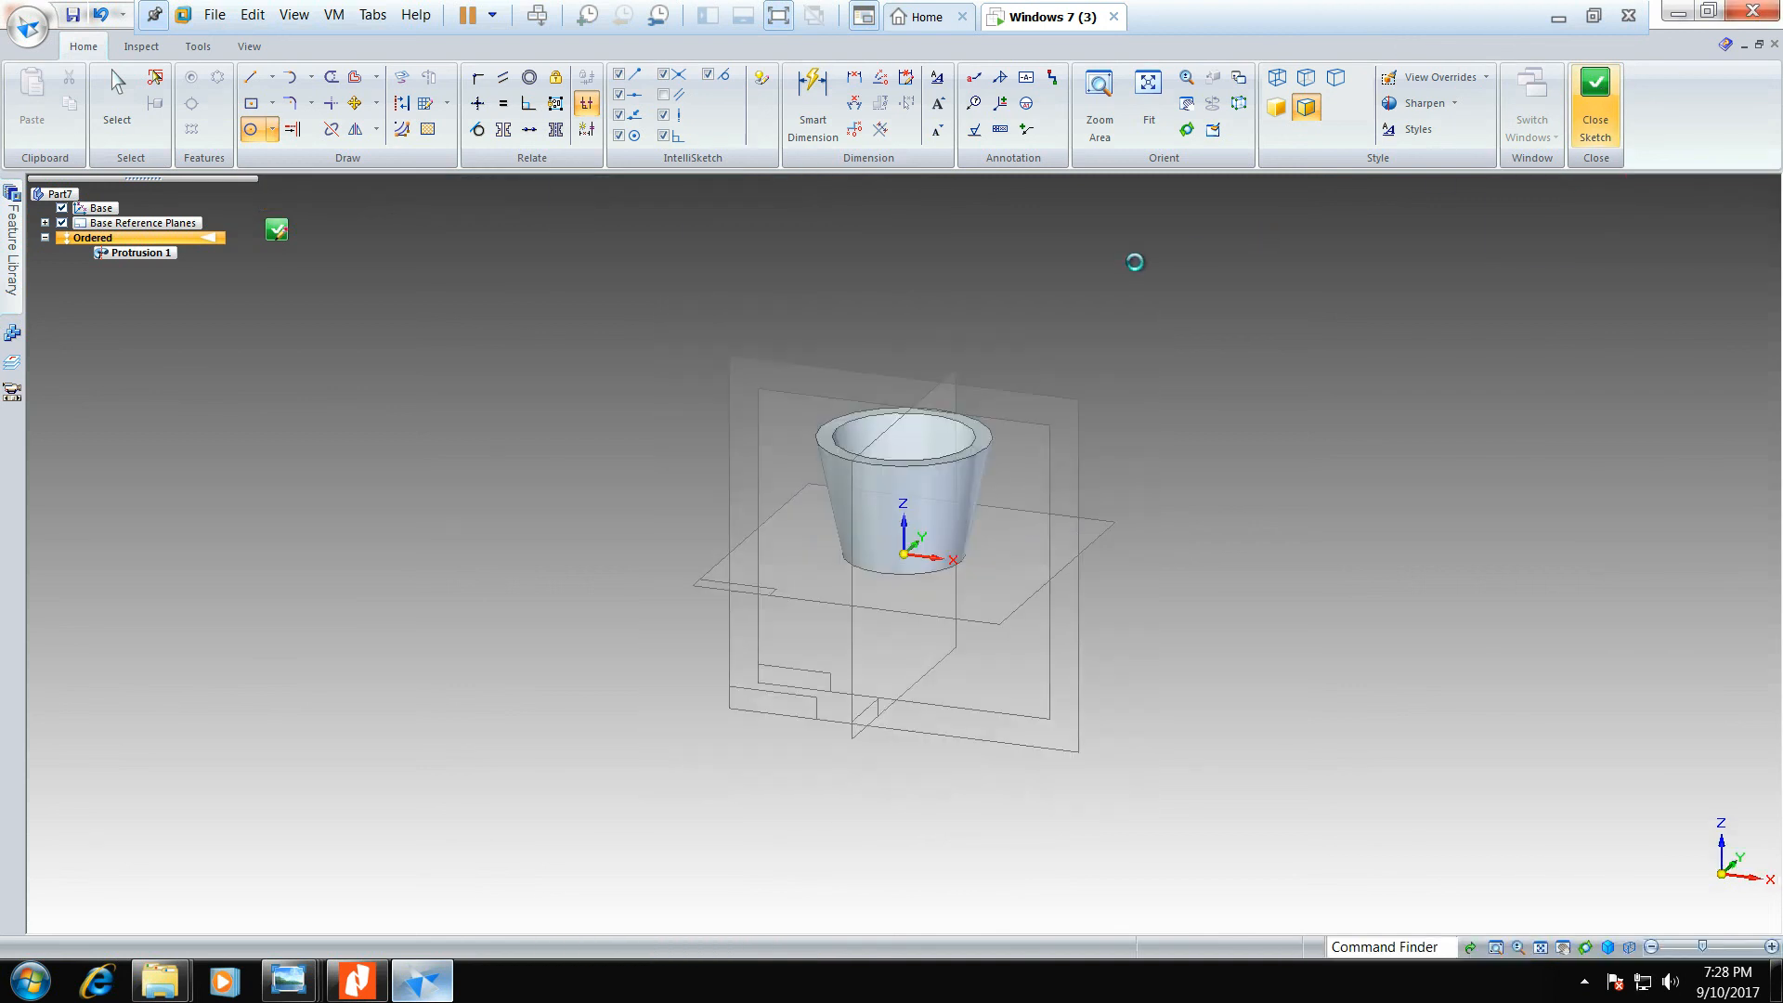
left_click(499, 698)
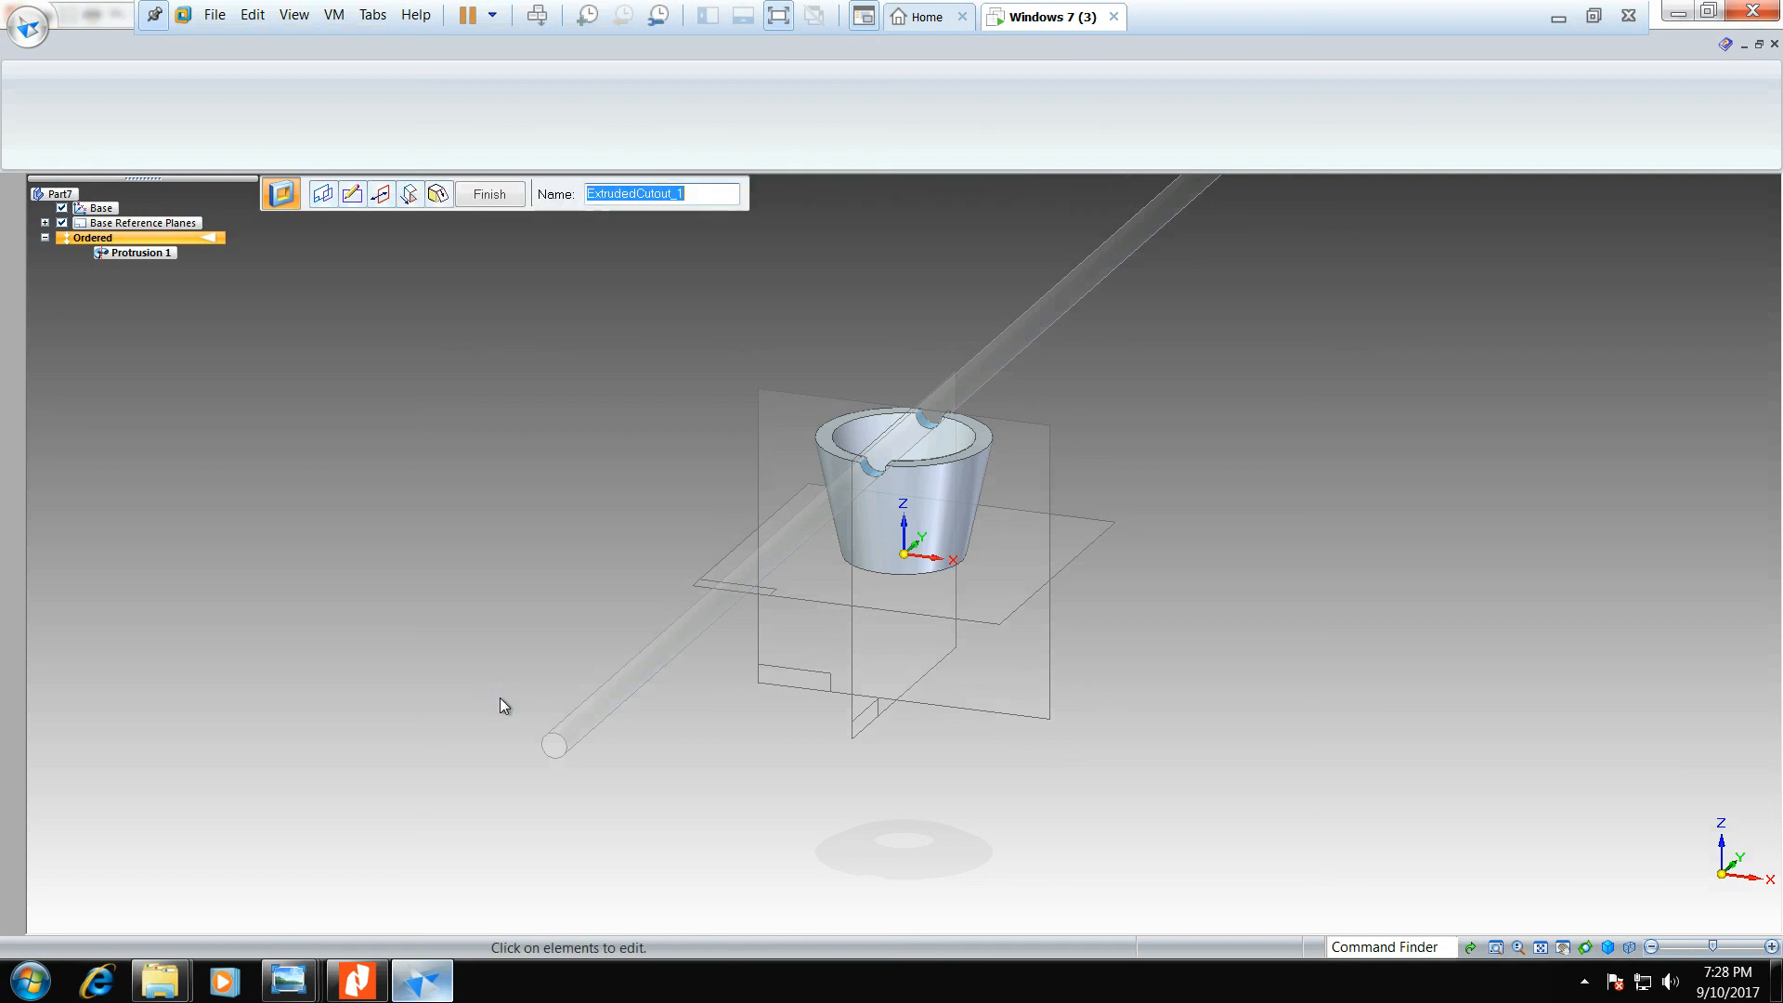
left_click(489, 194)
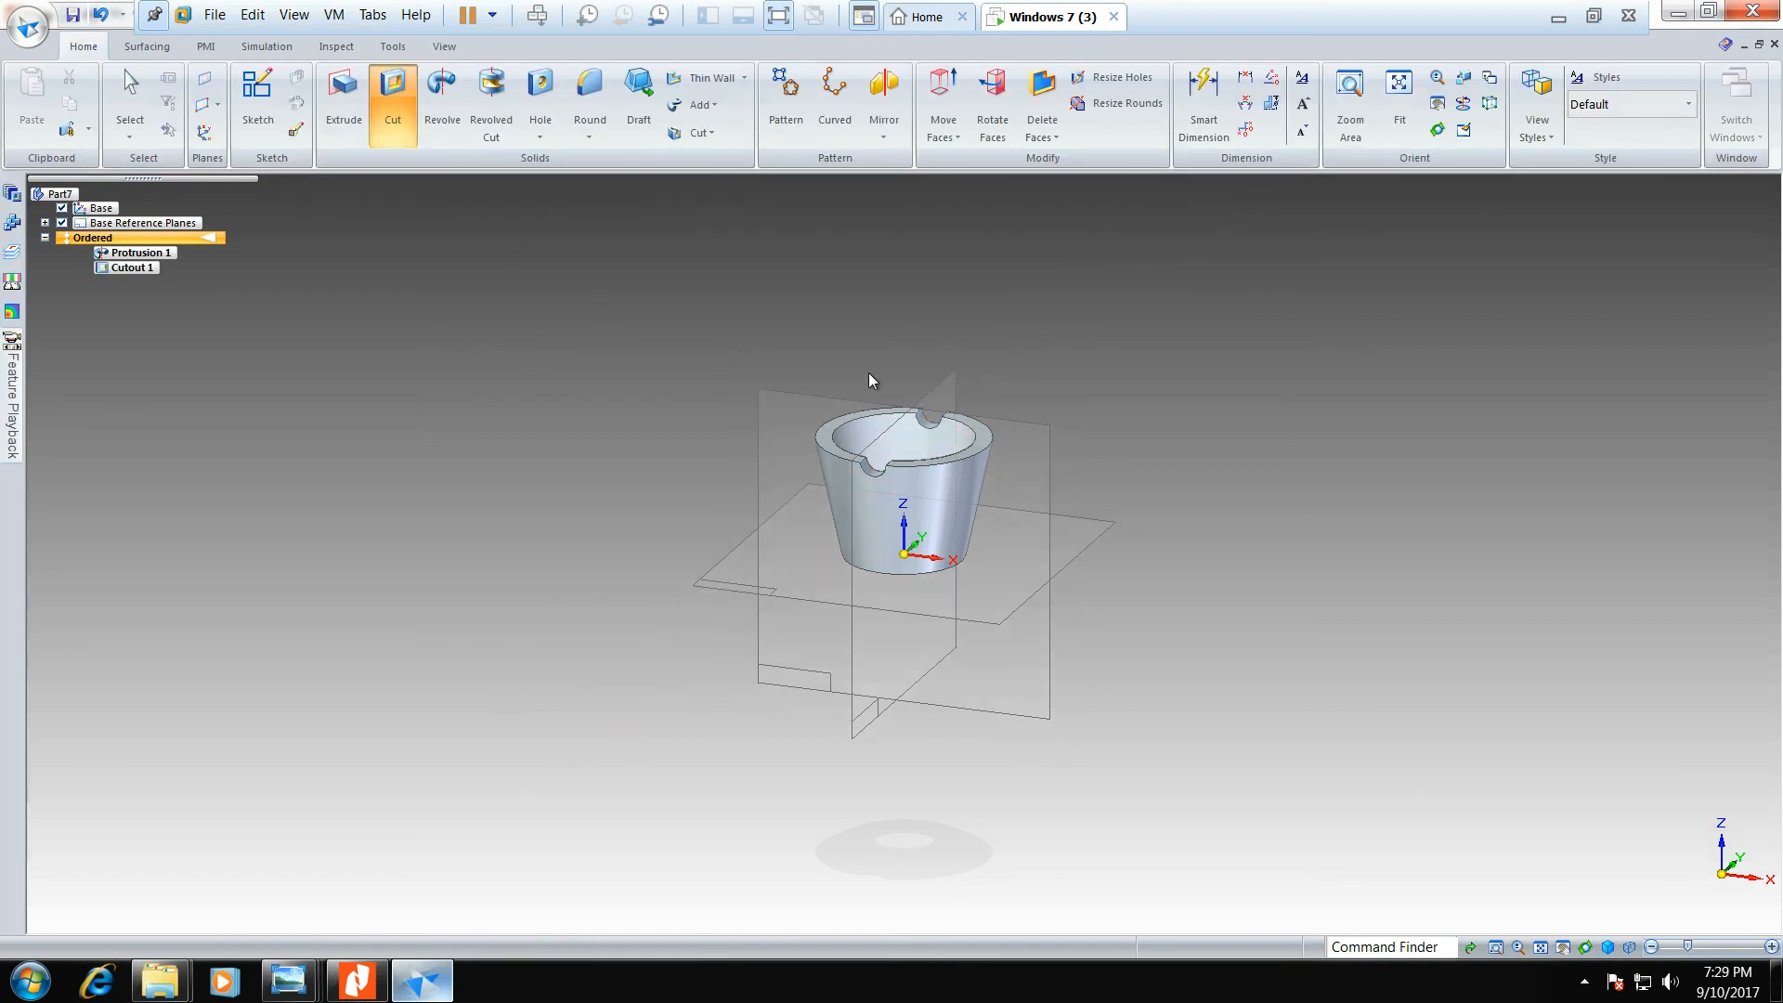
- Cut a second pair of rim notches through both walls with a 10 mm diameter circle sketched at the rim's centre on the YZ plane
left_click(952, 386)
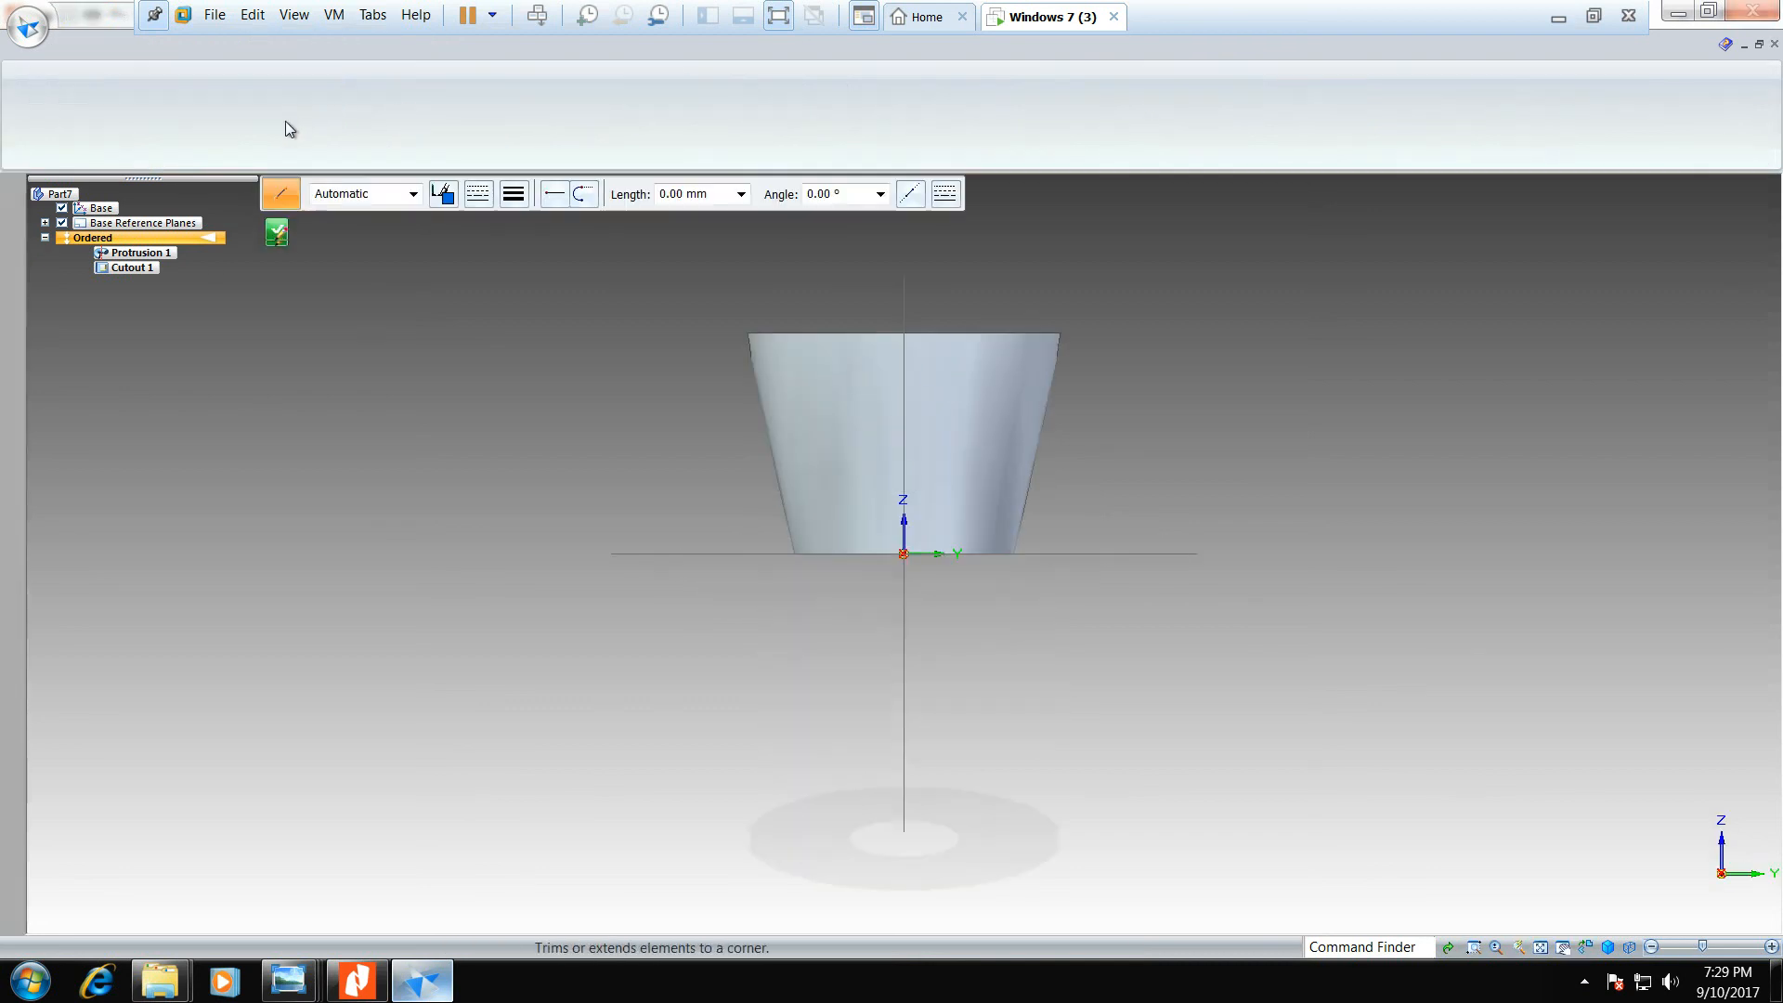
left_click(252, 130)
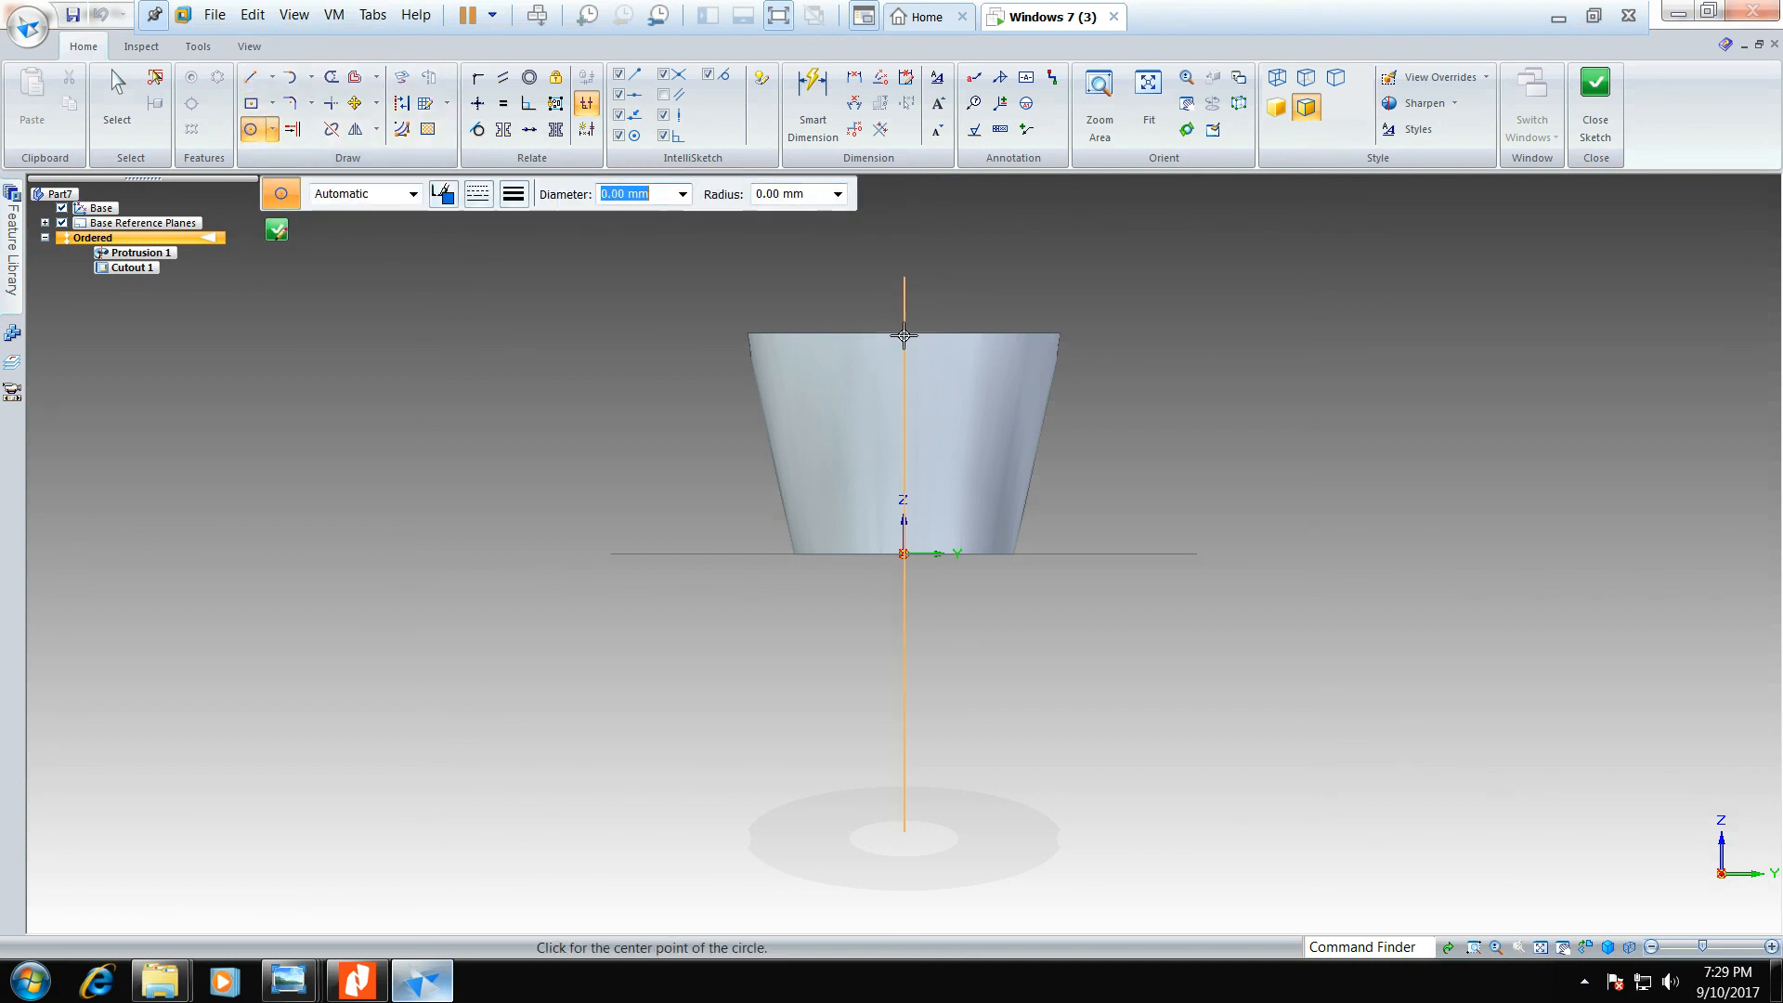
left_click(904, 334)
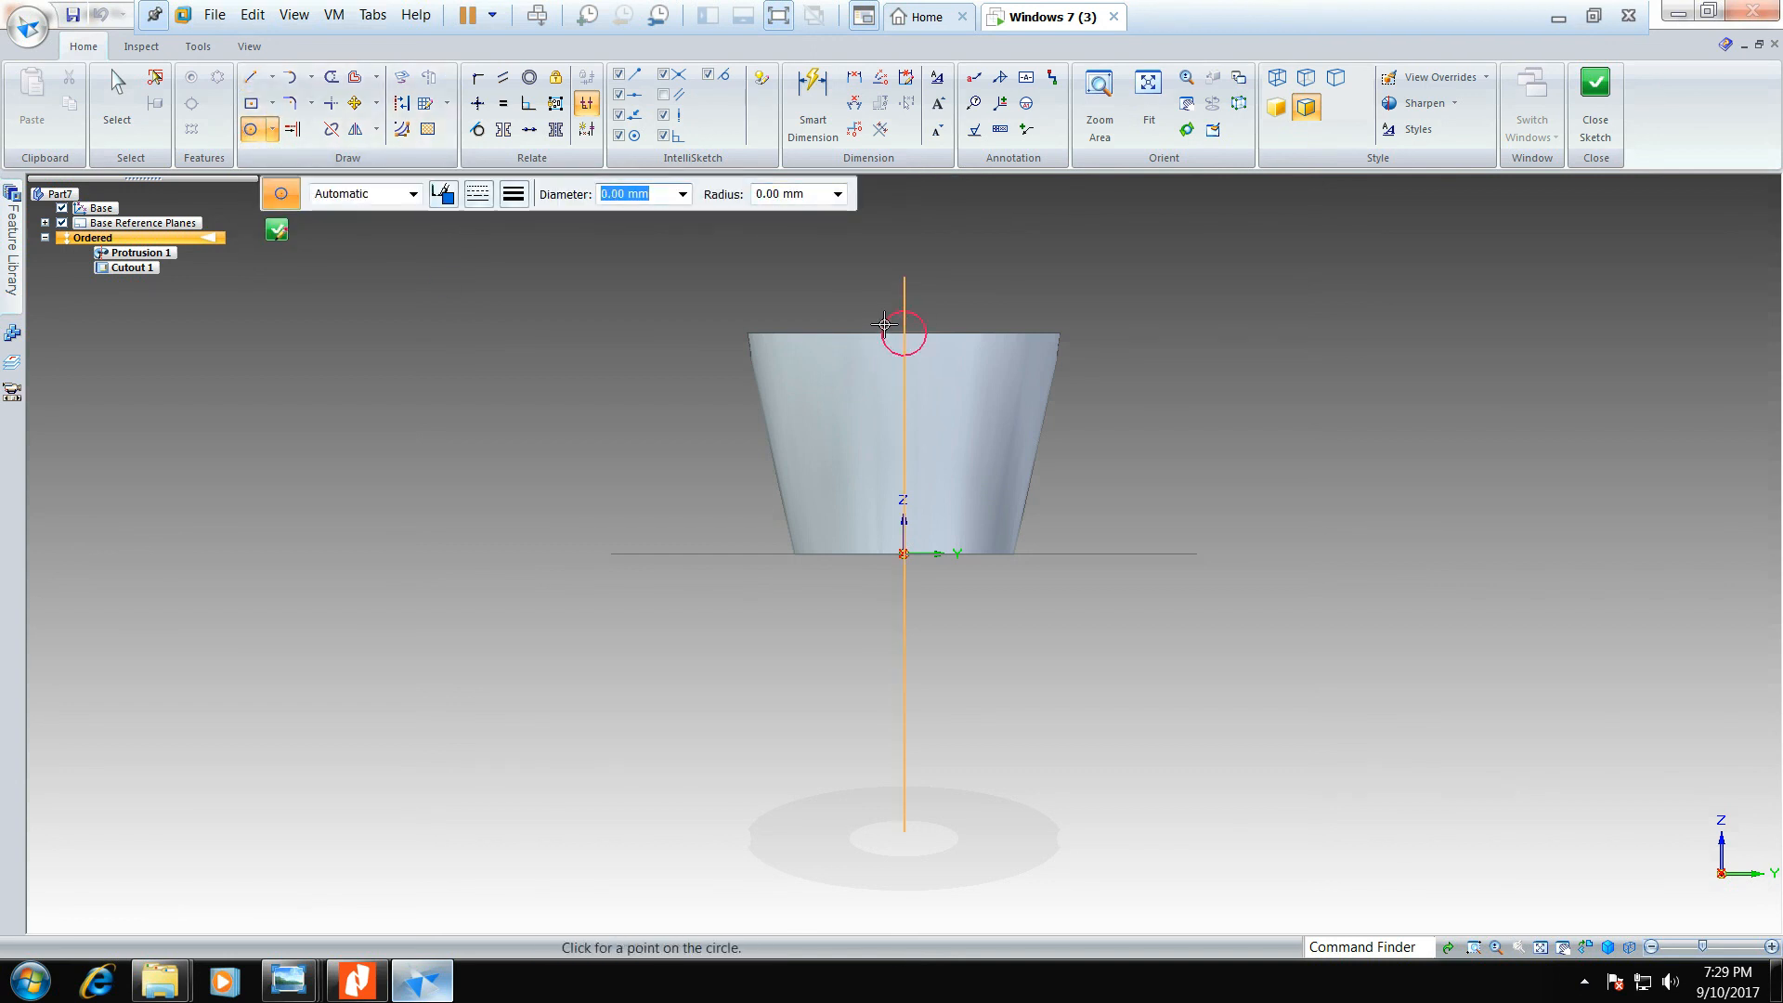
type("10")
key("Return")
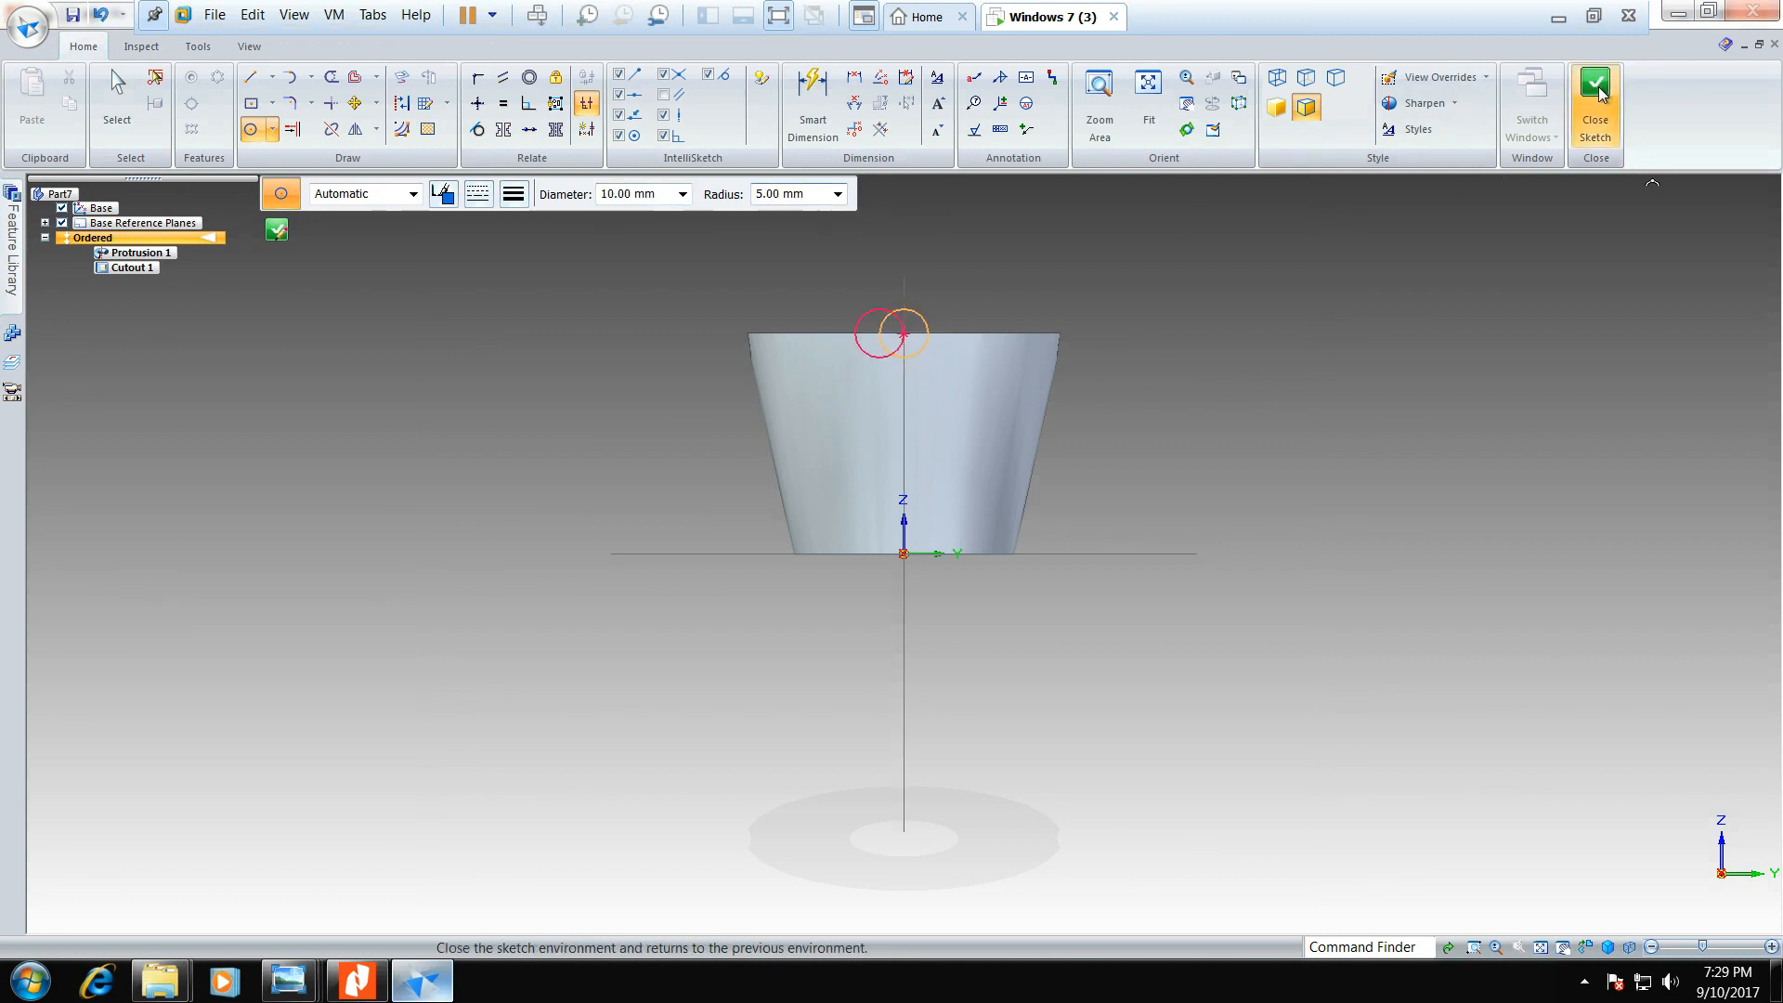
left_click(1595, 98)
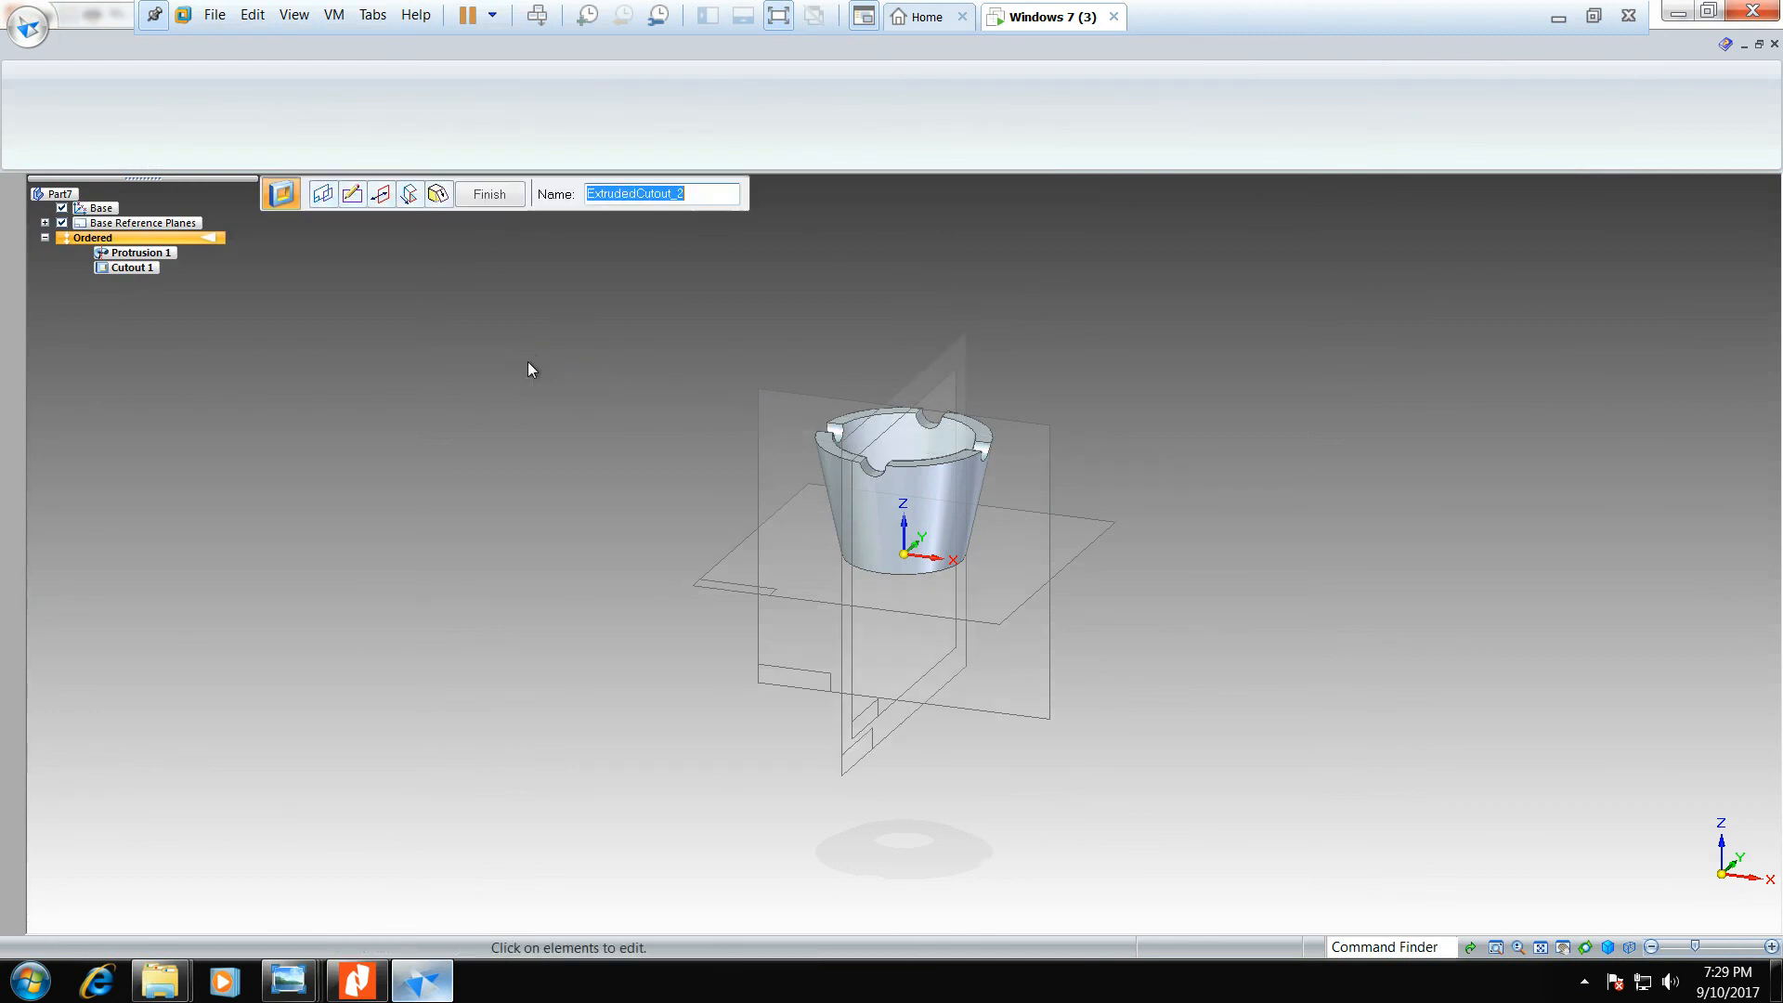
left_click(500, 198)
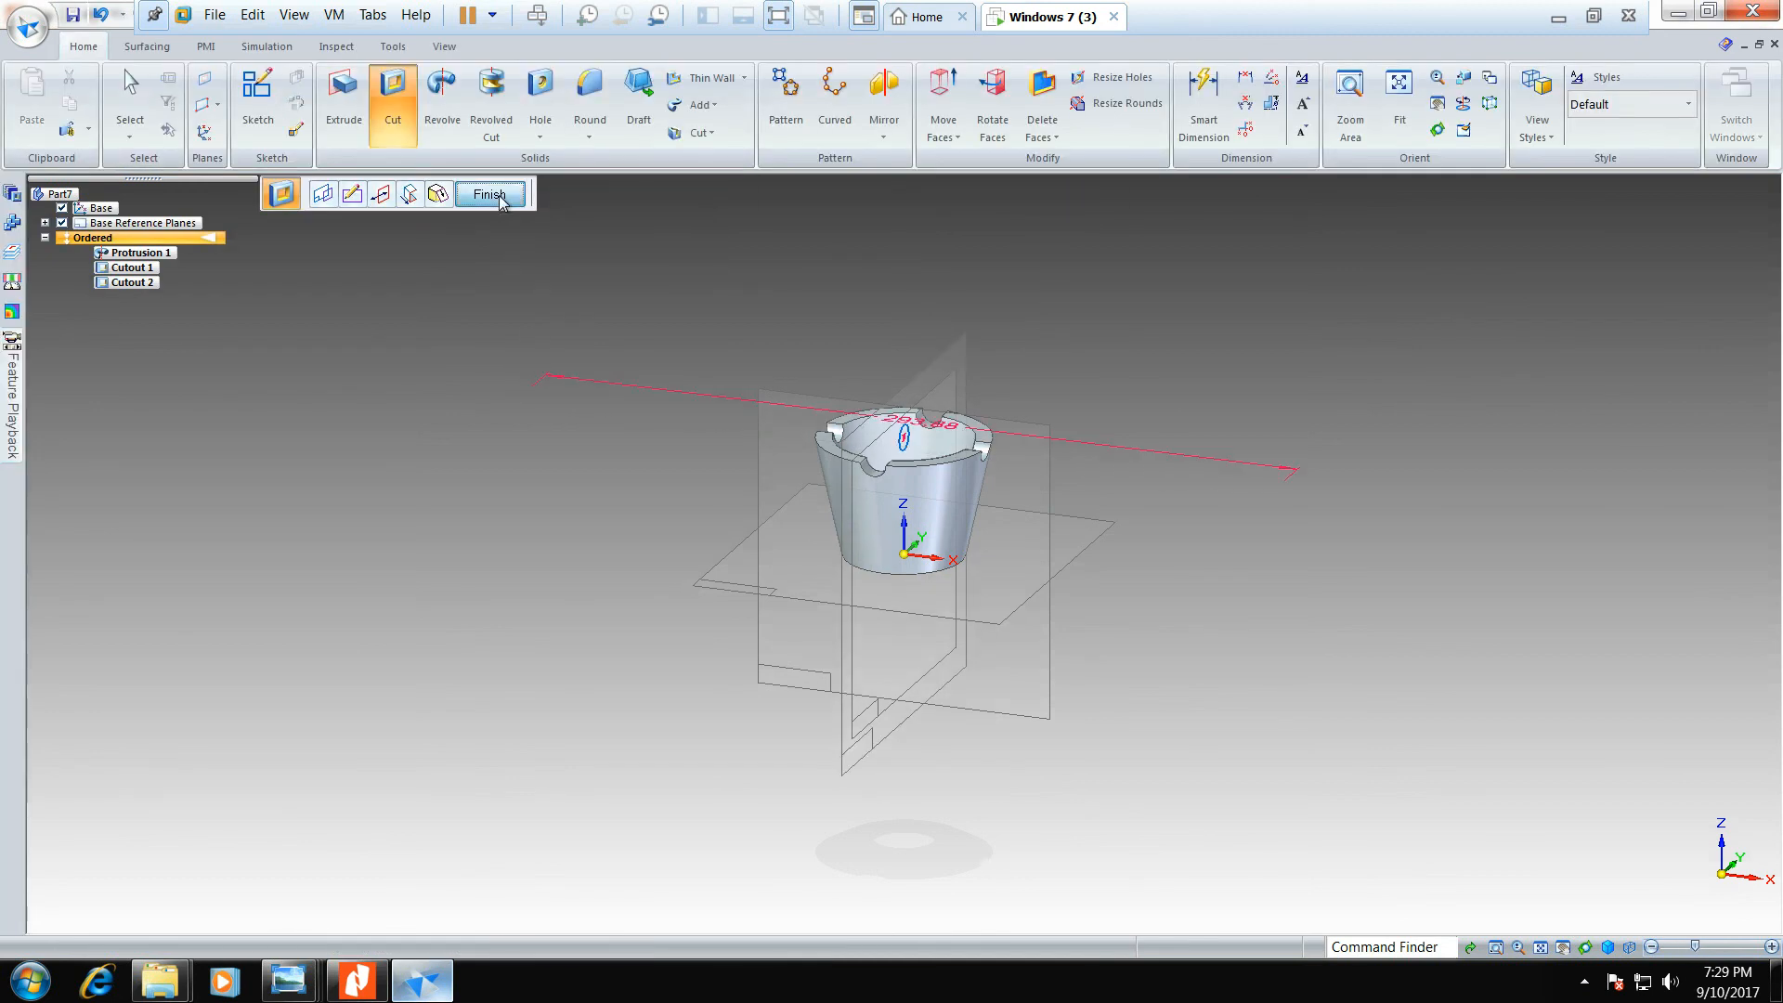
- Save the part to the Desktop as a part document named cup
left_click(28, 26)
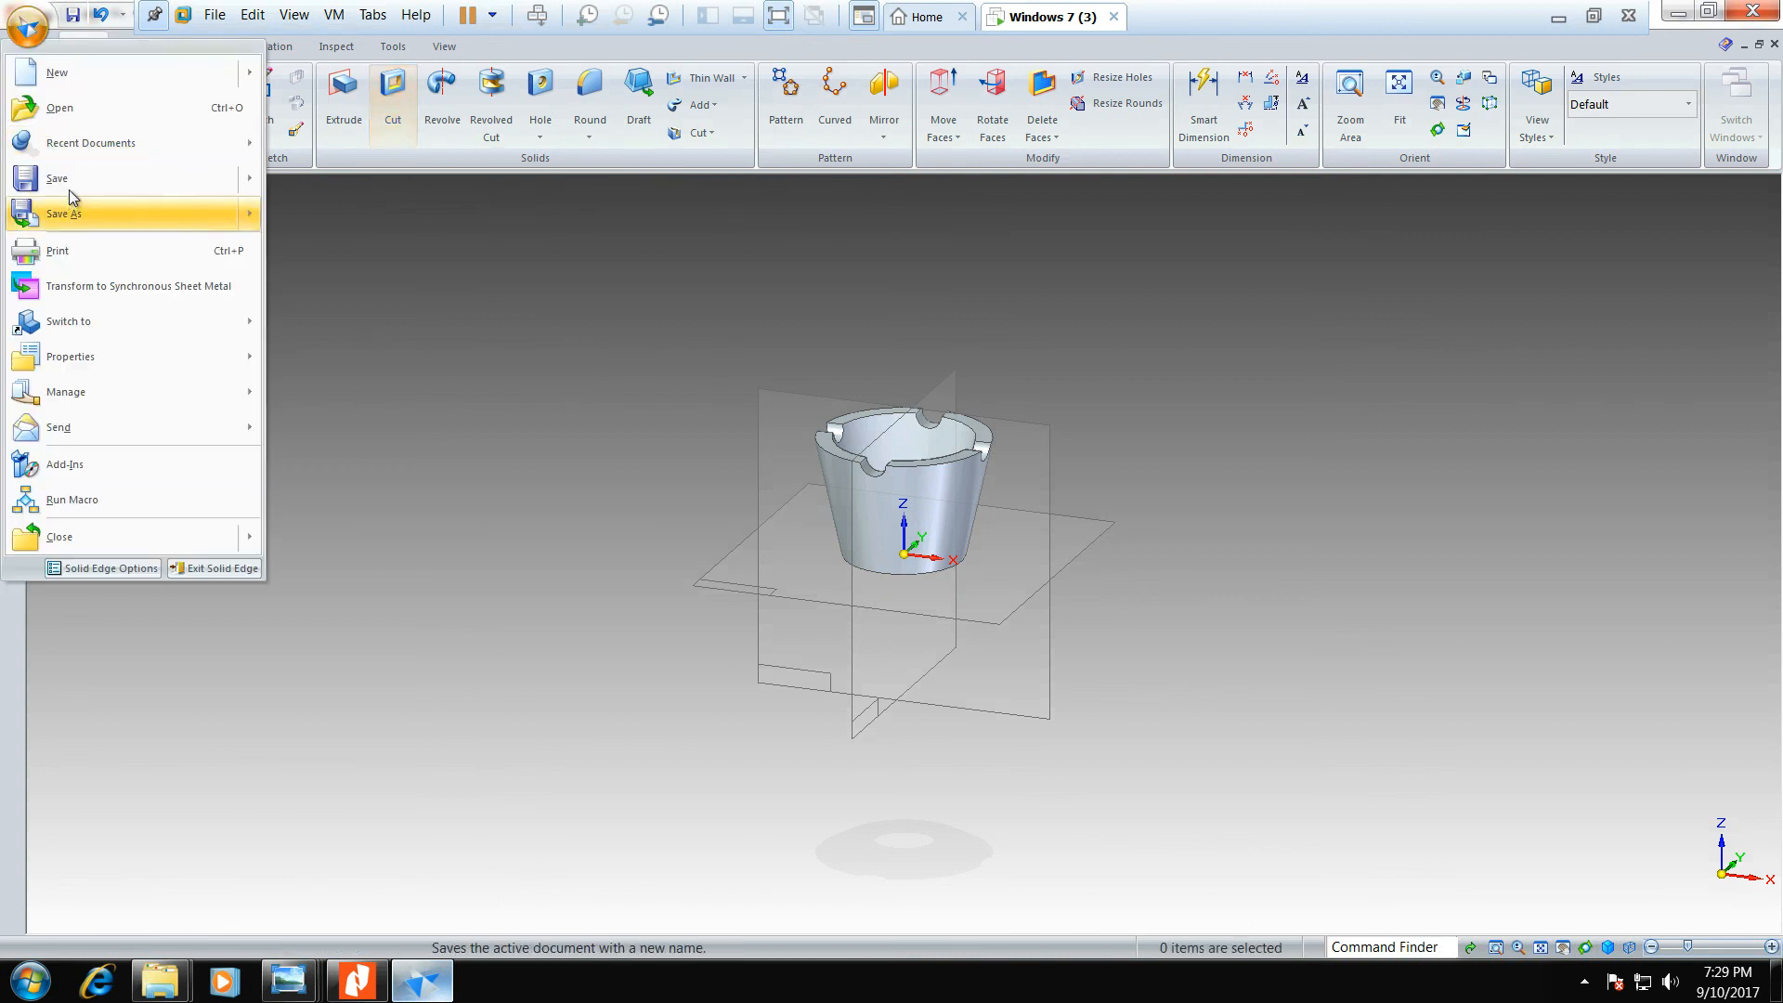
left_click(69, 186)
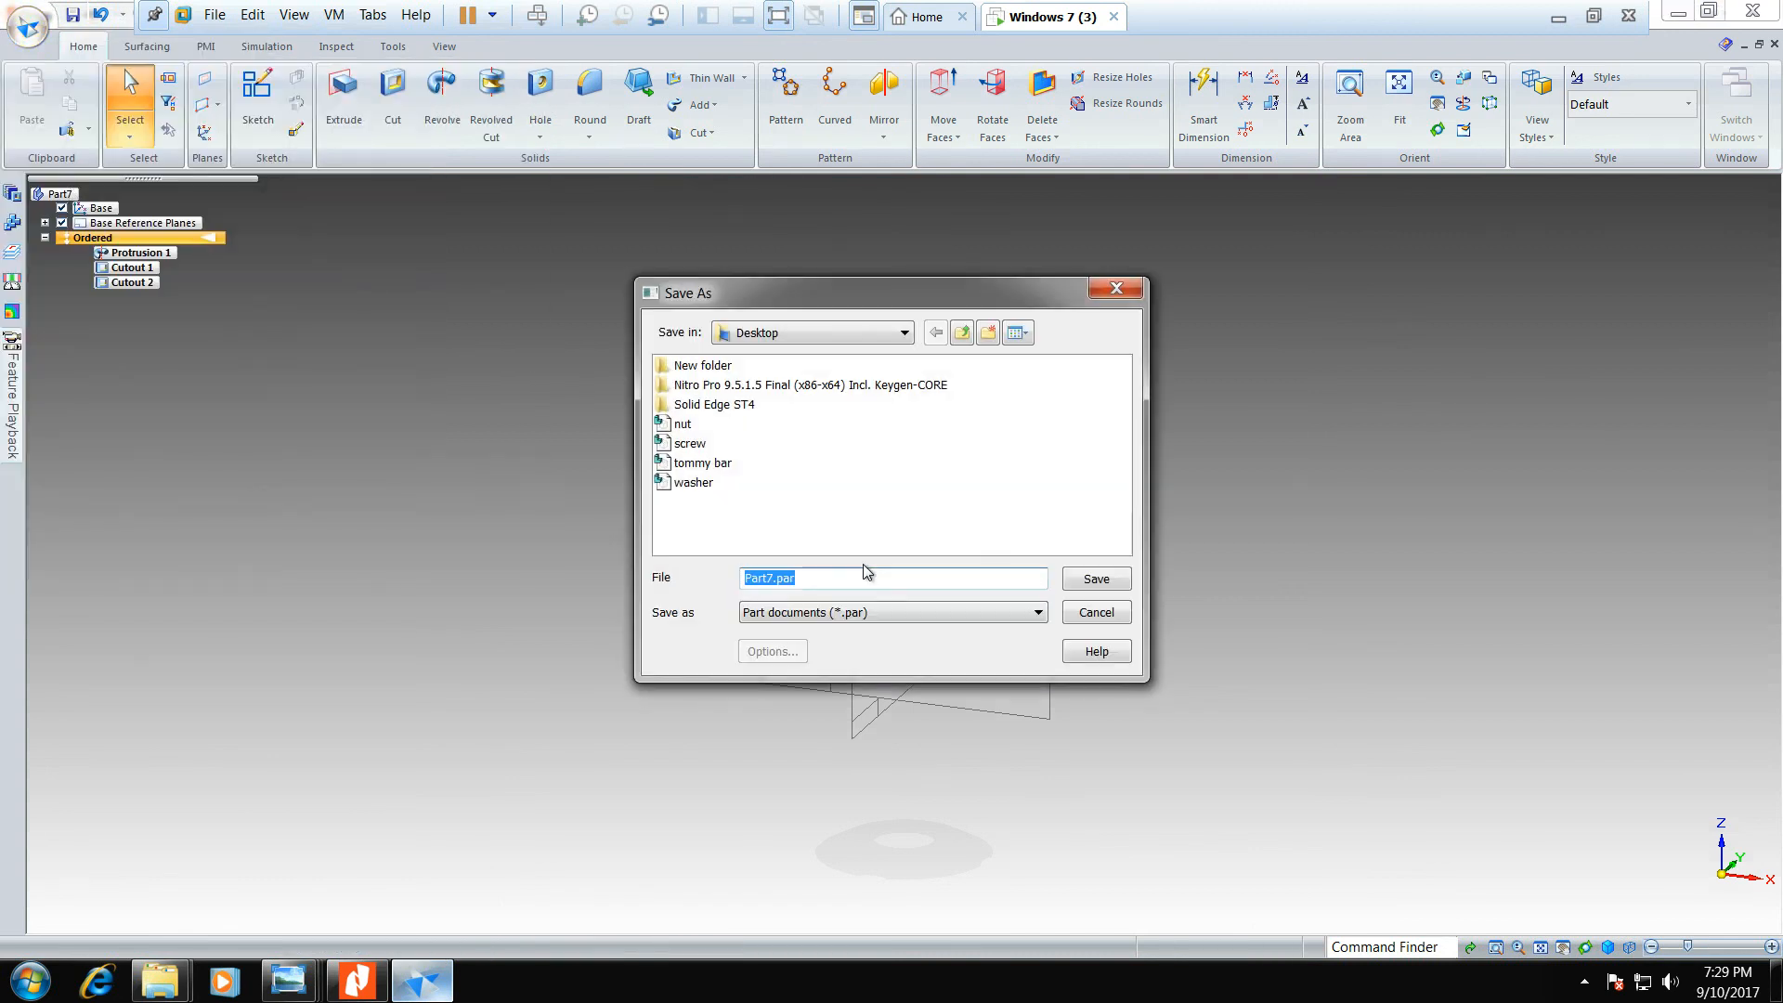
type("cup")
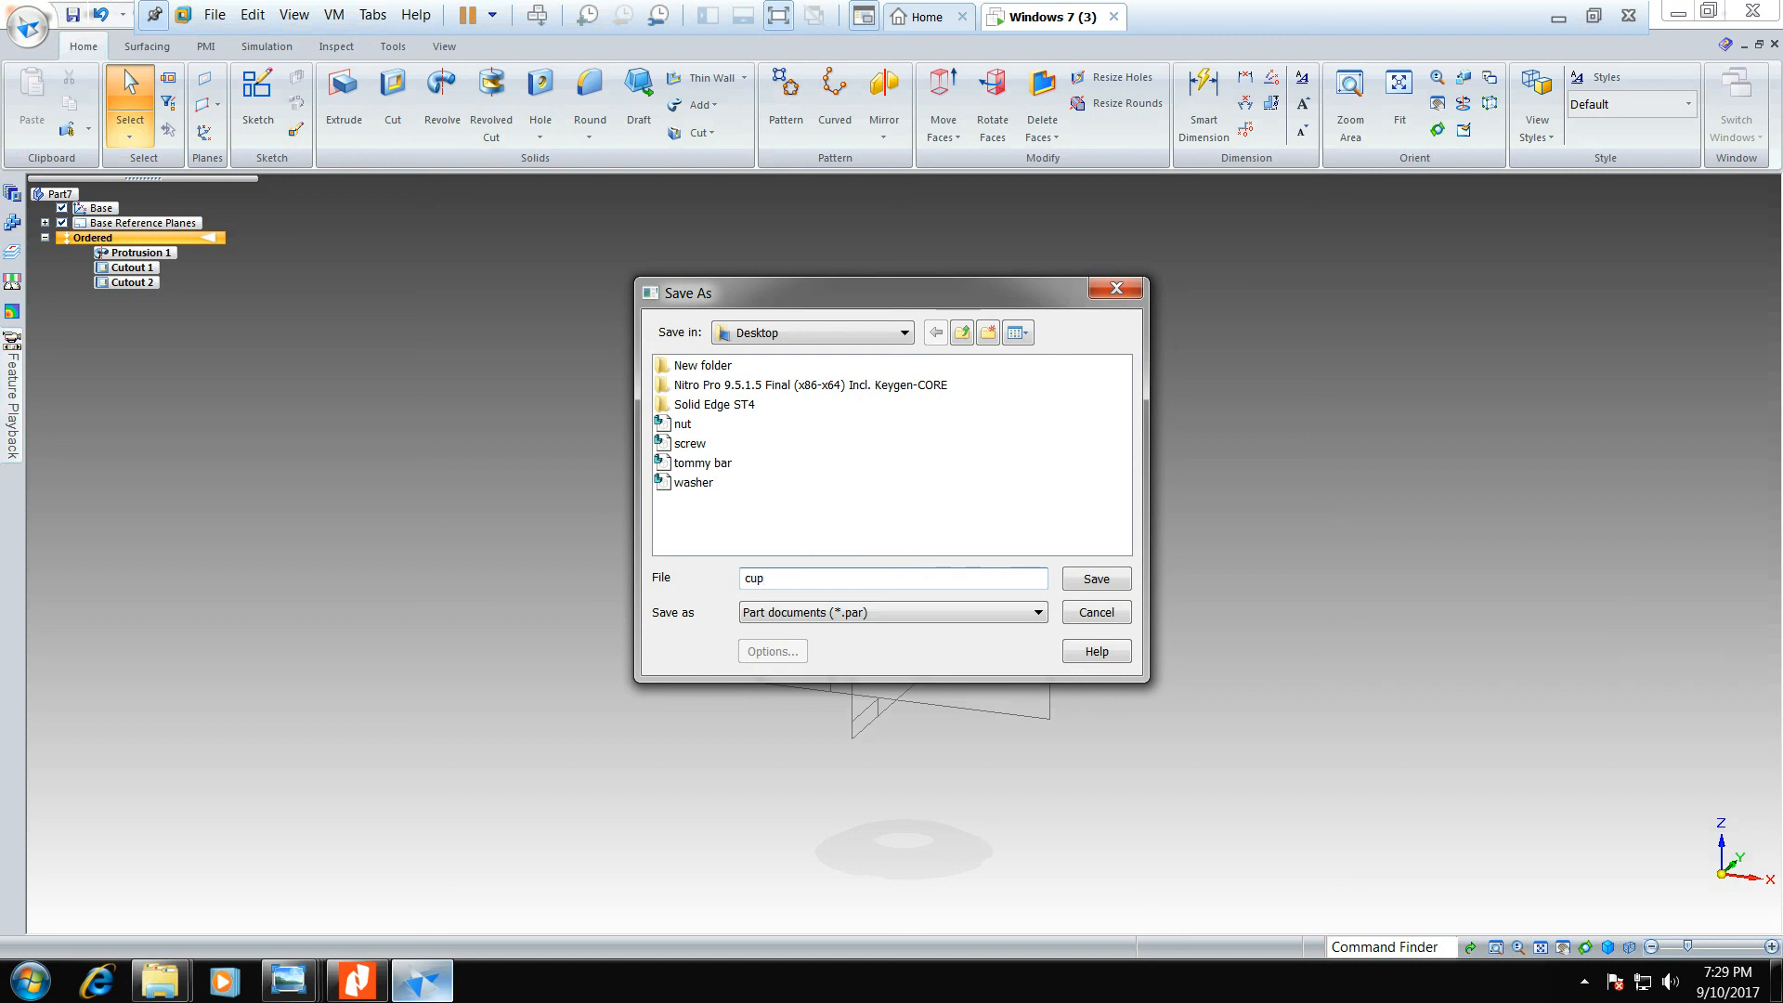